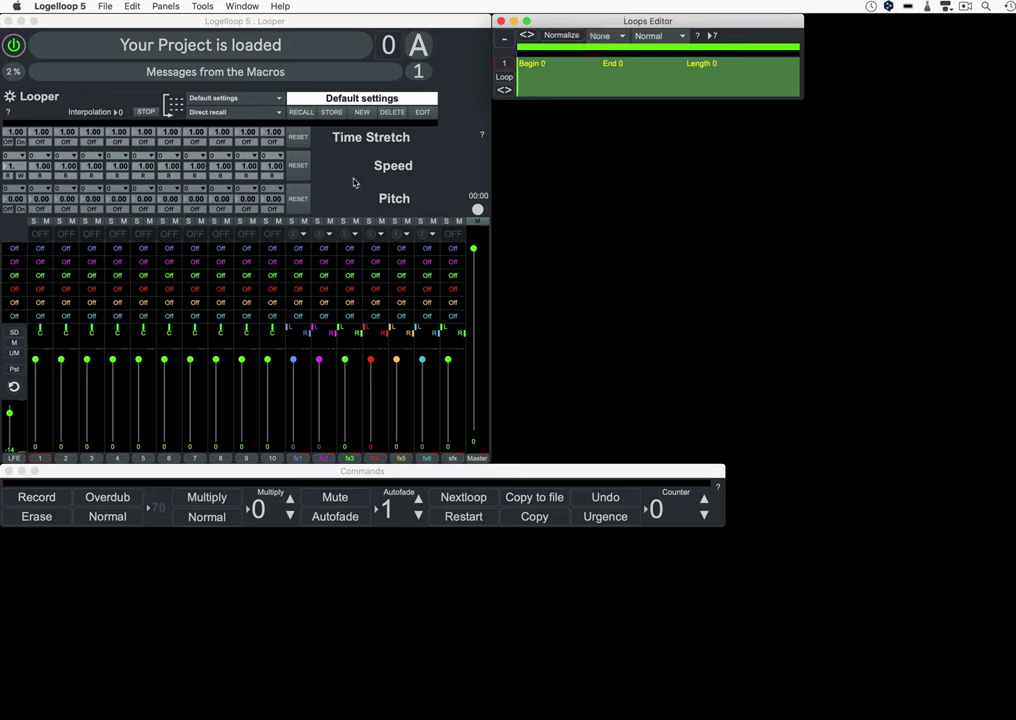
- Open the Inputs window and place it beside the Loops Editor
{"action": "key", "text": "super+i"}
{"action": "left_click_drag", "start_coordinate": [741, 120], "coordinate": [872, 20]}
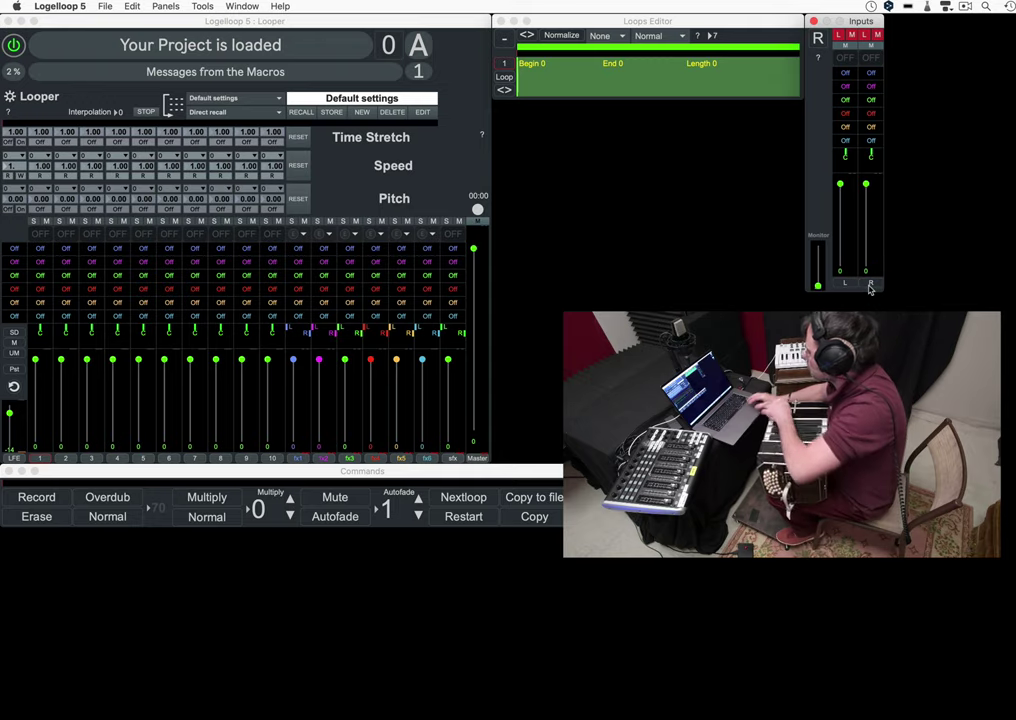
- Load a Looper insert on the FX 2 channel and place its window, enlarged to zoom 1.3, above the Reverberation insert's window
{"action": "left_click", "coordinate": [329, 233]}
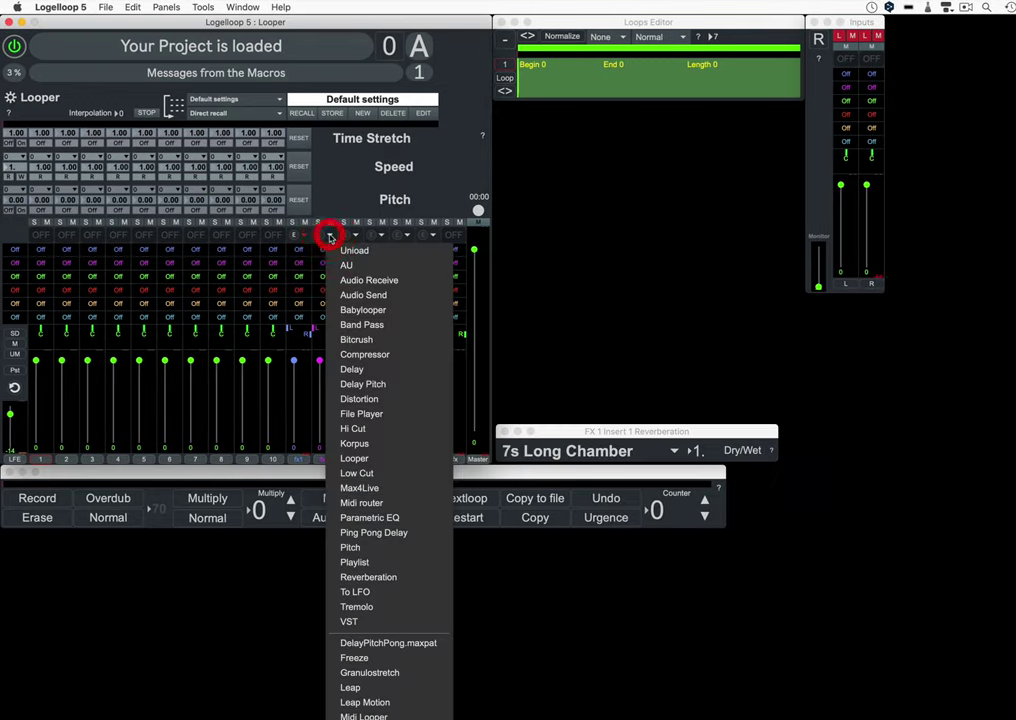
{"action": "left_click", "coordinate": [347, 459]}
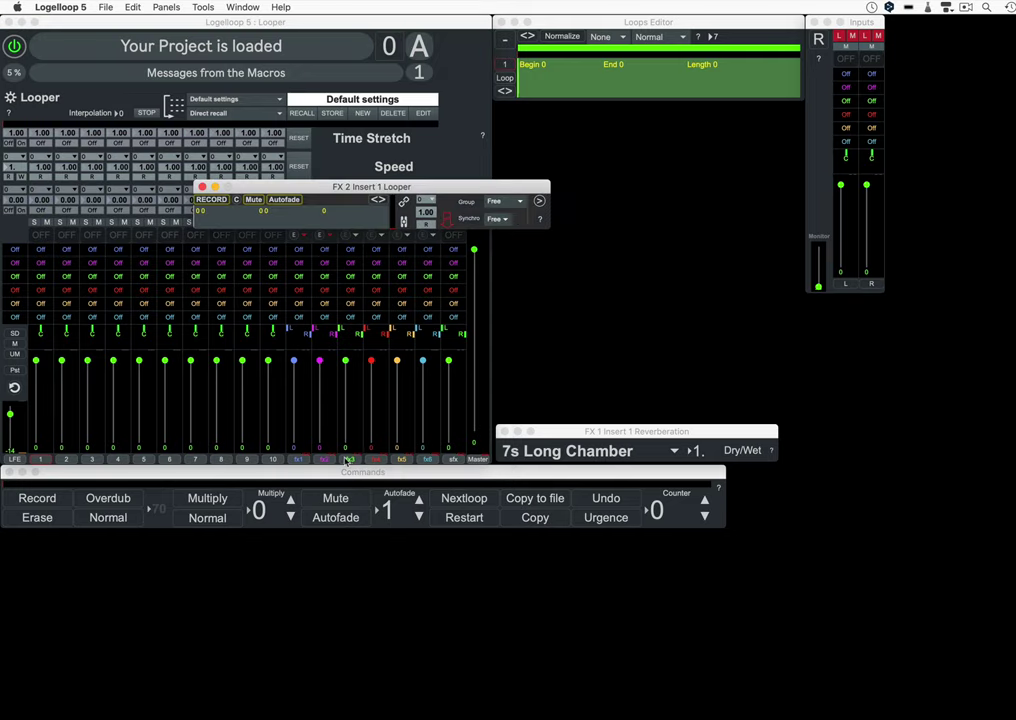
{"action": "left_click_drag", "start_coordinate": [460, 189], "coordinate": [763, 360]}
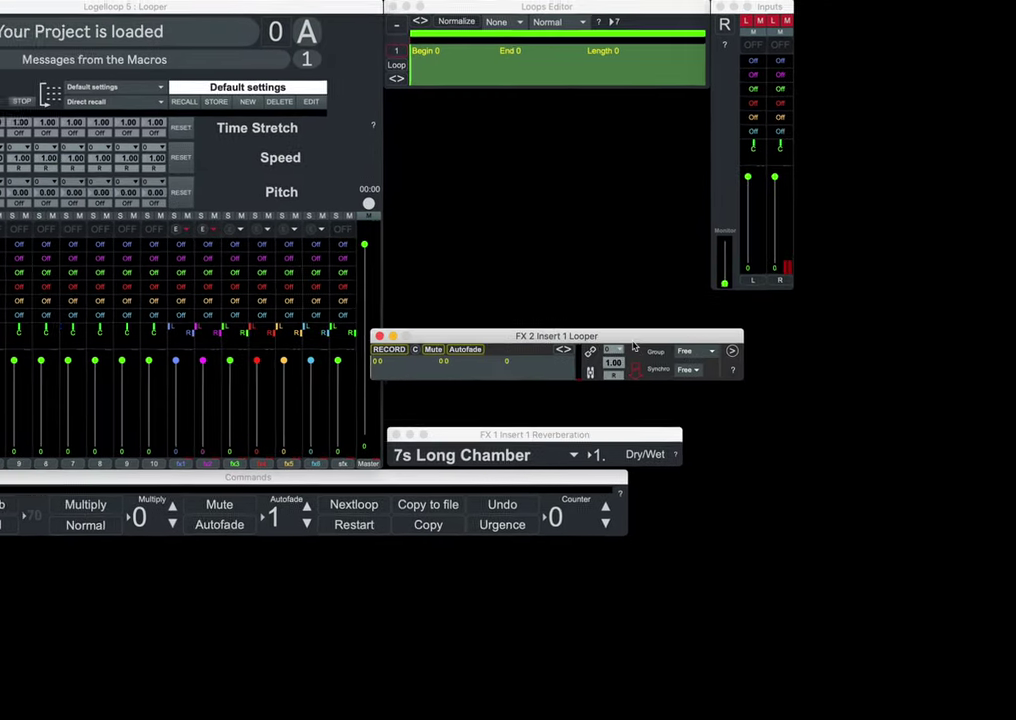
{"action": "left_click_drag", "start_coordinate": [593, 360], "coordinate": [605, 361]}
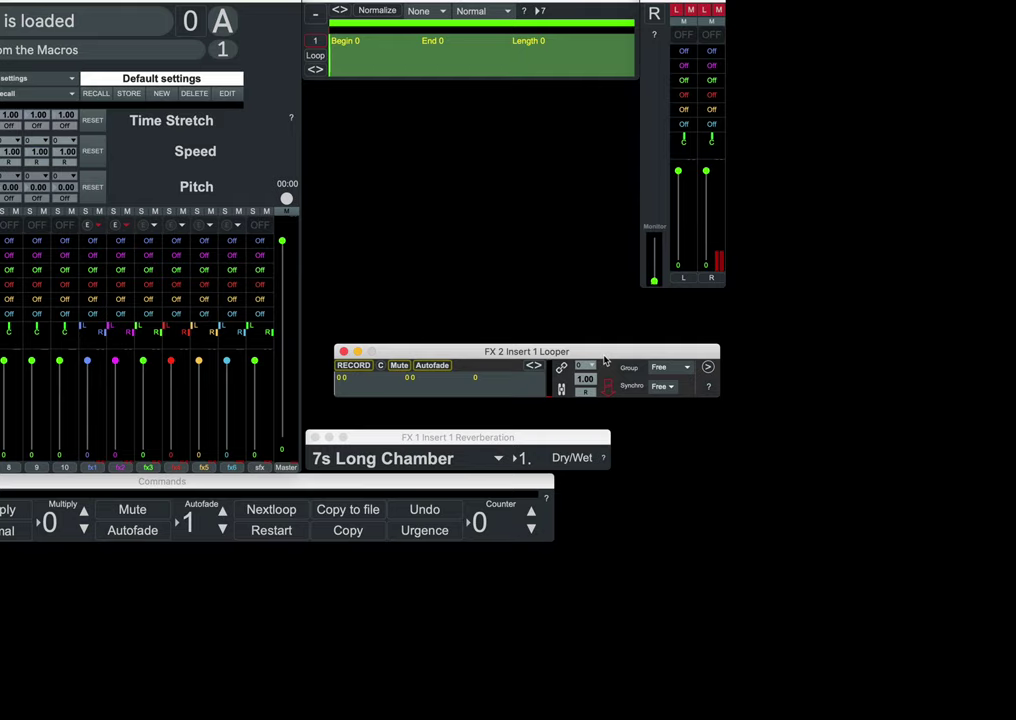
{"action": "scroll", "coordinate": [604, 361], "scroll_direction": "up", "scroll_amount": 3}
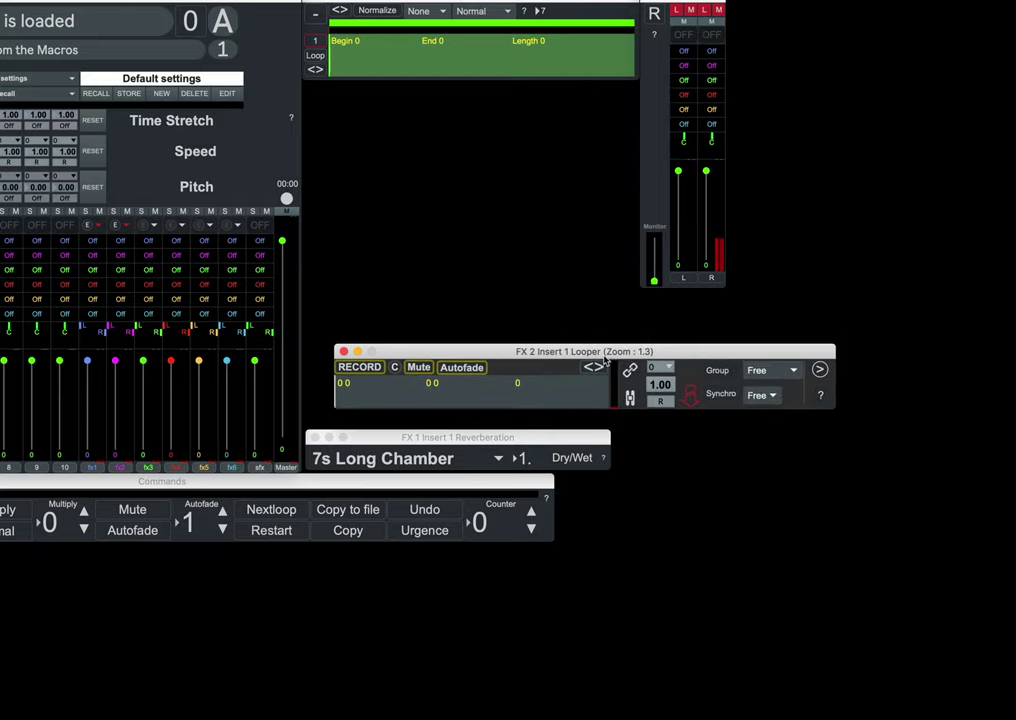
{"action": "left_click_drag", "start_coordinate": [604, 359], "coordinate": [597, 344]}
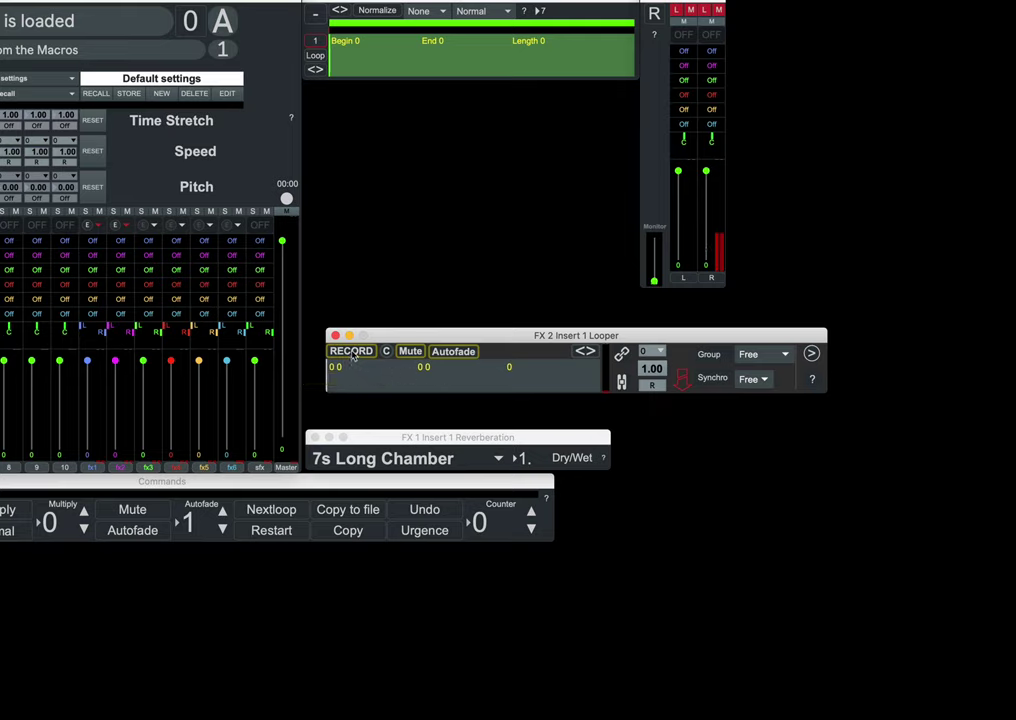
- Consult the Looper insert's documentation, including its macro messages, MIDI commands and MIDI controllers
{"action": "left_click", "coordinate": [814, 381]}
{"action": "left_click_drag", "start_coordinate": [232, 104], "coordinate": [387, 54]}
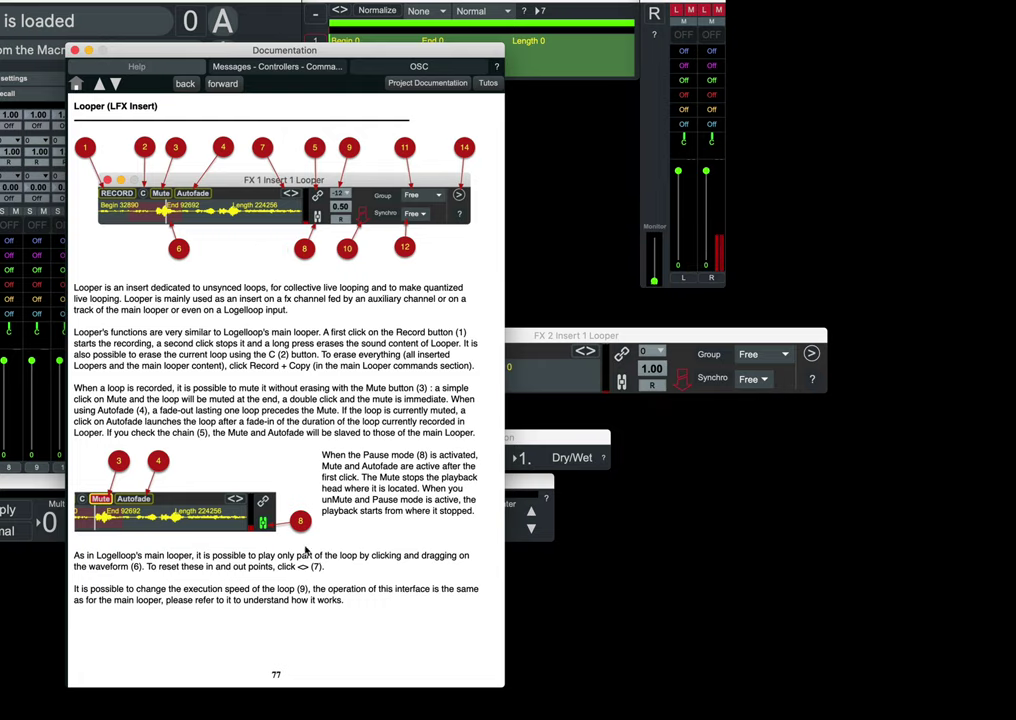
{"action": "left_click", "coordinate": [240, 64]}
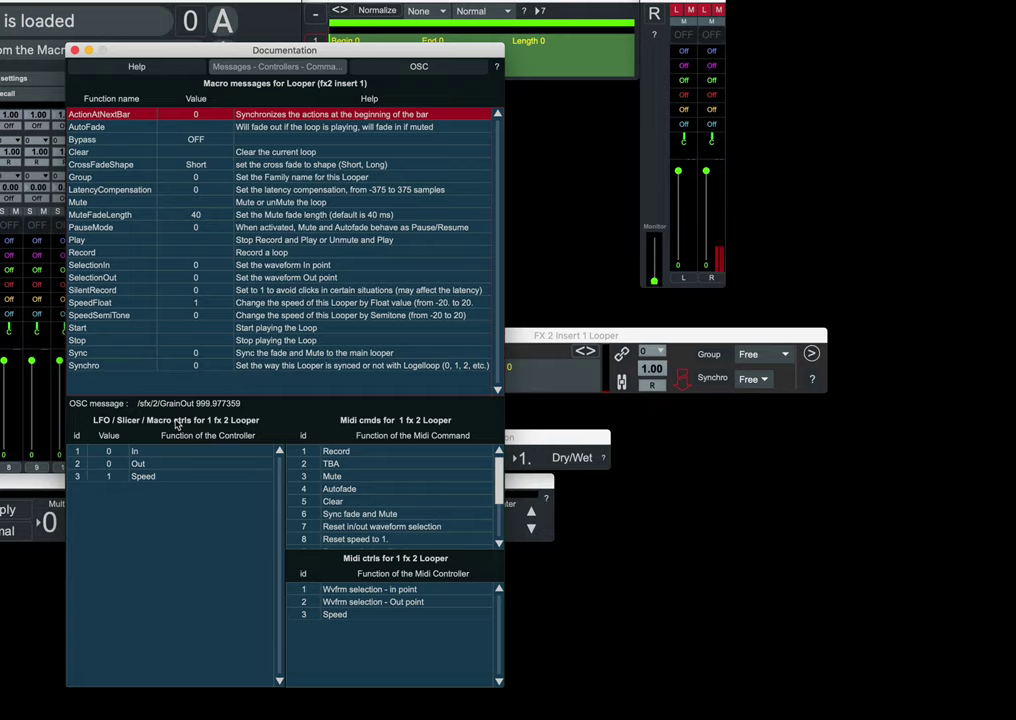
{"action": "scroll", "coordinate": [500, 477], "scroll_direction": "down", "scroll_amount": 2}
{"action": "scroll", "coordinate": [500, 477], "scroll_direction": "up", "scroll_amount": 1}
{"action": "left_click", "coordinate": [492, 460]}
{"action": "left_click_drag", "start_coordinate": [410, 52], "coordinate": [1015, 121]}
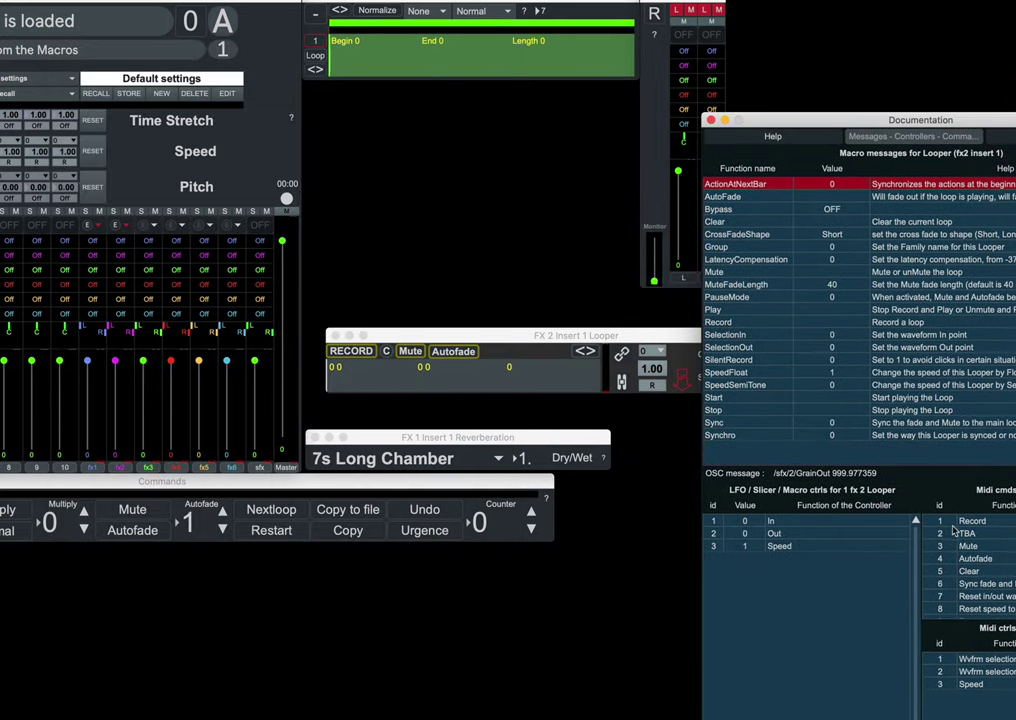
{"action": "left_click", "coordinate": [710, 120]}
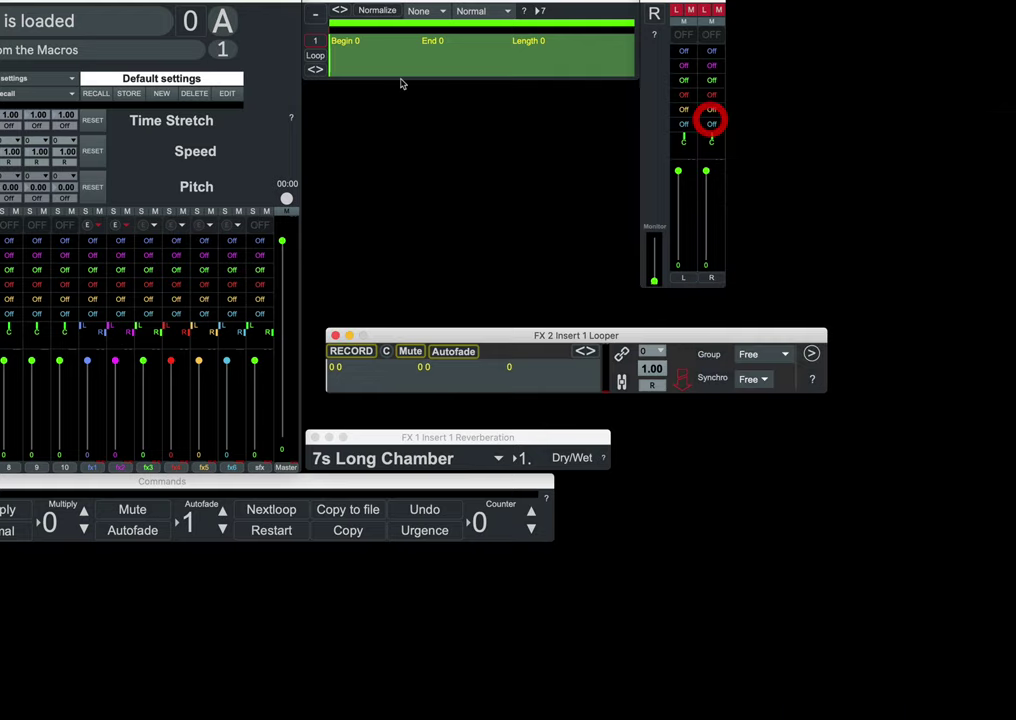
- Activate the MIDI commands that control inserts by note in the project configuration
{"action": "left_click", "coordinate": [263, 75]}
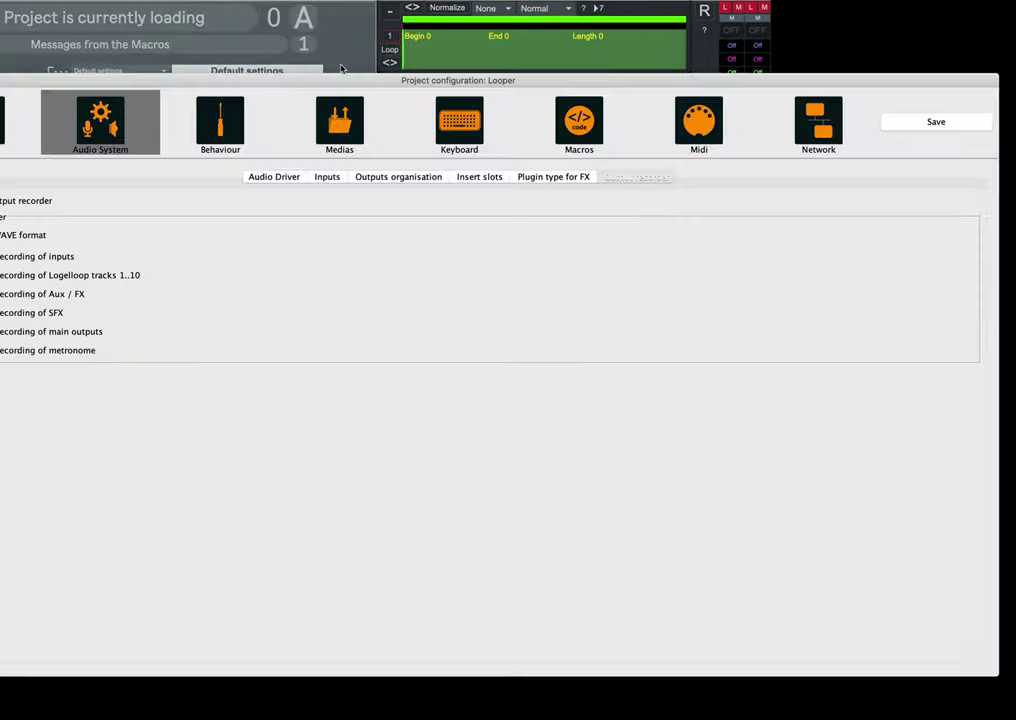
{"action": "left_click", "coordinate": [746, 115]}
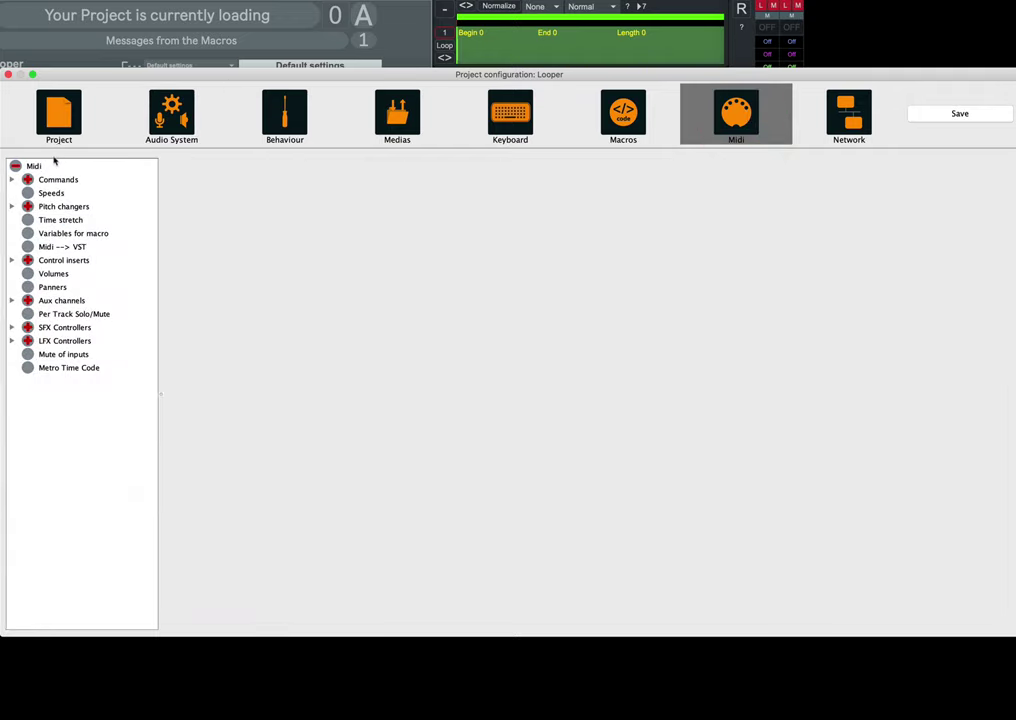
{"action": "double_click", "coordinate": [48, 261]}
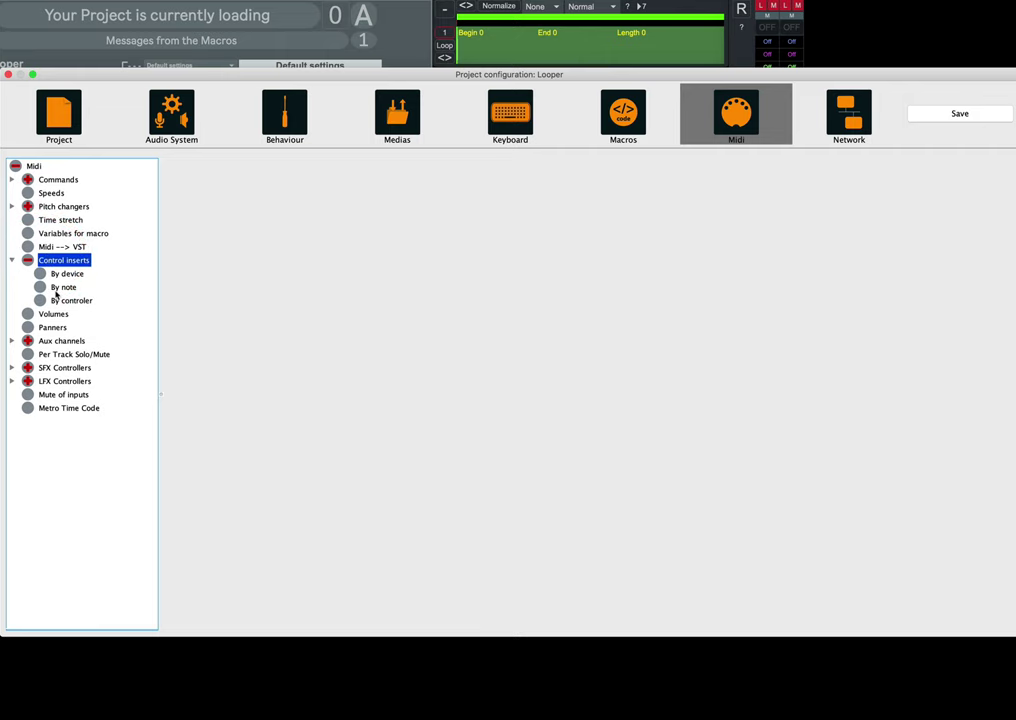
{"action": "left_click", "coordinate": [57, 290]}
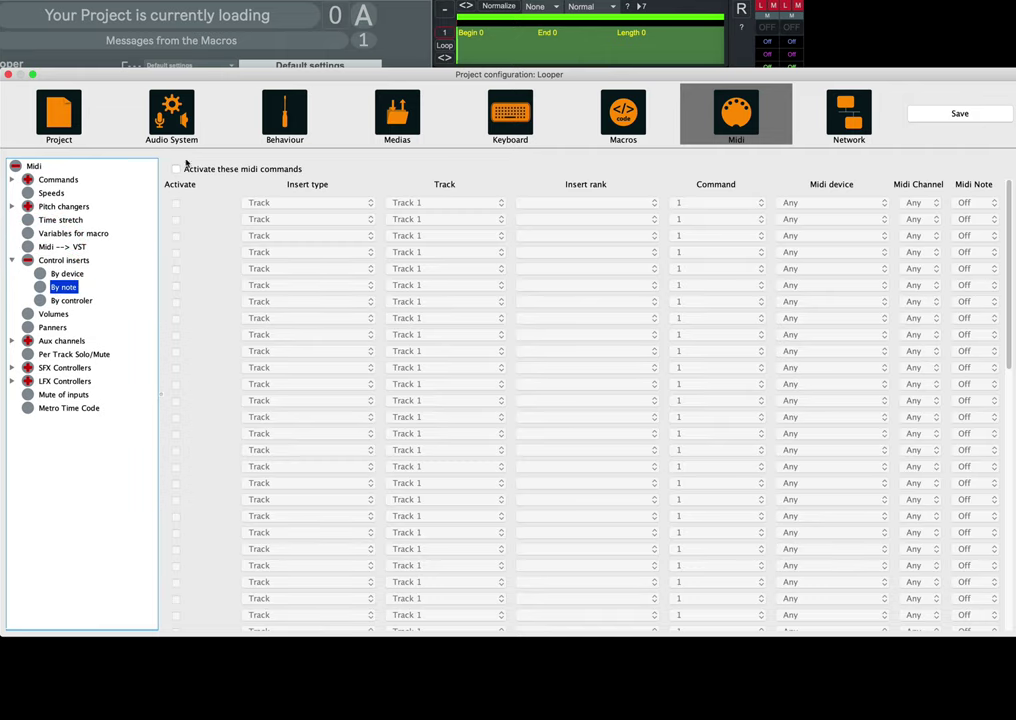
{"action": "left_click", "coordinate": [178, 169]}
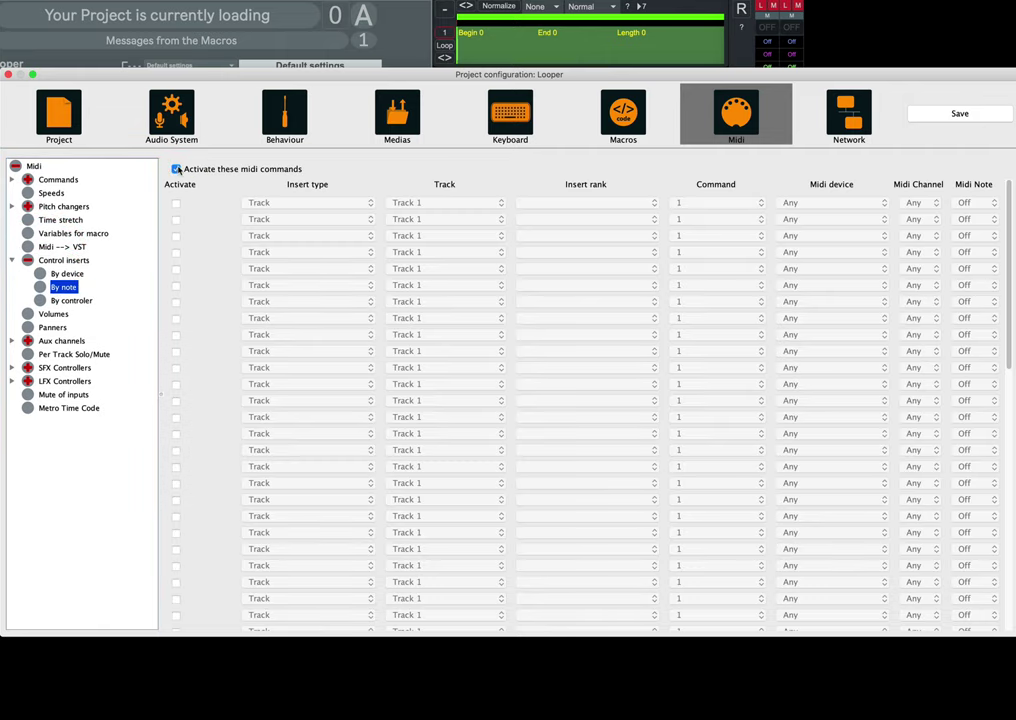
- Configure the first note command for FX 2, insert rank 1, with command 1 on MIDI channel 3, note D#-2
{"action": "left_click", "coordinate": [176, 203]}
{"action": "left_click", "coordinate": [258, 203]}
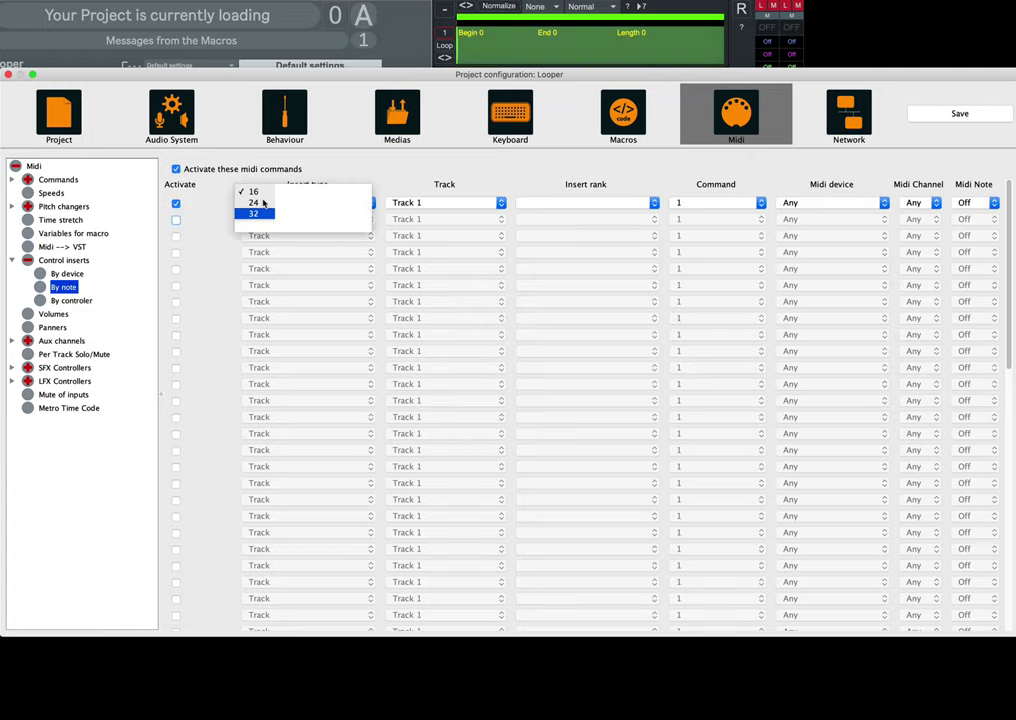
{"action": "left_click", "coordinate": [254, 213]}
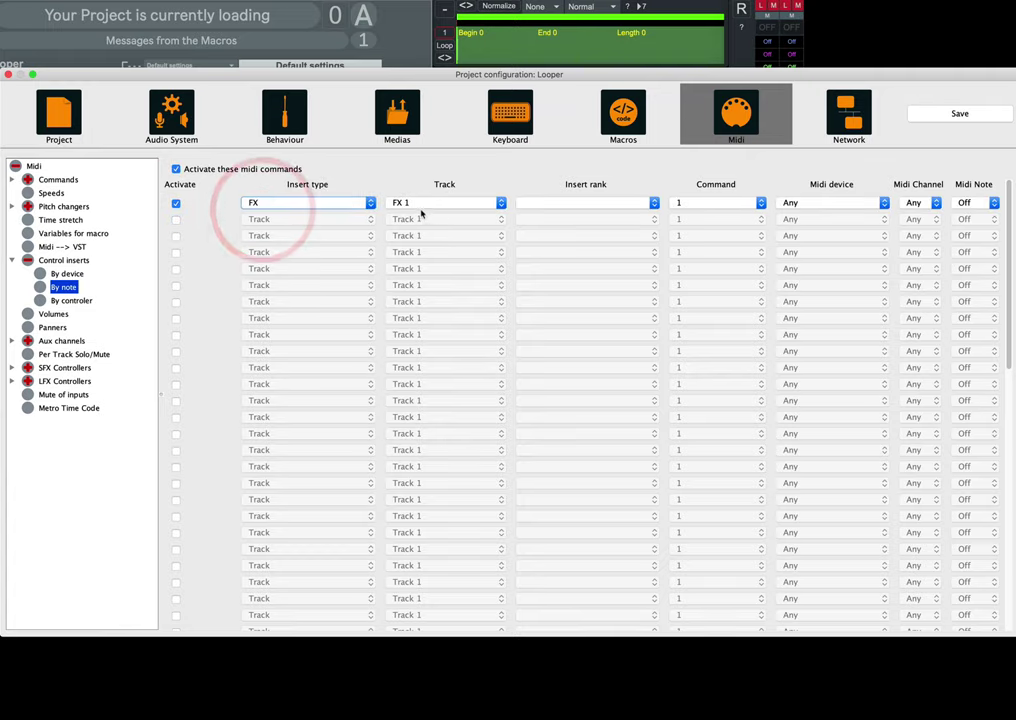
{"action": "left_click", "coordinate": [421, 203]}
{"action": "left_click", "coordinate": [416, 213]}
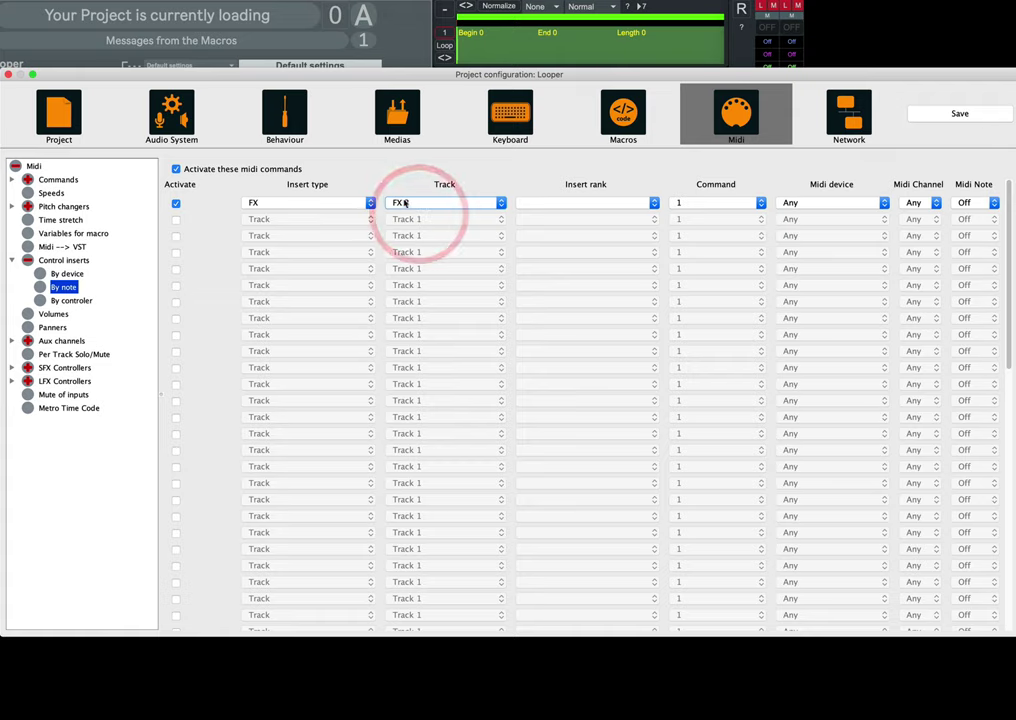
{"action": "left_click", "coordinate": [558, 206]}
{"action": "left_click", "coordinate": [551, 204]}
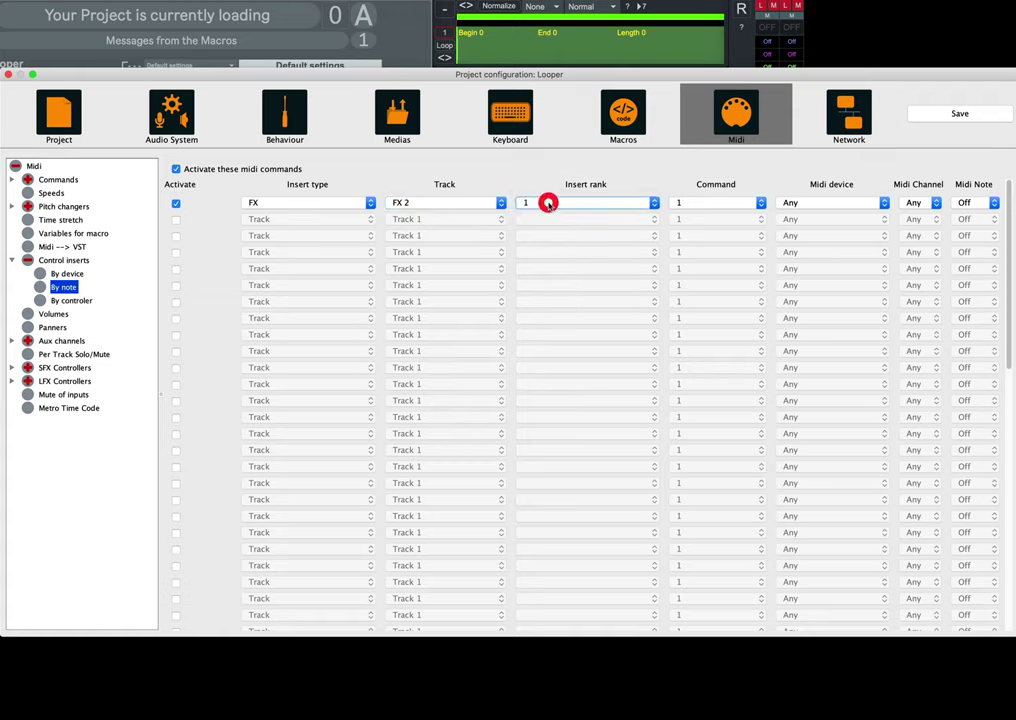
{"action": "left_click", "coordinate": [685, 203]}
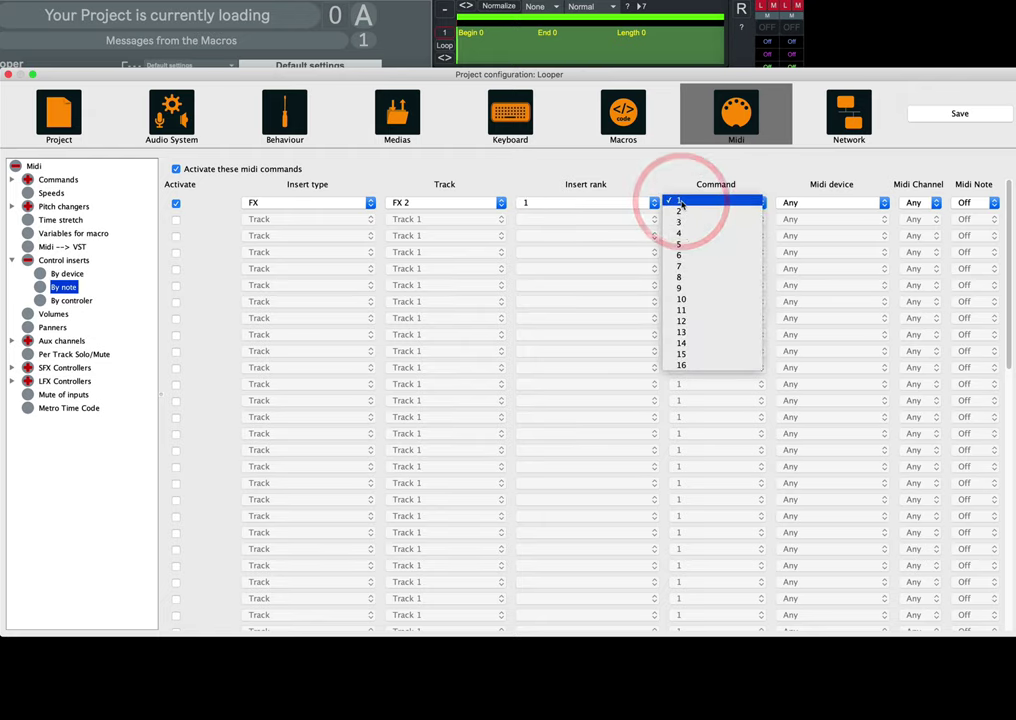
{"action": "left_click", "coordinate": [680, 201]}
{"action": "left_click", "coordinate": [965, 202]}
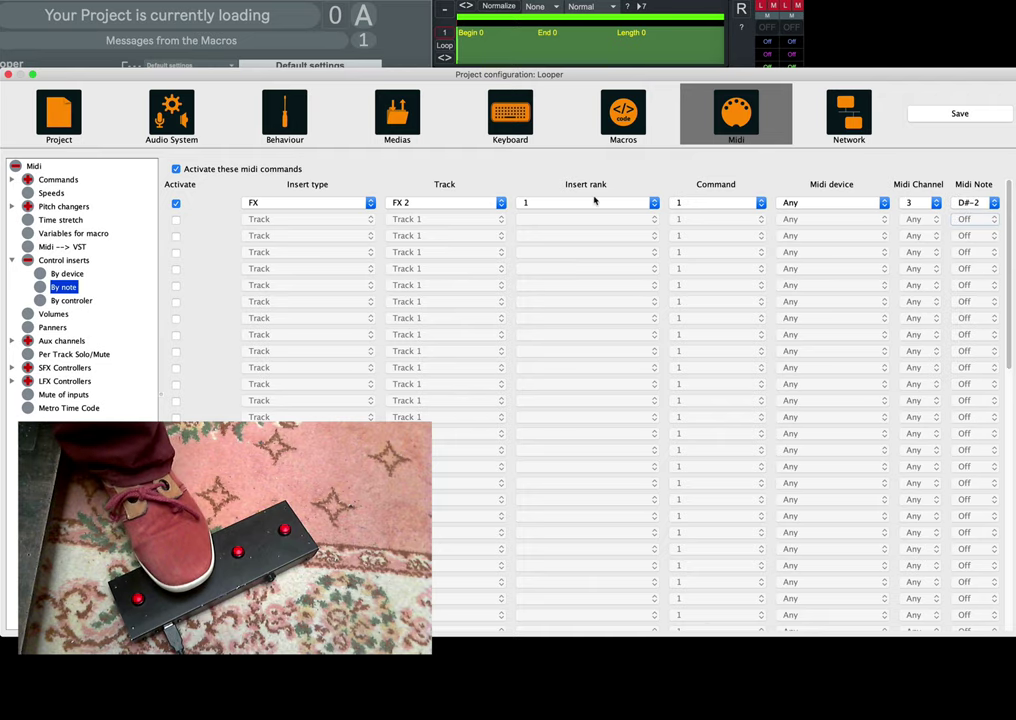
- Configure the second note command for FX 2, insert rank 1, with command 3 on MIDI channel 3, note D-2
{"action": "left_click", "coordinate": [176, 219]}
{"action": "left_click", "coordinate": [300, 219]}
{"action": "left_click", "coordinate": [252, 199]}
{"action": "left_click", "coordinate": [410, 189]}
{"action": "left_click", "coordinate": [410, 190]}
{"action": "left_click", "coordinate": [600, 189]}
{"action": "left_click", "coordinate": [583, 188]}
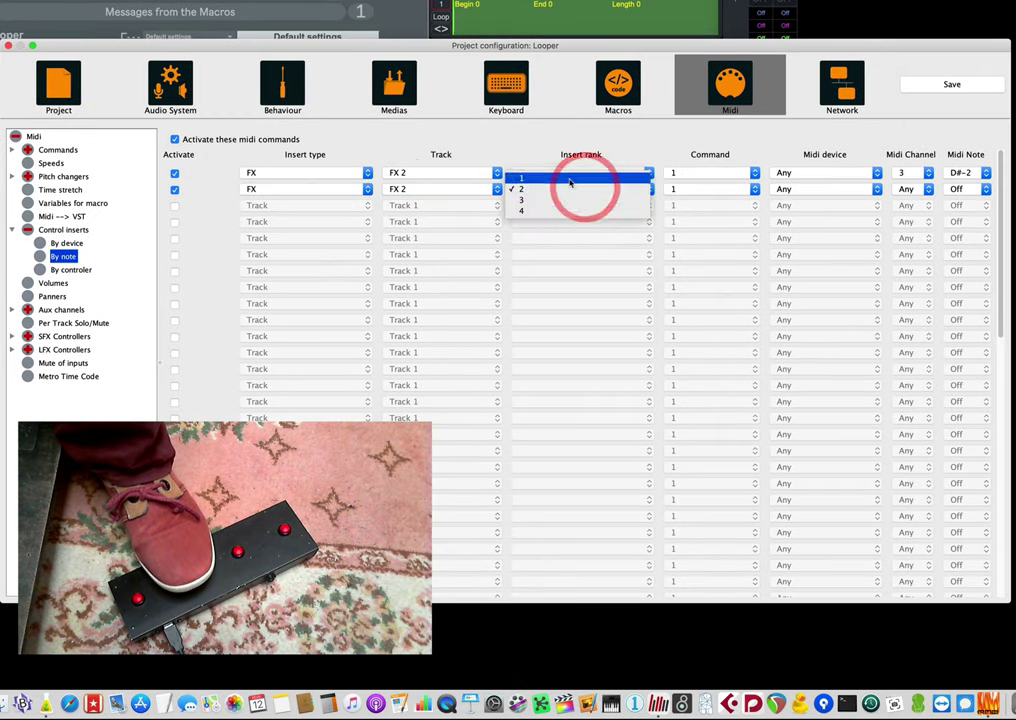
{"action": "left_click", "coordinate": [688, 189]}
{"action": "left_click", "coordinate": [675, 208]}
{"action": "left_click", "coordinate": [965, 189]}
{"action": "left_click", "coordinate": [965, 234]}
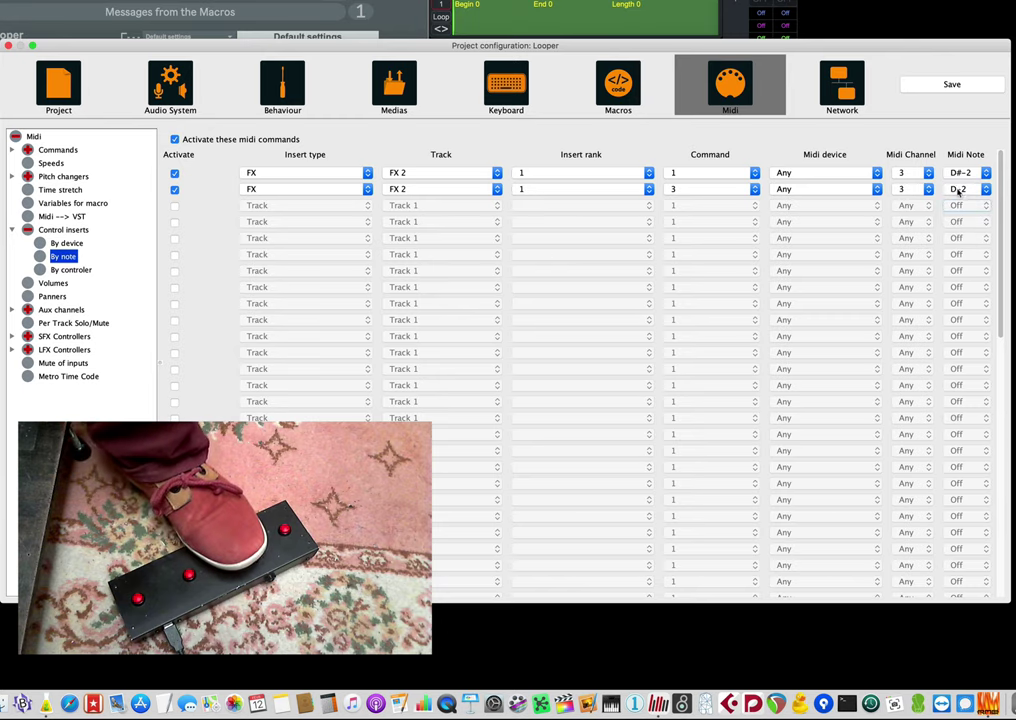
- Configure the third note command for FX 2, insert rank 1, with command 4 on MIDI channel 3, note C#-2
{"action": "left_click", "coordinate": [175, 205]}
{"action": "left_click", "coordinate": [269, 205]}
{"action": "left_click", "coordinate": [262, 221]}
{"action": "left_click", "coordinate": [424, 205]}
{"action": "left_click", "coordinate": [420, 214]}
{"action": "left_click", "coordinate": [540, 188]}
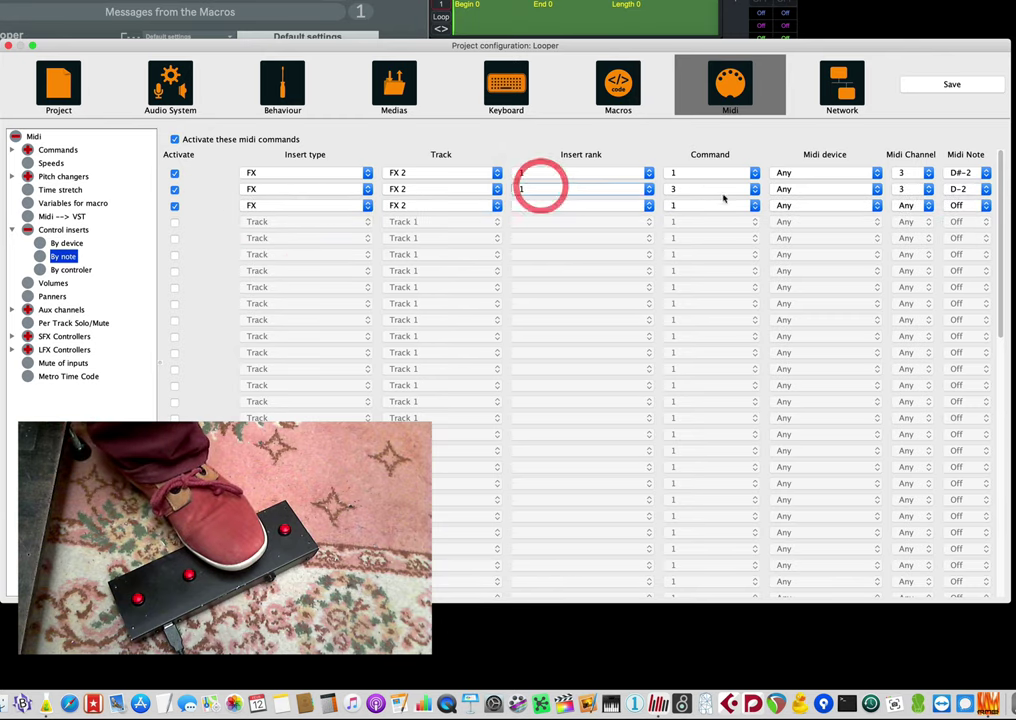
{"action": "left_click", "coordinate": [689, 205]}
{"action": "left_click", "coordinate": [687, 236]}
{"action": "left_click", "coordinate": [960, 205]}
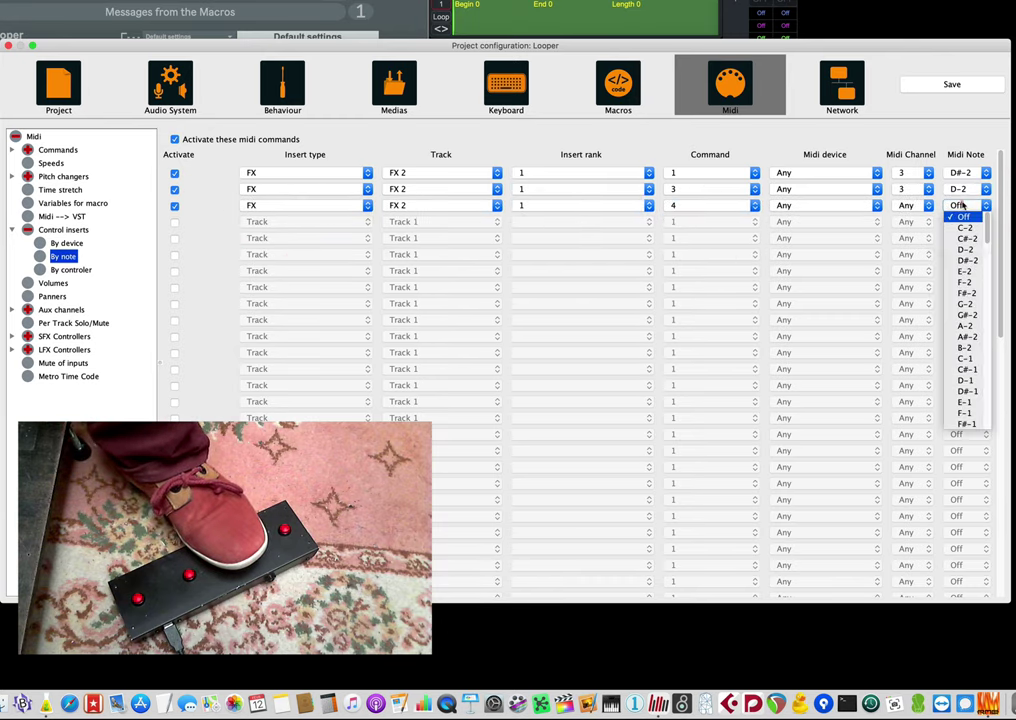
{"action": "left_click", "coordinate": [966, 238]}
- Set the MIDI device of all three note commands to SparkFun Pro Micro and save the project configuration
{"action": "left_click", "coordinate": [845, 173]}
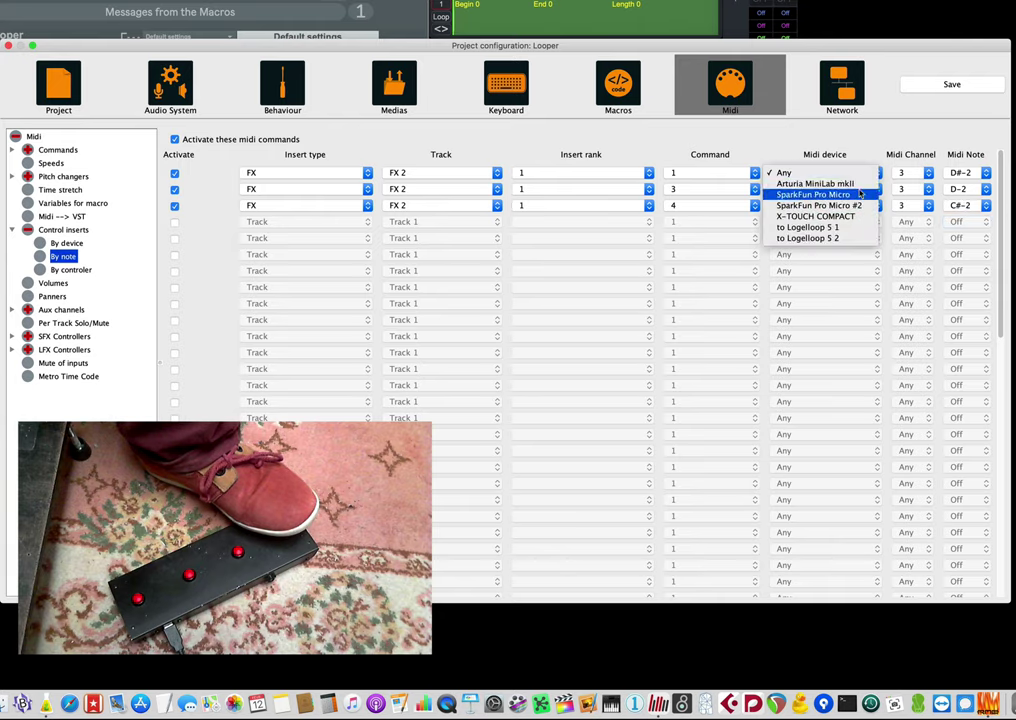
{"action": "left_click", "coordinate": [862, 194]}
{"action": "left_click", "coordinate": [968, 175]}
{"action": "left_click", "coordinate": [968, 175]}
{"action": "left_click", "coordinate": [845, 189]}
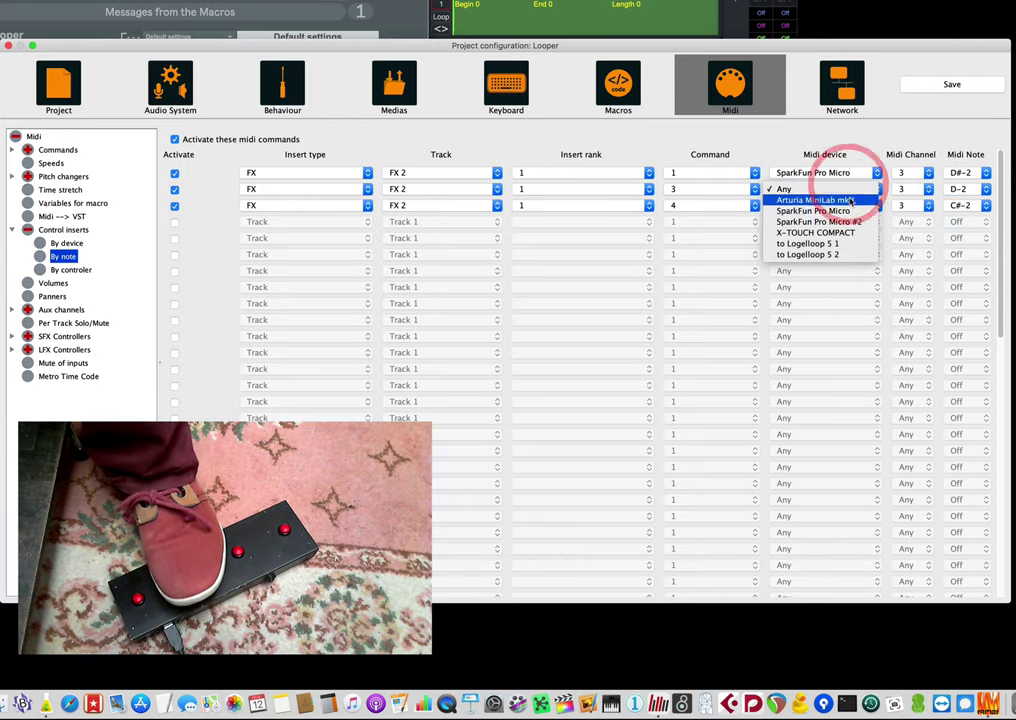
{"action": "left_click", "coordinate": [862, 210]}
{"action": "left_click", "coordinate": [845, 205]}
{"action": "left_click", "coordinate": [840, 227]}
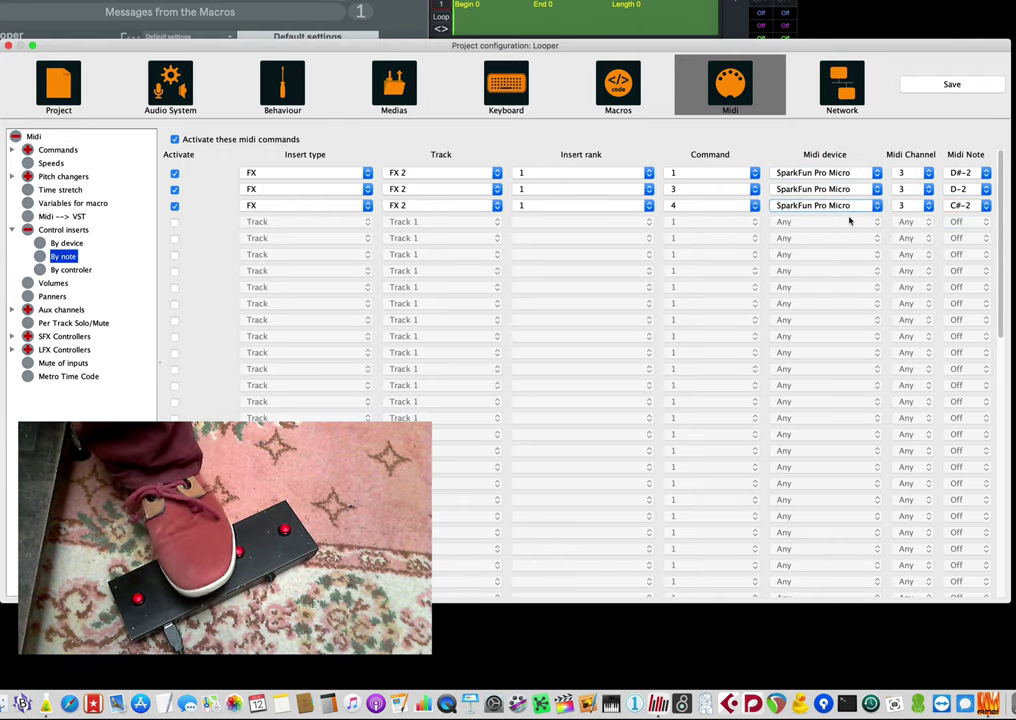
{"action": "left_click", "coordinate": [952, 84]}
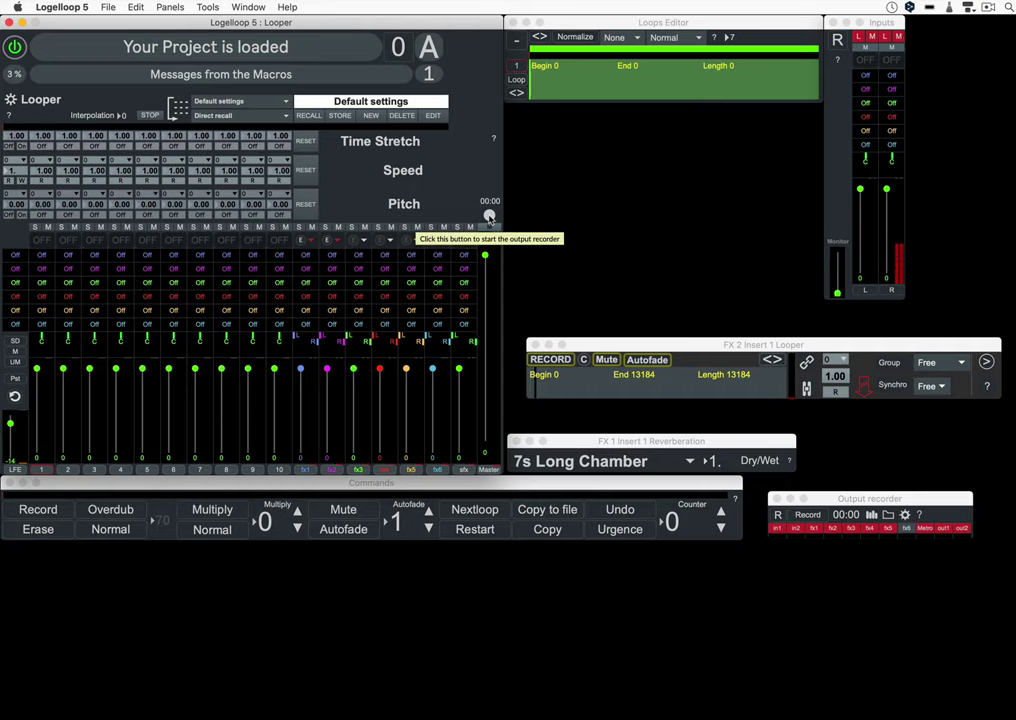
- Start the output recorder
{"action": "left_click", "coordinate": [489, 216]}
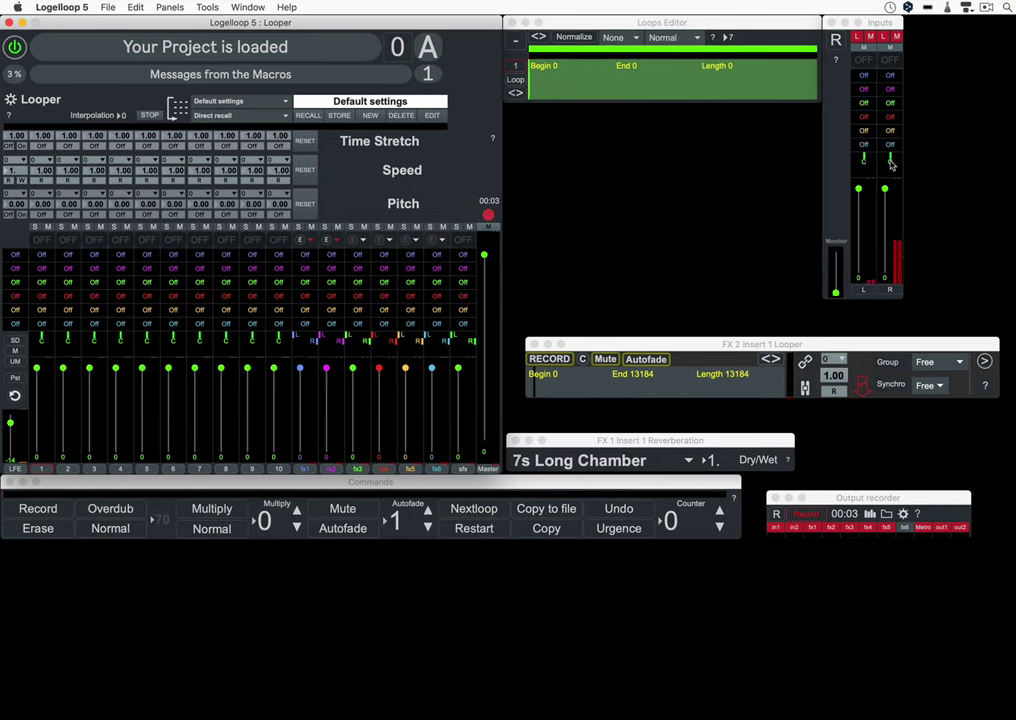
- Set the FX 2 sends of both inputs to 100 and pan the inputs to L50 and R50
{"action": "left_click", "coordinate": [889, 91]}
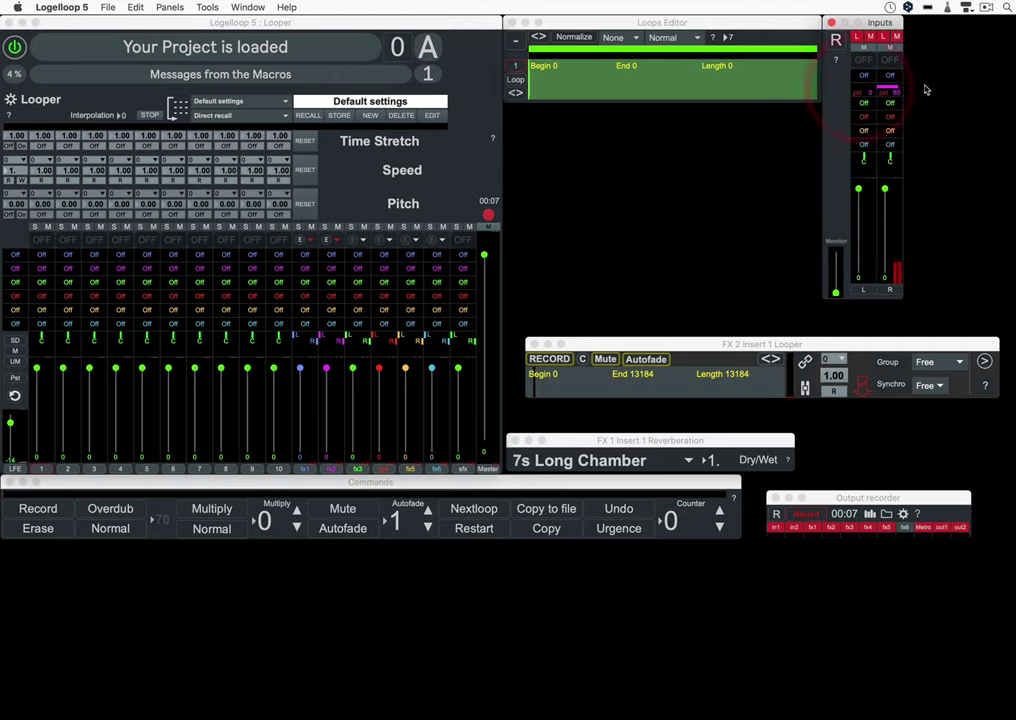
{"action": "left_click", "coordinate": [868, 92]}
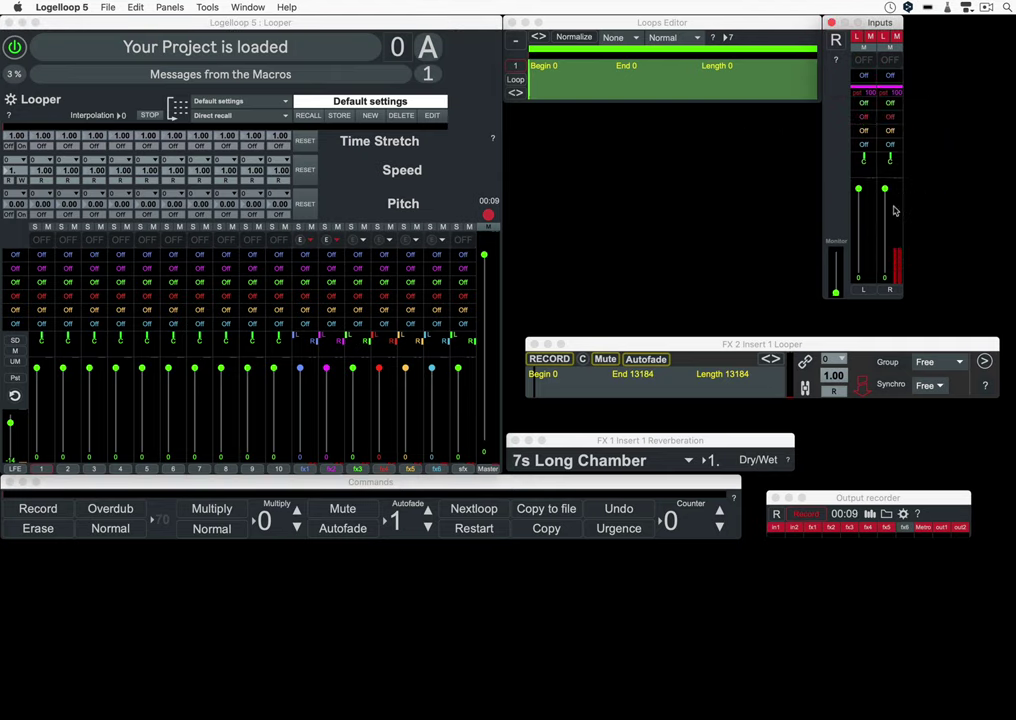
{"action": "left_click", "coordinate": [895, 162]}
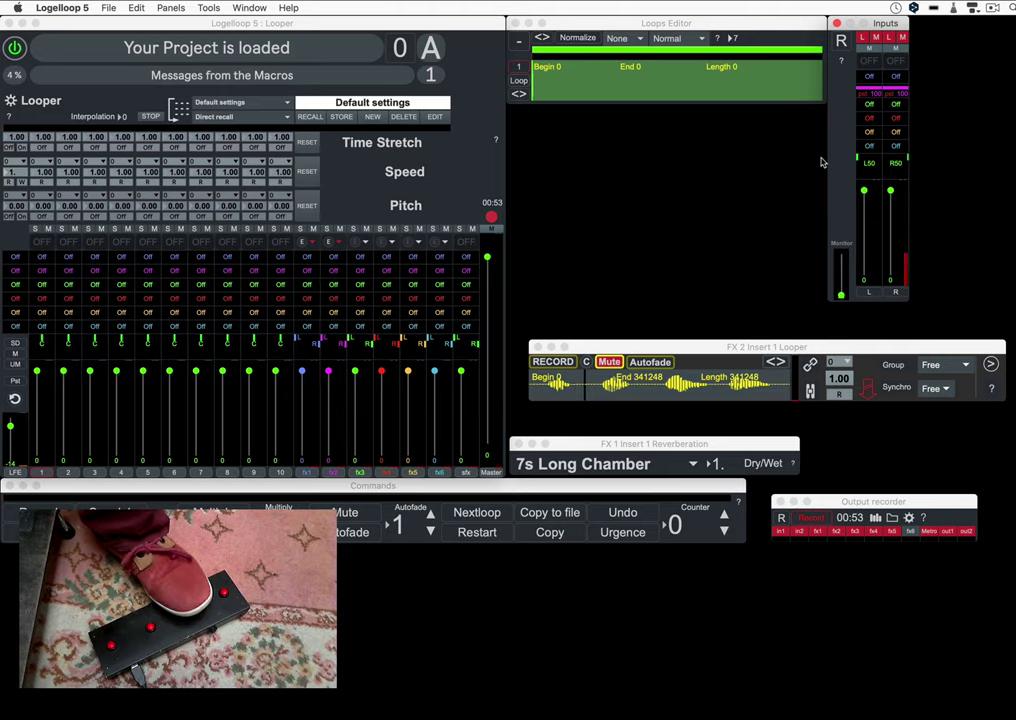
- Turn on pause mode for the FX 2 Looper so that Mute and Autofade pause and resume the loop
{"action": "left_click", "coordinate": [810, 391]}
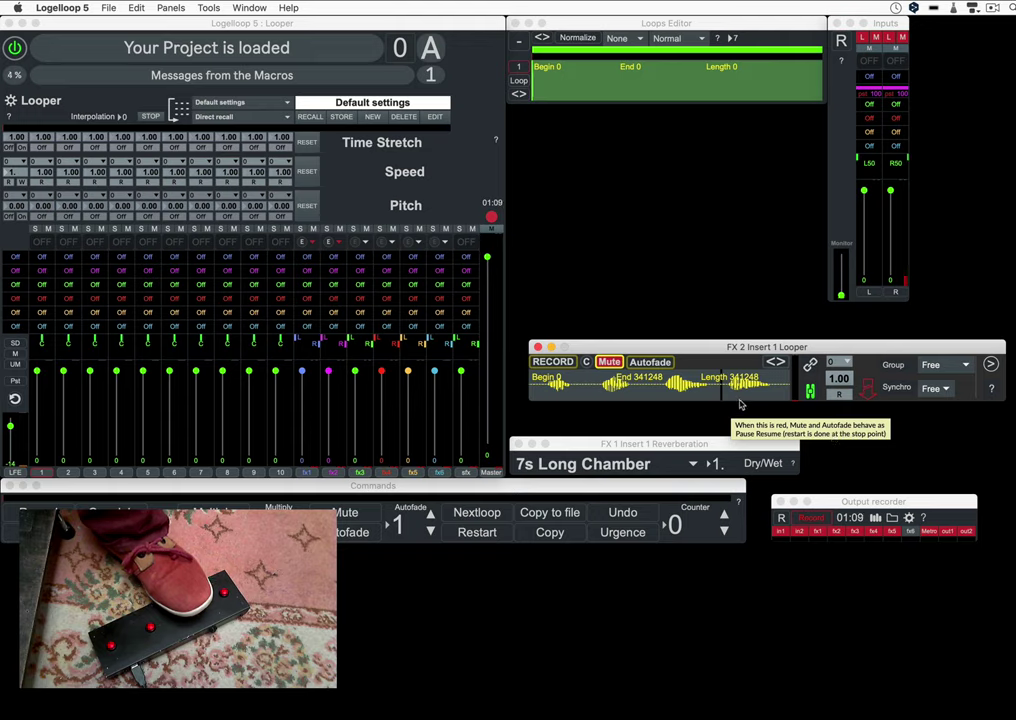
- Play only selected sections of the FX 2 loop by marking different regions in its waveform, and restore the full loop
{"action": "left_click_drag", "start_coordinate": [716, 392], "coordinate": [675, 391]}
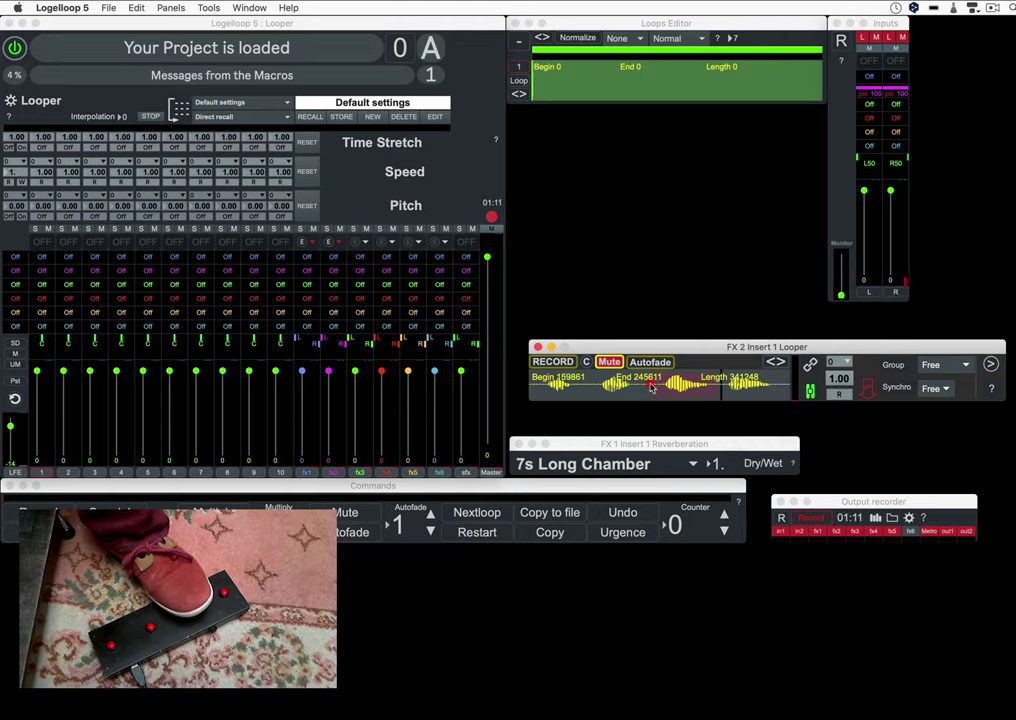
{"action": "left_click", "coordinate": [651, 388]}
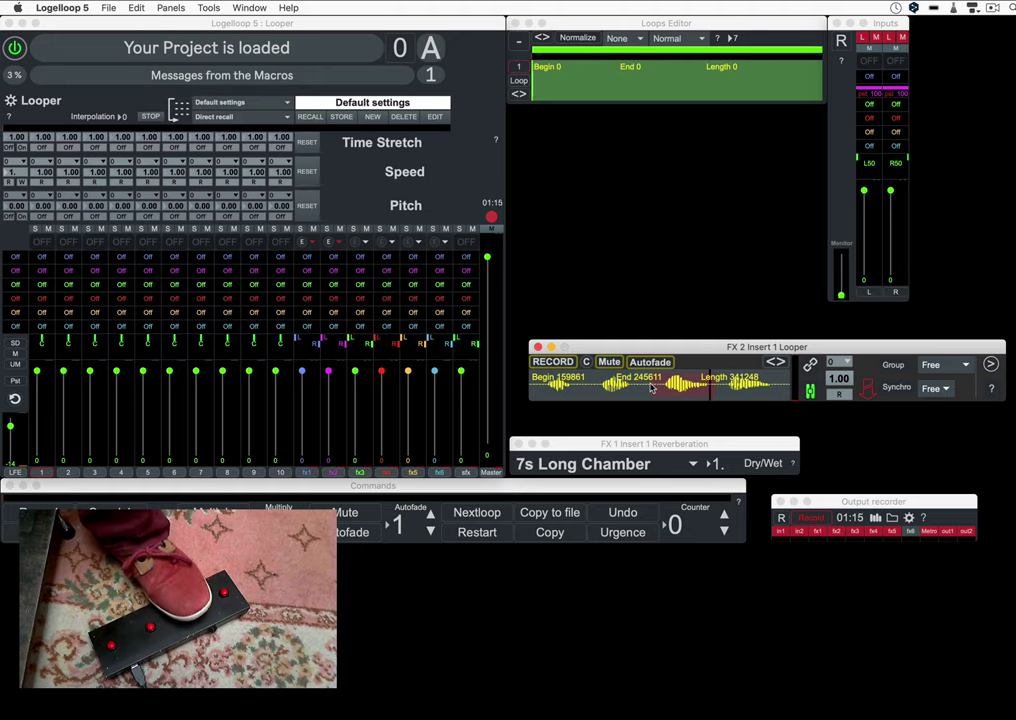
{"action": "left_click", "coordinate": [592, 386]}
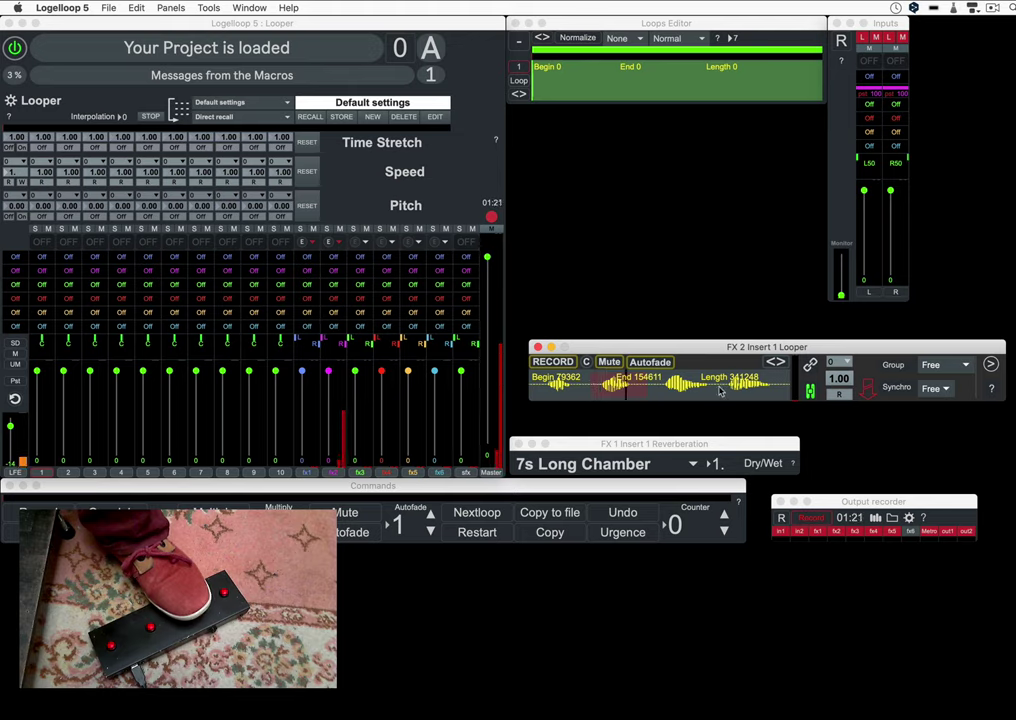
{"action": "left_click", "coordinate": [806, 390]}
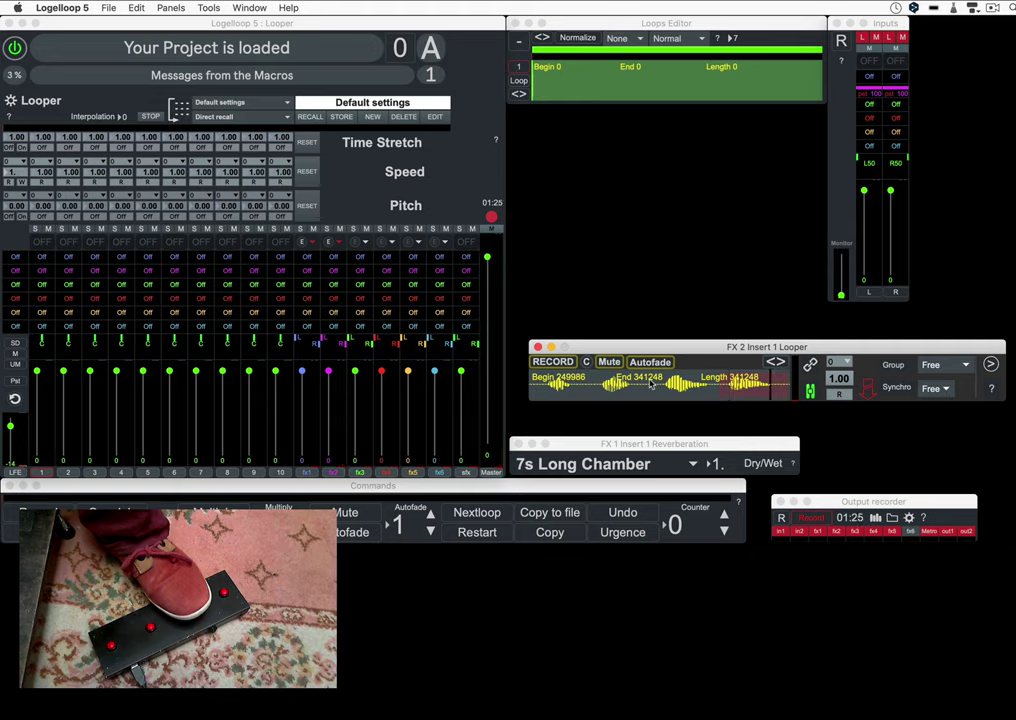
{"action": "left_click", "coordinate": [713, 392]}
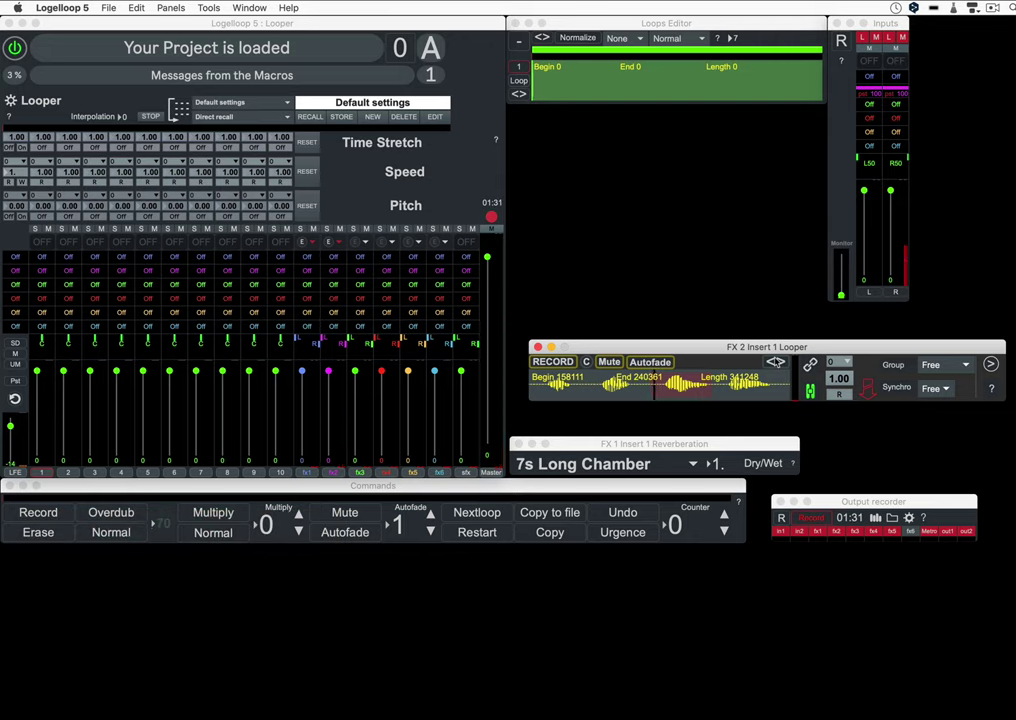
{"action": "left_click", "coordinate": [776, 362]}
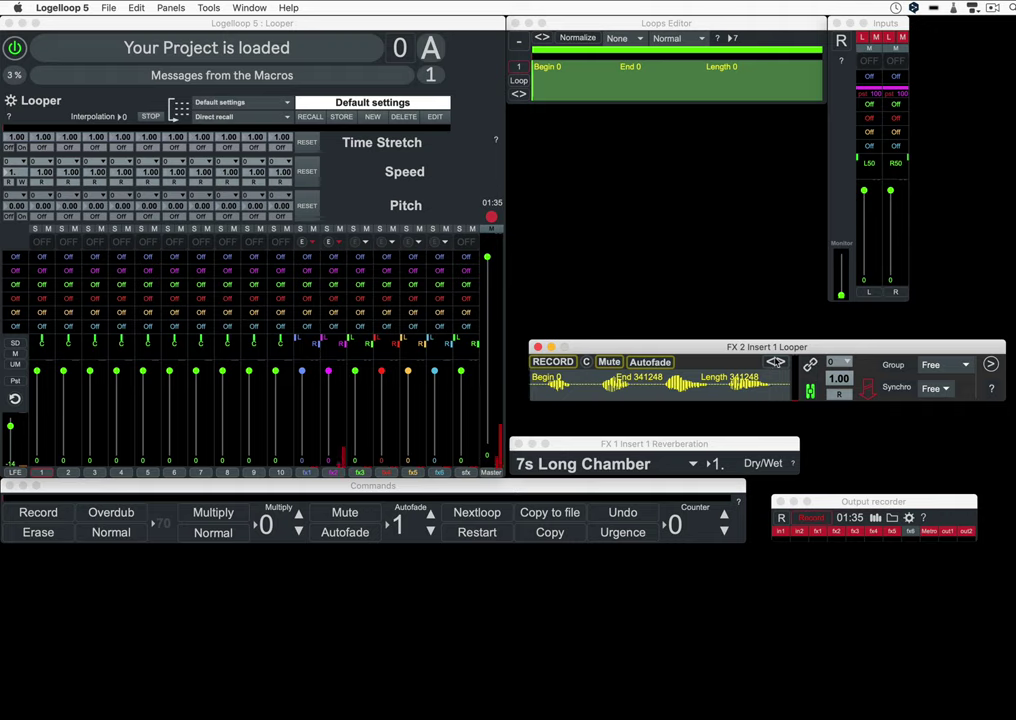
- Toggle the FX 2 loop's reverse playback on and off, and set its speed transposition to -24 and back to 0
{"action": "left_click", "coordinate": [843, 397]}
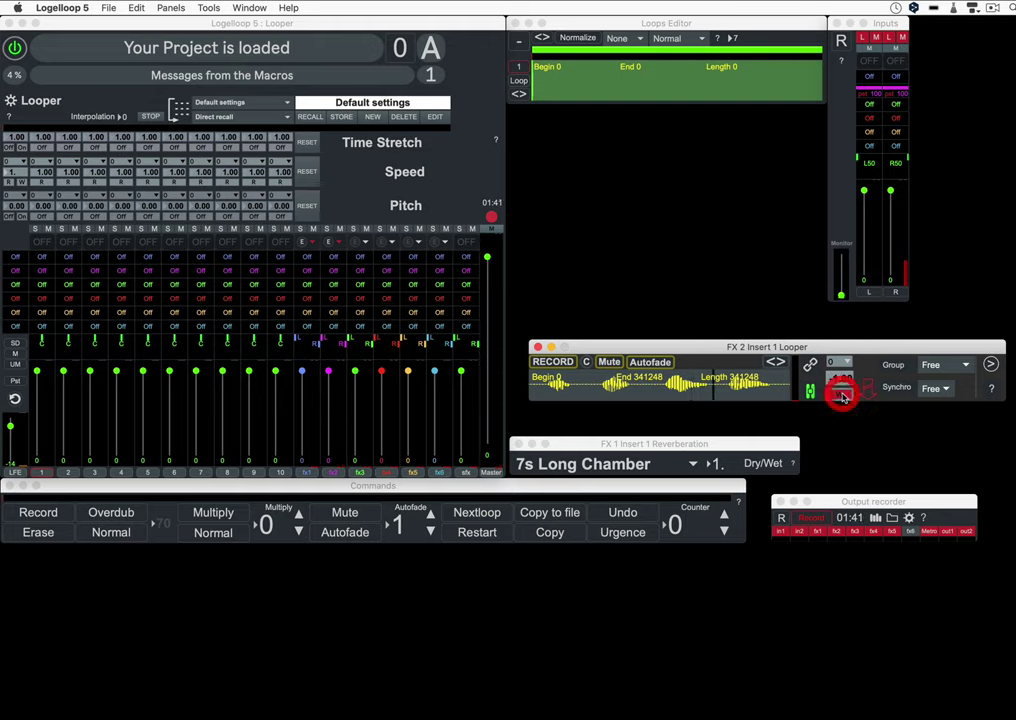
{"action": "left_click", "coordinate": [843, 397]}
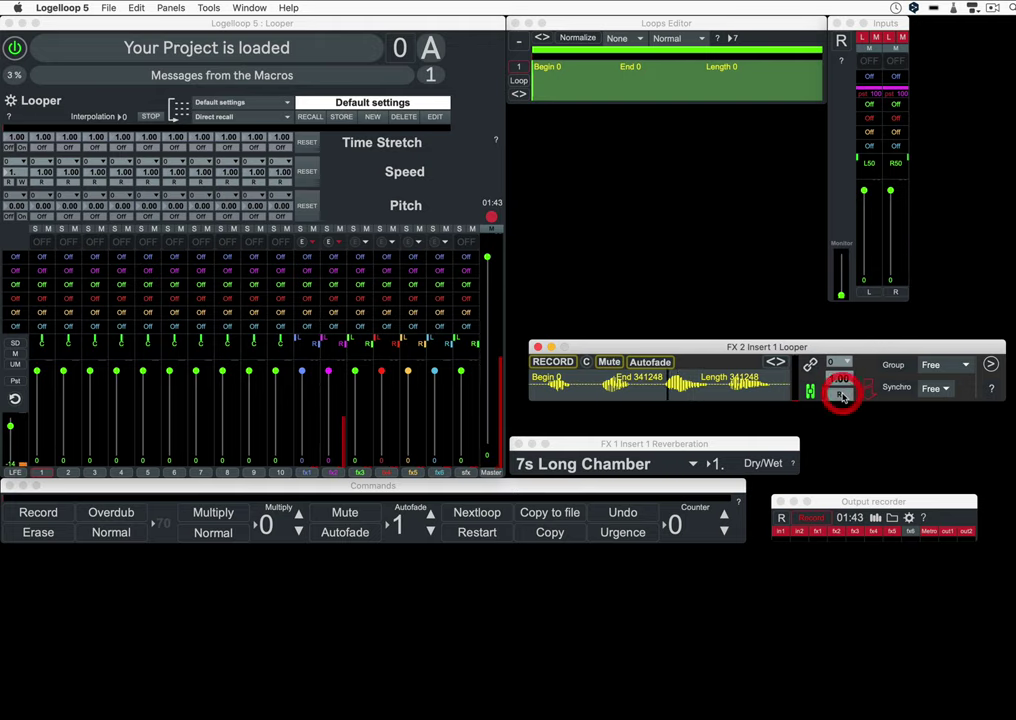
{"action": "left_click", "coordinate": [843, 362]}
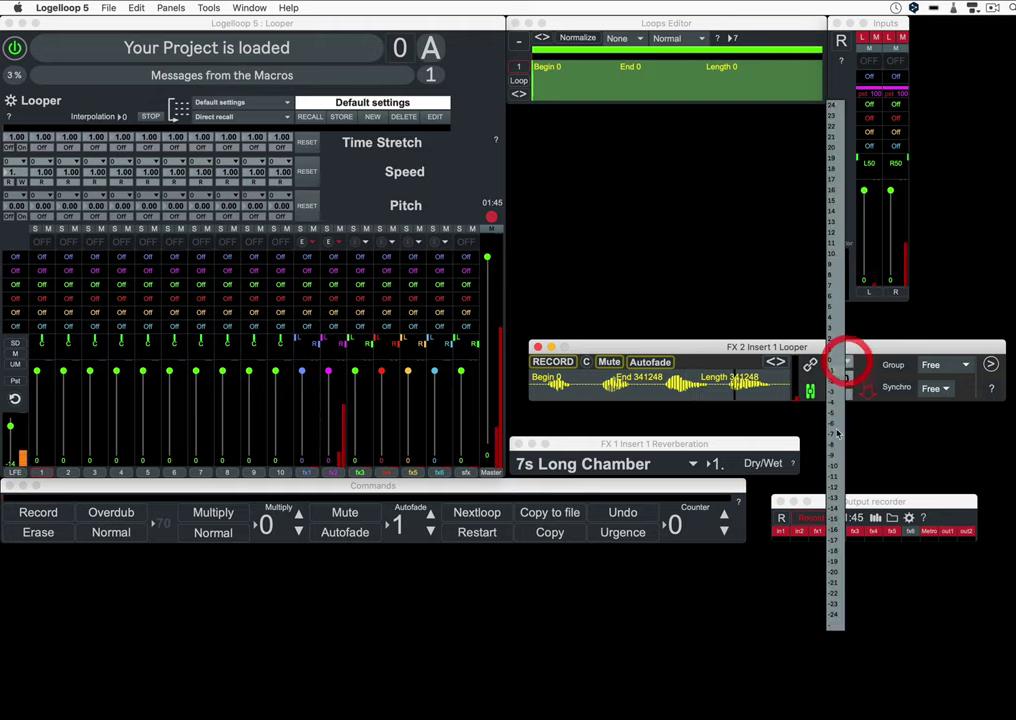
{"action": "left_click", "coordinate": [836, 615]}
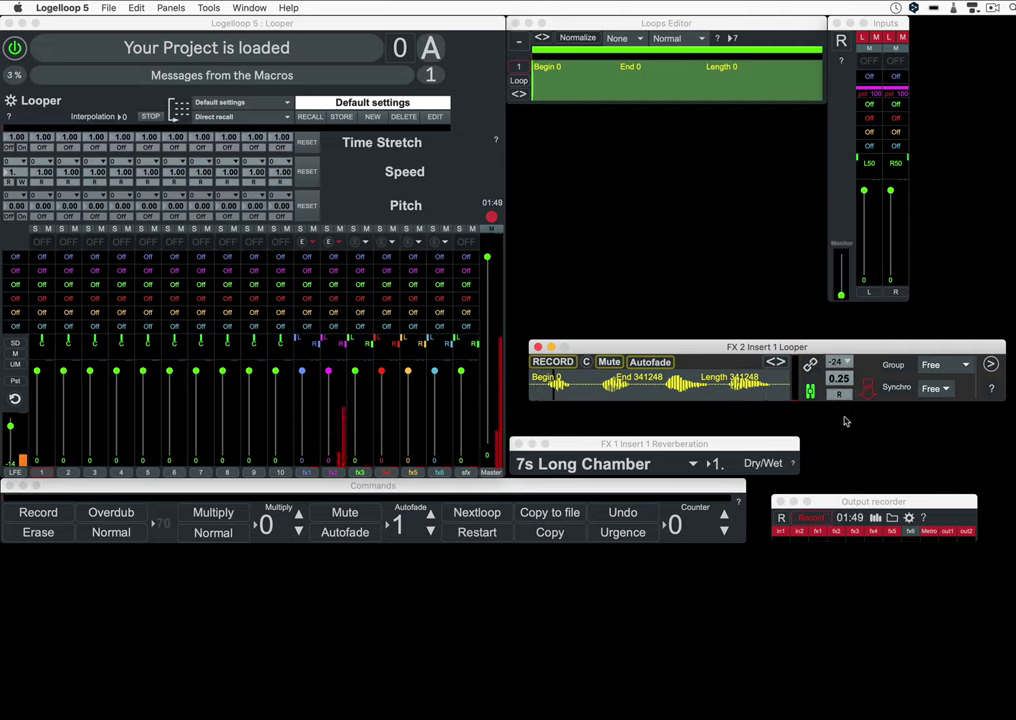
{"action": "left_click", "coordinate": [839, 362]}
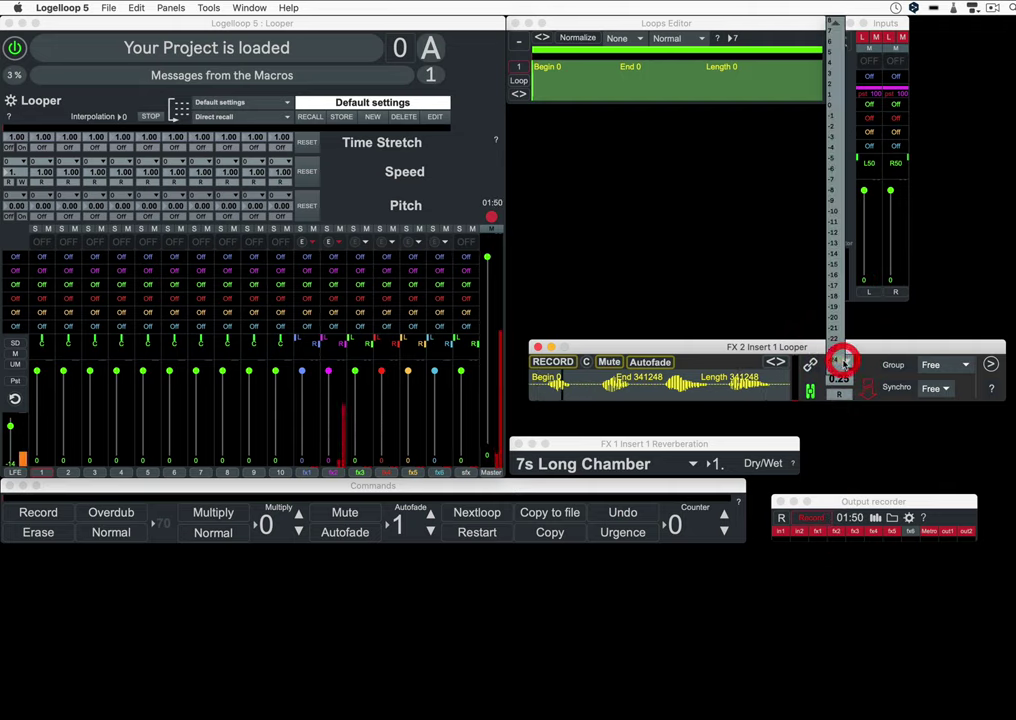
{"action": "left_click", "coordinate": [838, 107]}
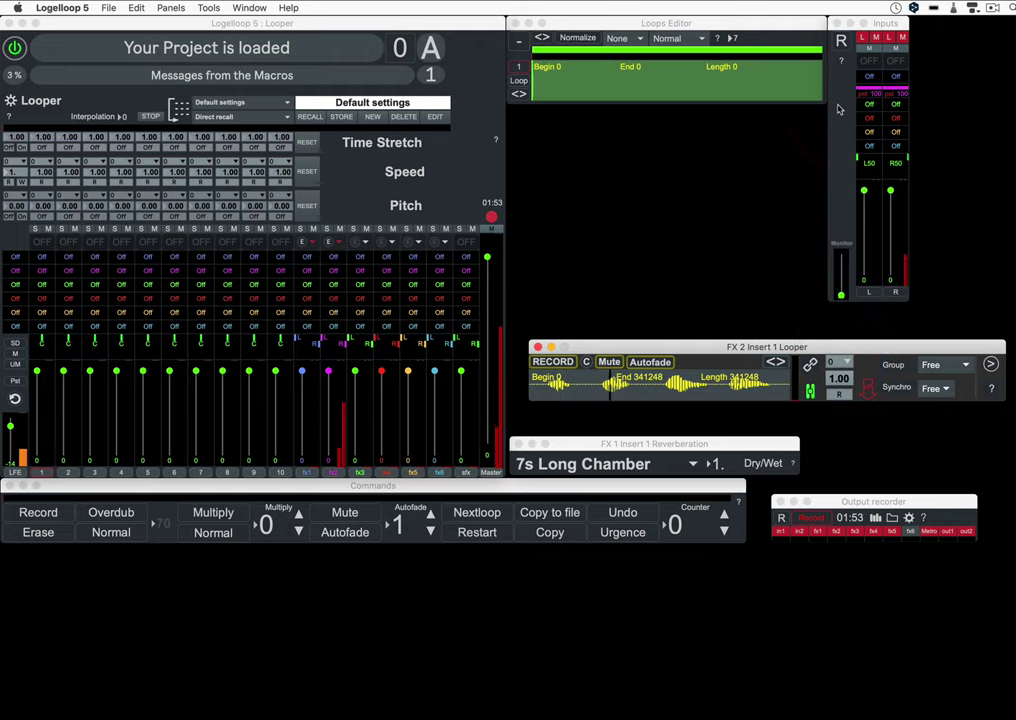
- Mute and clear the loop in the FX 2 Looper with pause mode turned off, and stop the output recorder
{"action": "left_click", "coordinate": [609, 362]}
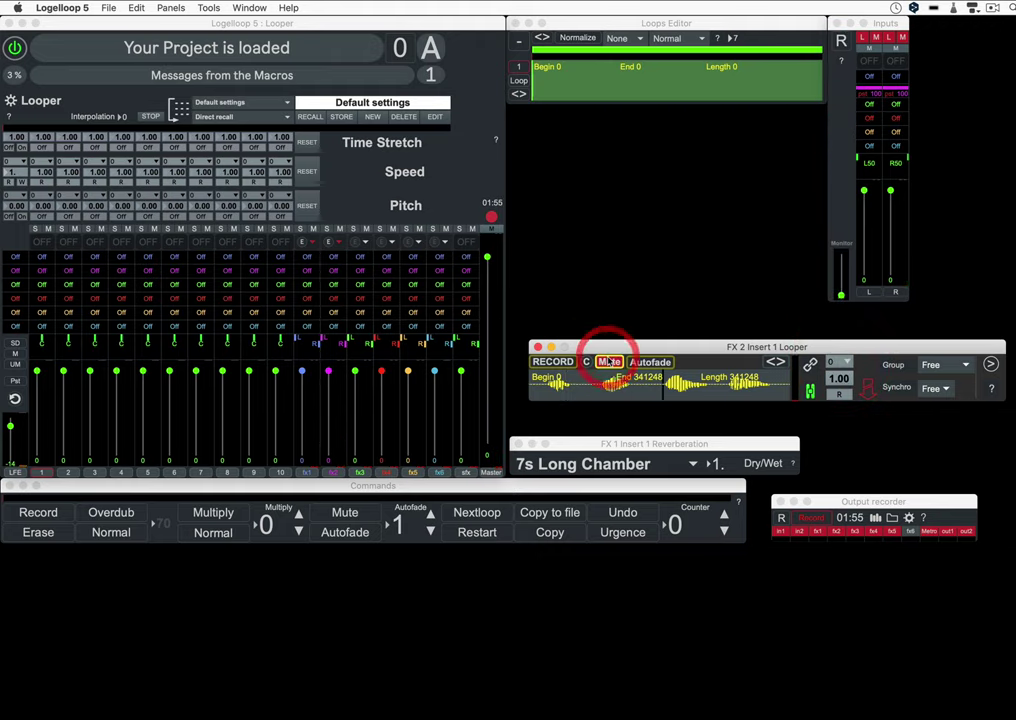
{"action": "left_click", "coordinate": [810, 392]}
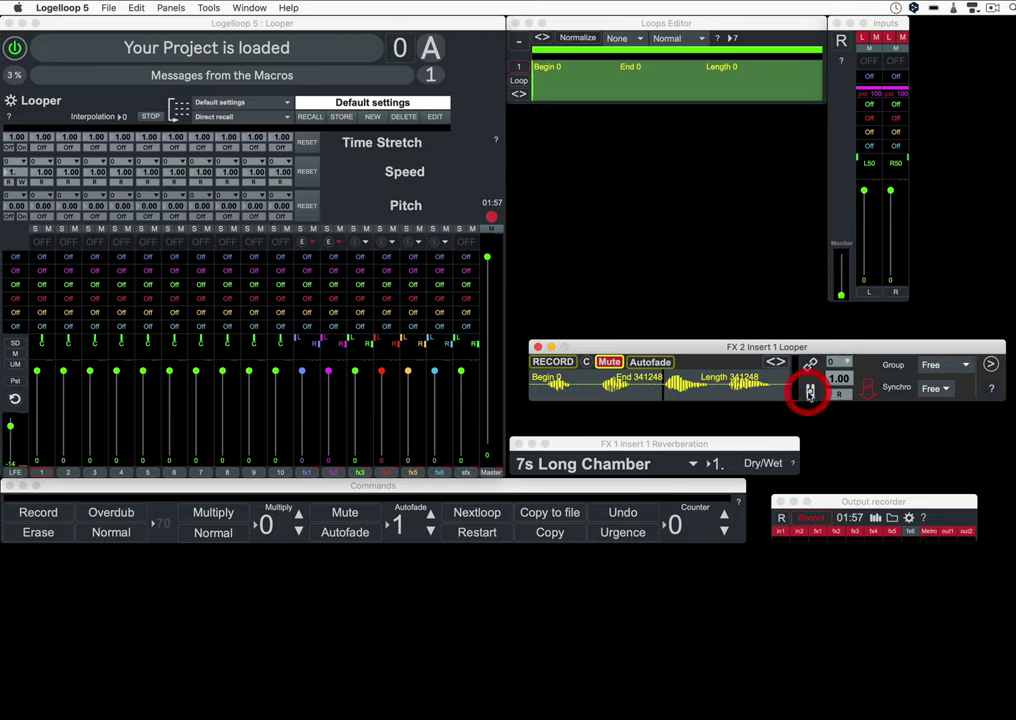
{"action": "left_click", "coordinate": [585, 362]}
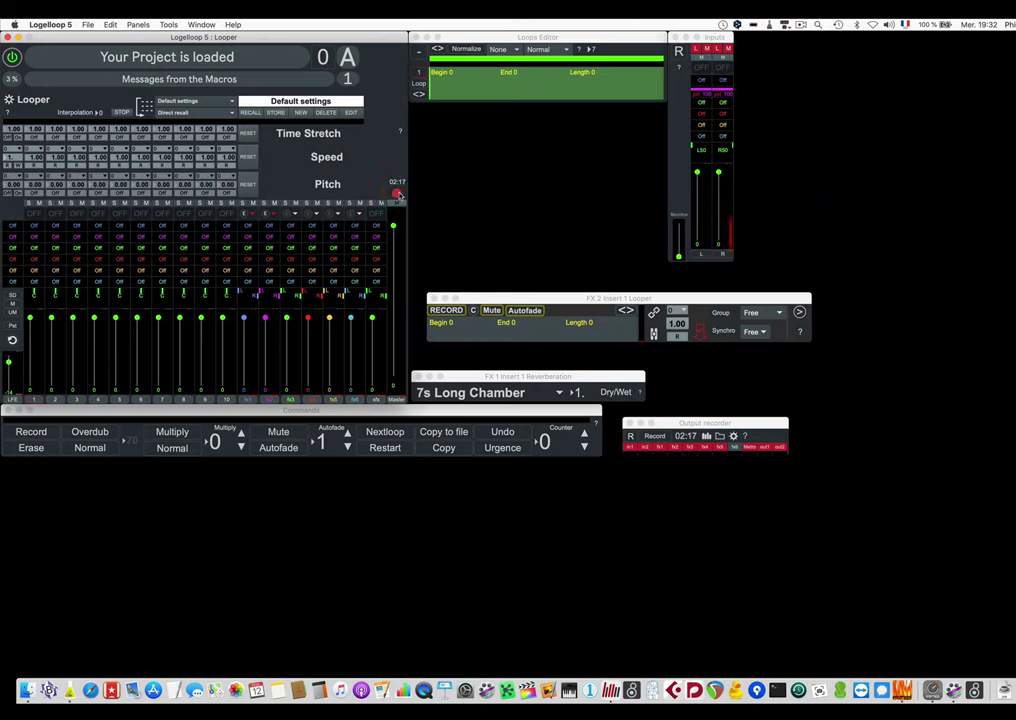
{"action": "left_click", "coordinate": [497, 189]}
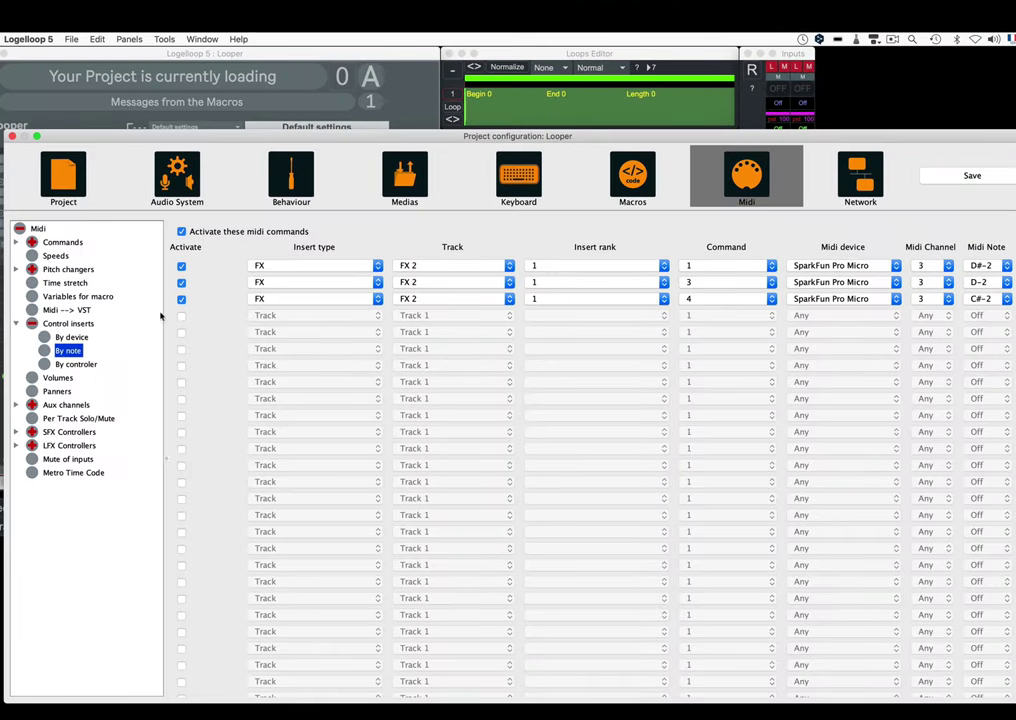
- Activate the MIDI control of inserts by device, with the first command assigned to insert type FX, track FX 2, insert rank 1
{"action": "left_click", "coordinate": [88, 338]}
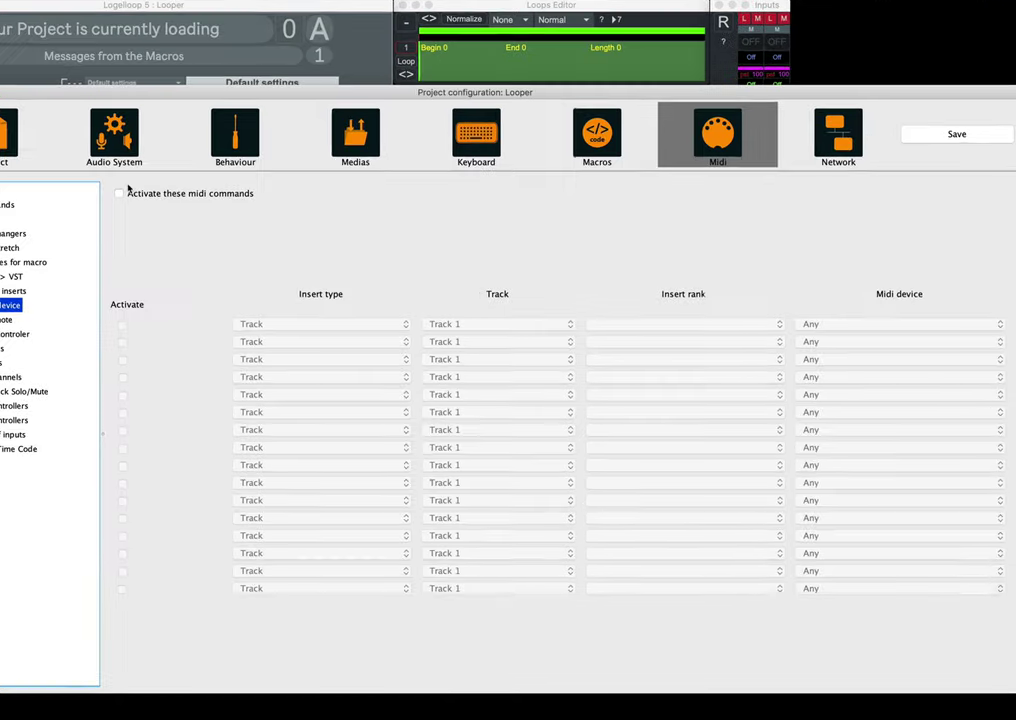
{"action": "left_click", "coordinate": [181, 231]}
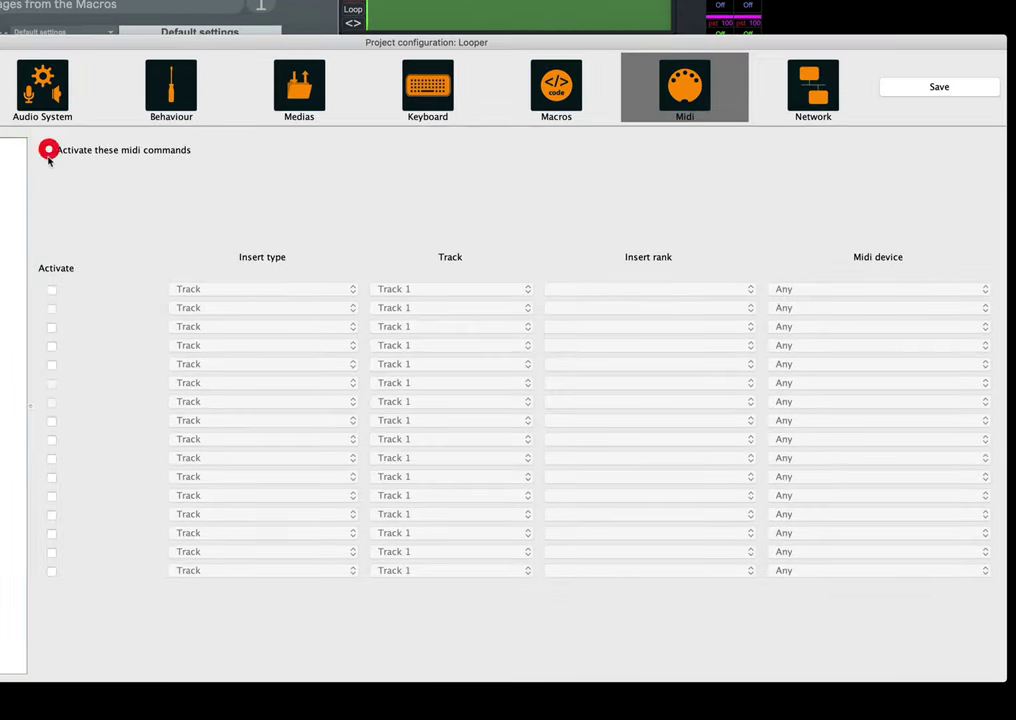
{"action": "left_click", "coordinate": [185, 355]}
{"action": "left_click", "coordinate": [208, 288]}
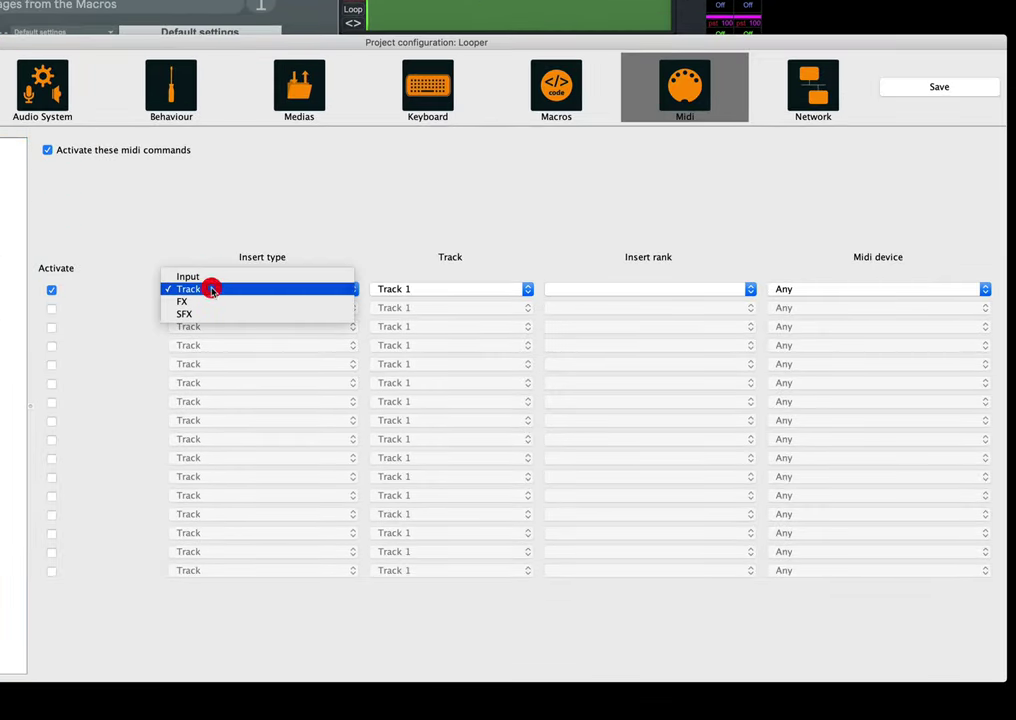
{"action": "left_click", "coordinate": [208, 300]}
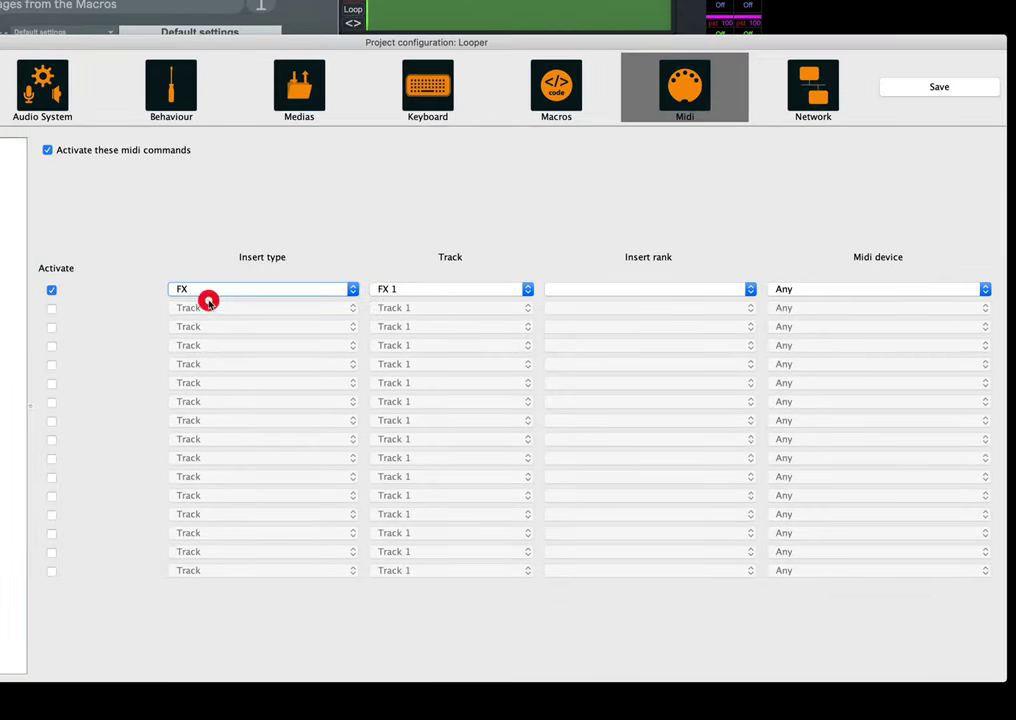
{"action": "left_click", "coordinate": [404, 289]}
{"action": "left_click", "coordinate": [402, 302]}
{"action": "left_click", "coordinate": [571, 290]}
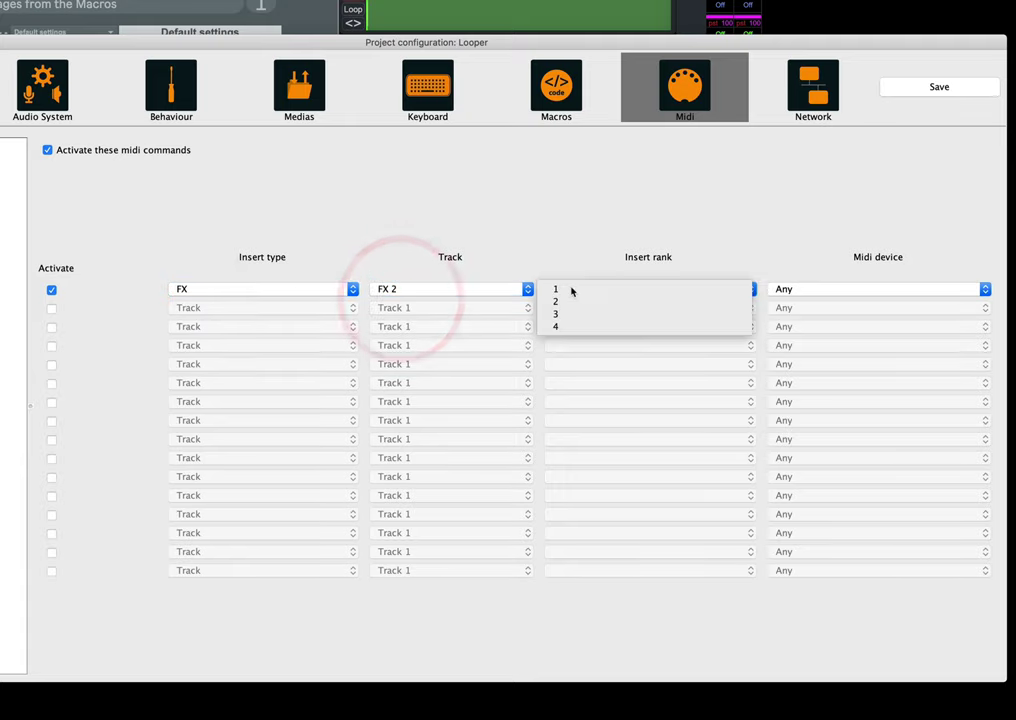
{"action": "left_click", "coordinate": [556, 290]}
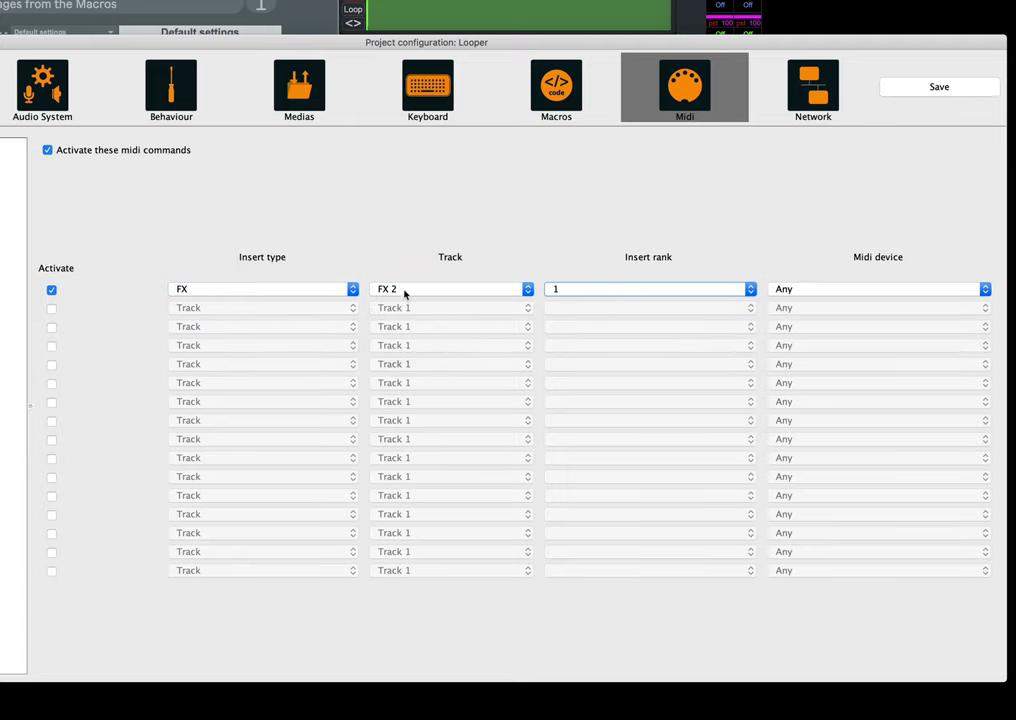
- Set the MIDI device of the by-device insert command to Arturia MiniLab mkII and save the project configuration
{"action": "left_click", "coordinate": [832, 289]}
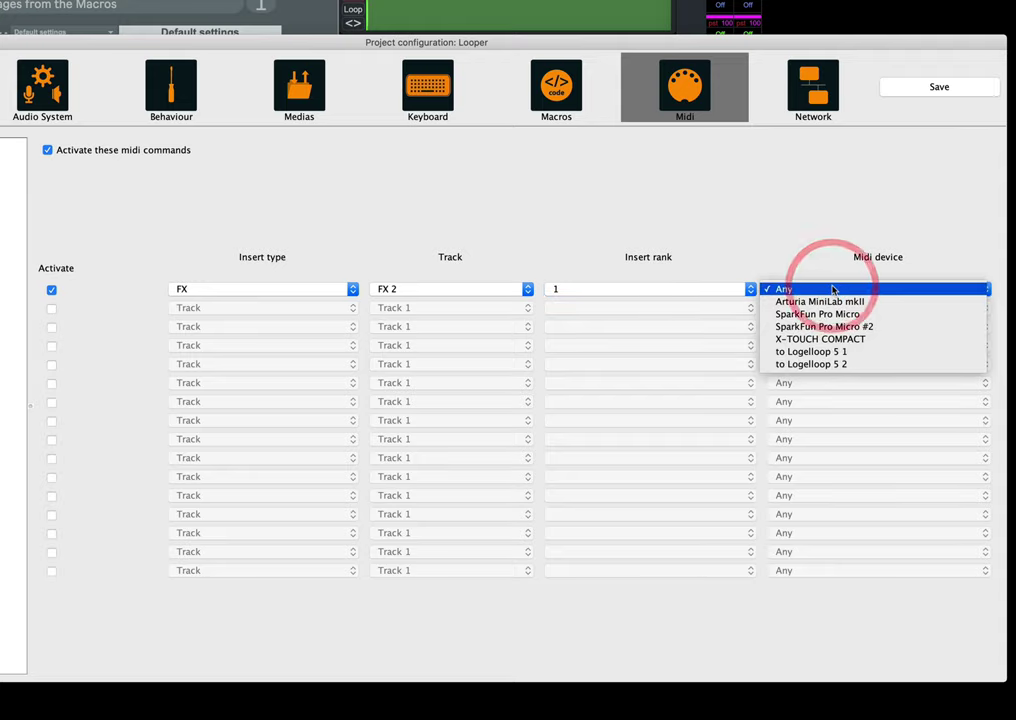
{"action": "left_click", "coordinate": [835, 302]}
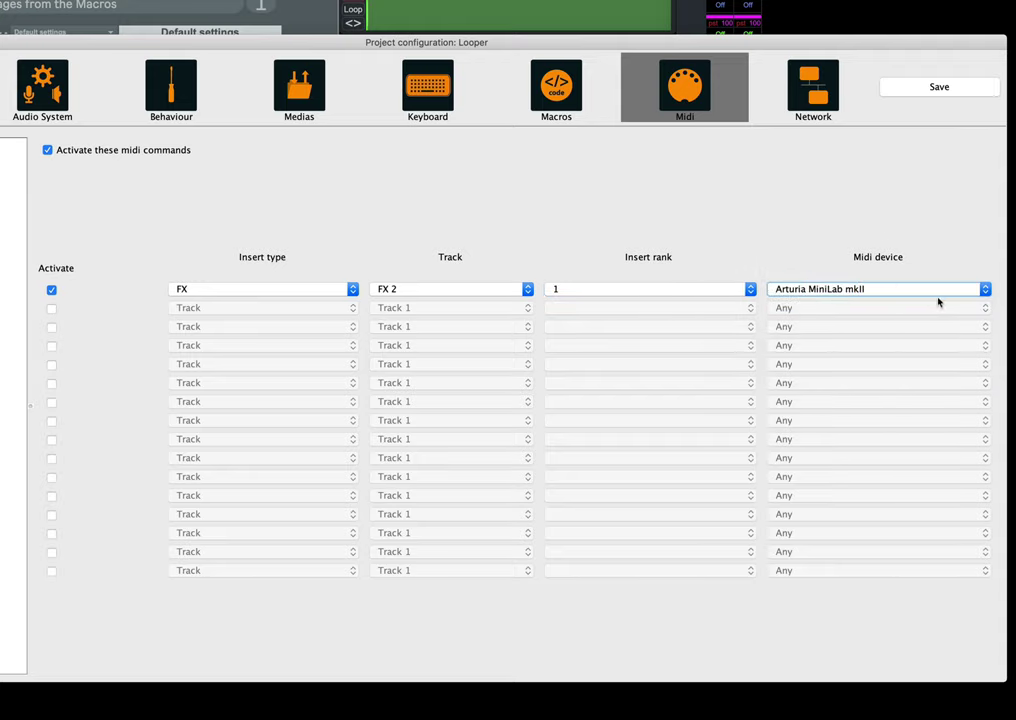
{"action": "left_click", "coordinate": [938, 85]}
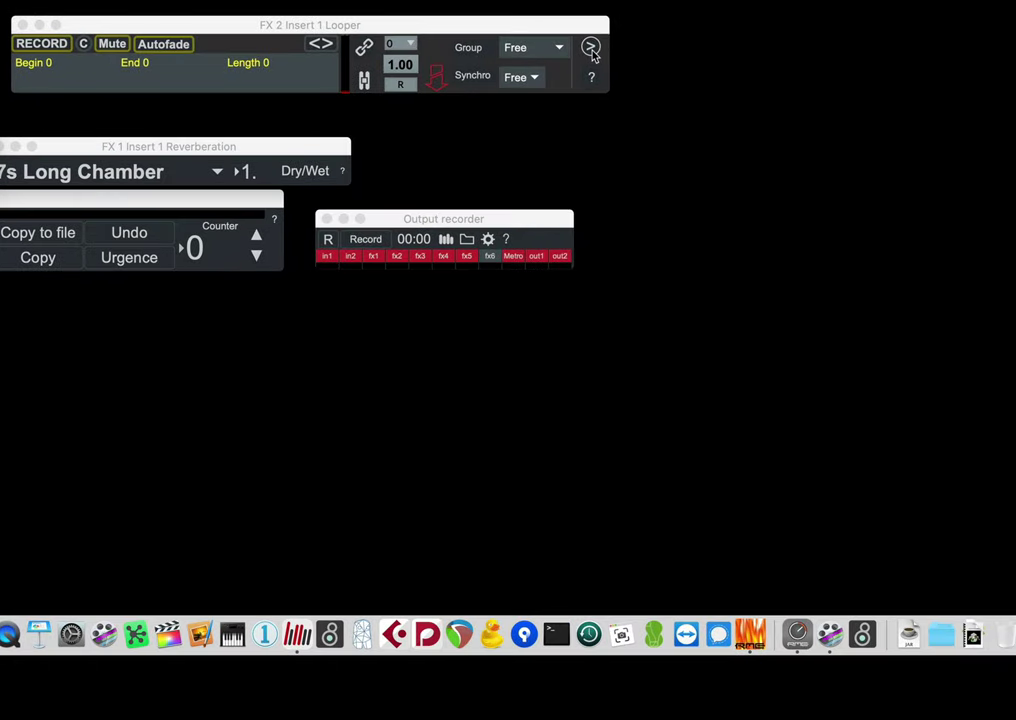
- Examine the FX 2 Looper's extended settings for the speed MIDI scales, waveform zoom and latency compensation, and hide them again
{"action": "left_click", "coordinate": [590, 48]}
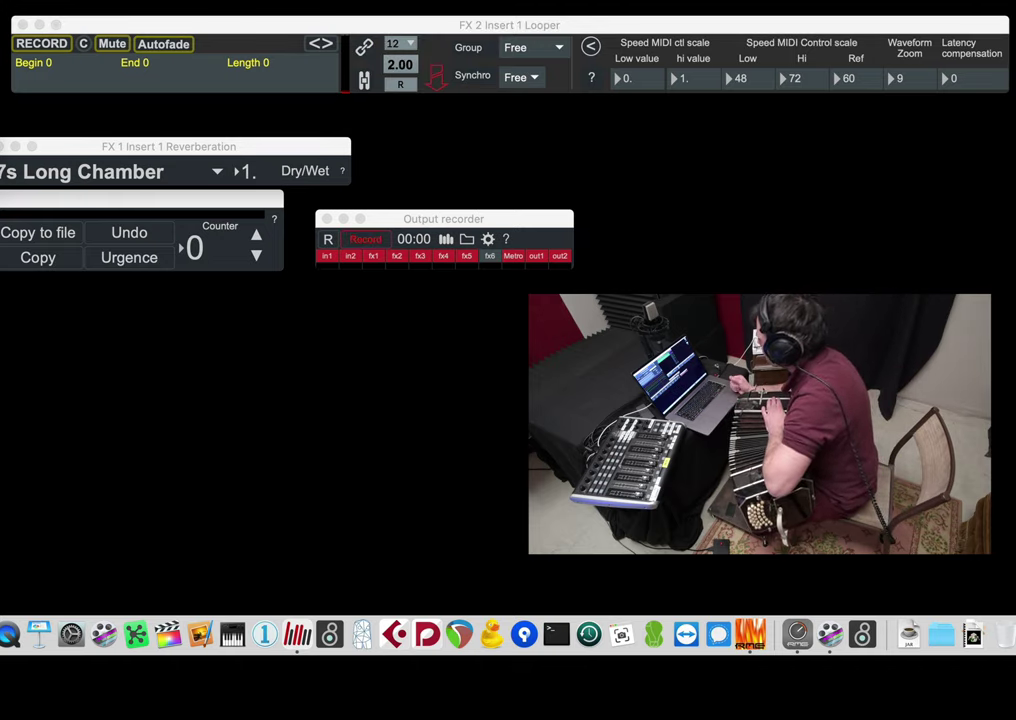
{"action": "left_click", "coordinate": [588, 47]}
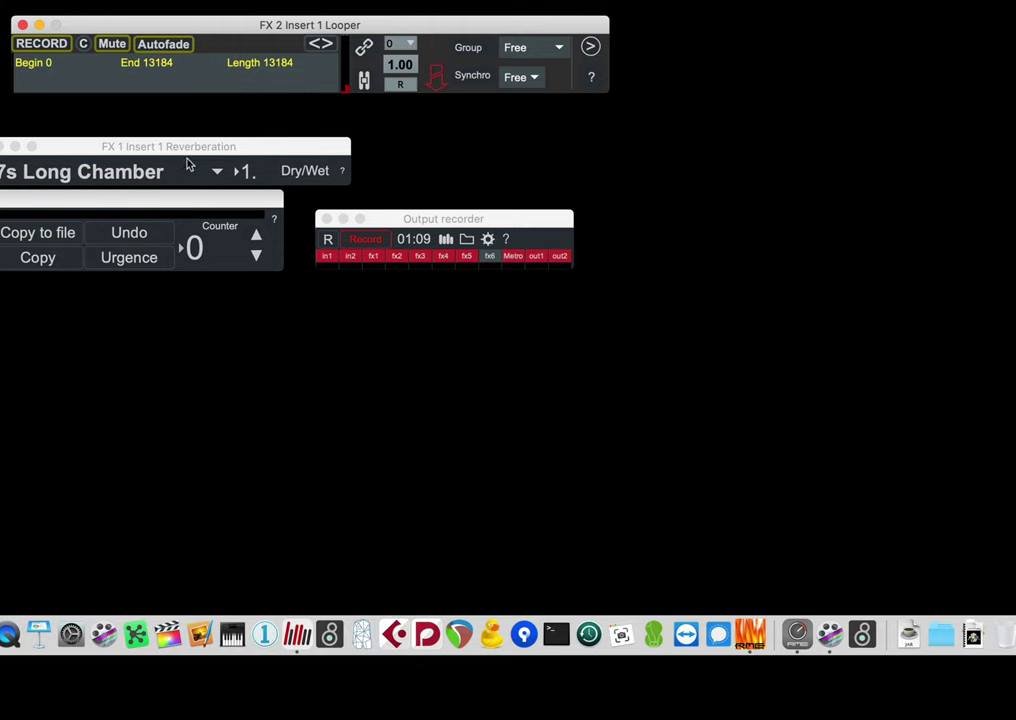
- Rearrange the Reverberation, Inputs and FX 2 Looper windows, placing the Looper directly below the Loops Editor
{"action": "left_click_drag", "start_coordinate": [202, 147], "coordinate": [222, 412]}
{"action": "left_click_drag", "start_coordinate": [370, 30], "coordinate": [372, 0]}
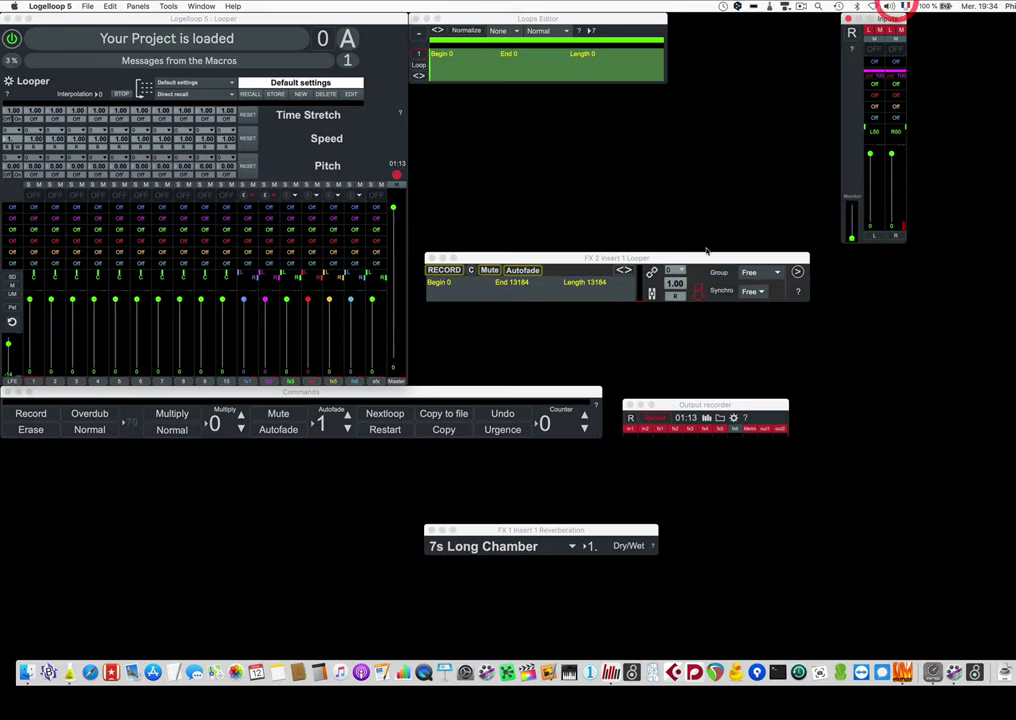
{"action": "left_click_drag", "start_coordinate": [708, 258], "coordinate": [706, 101]}
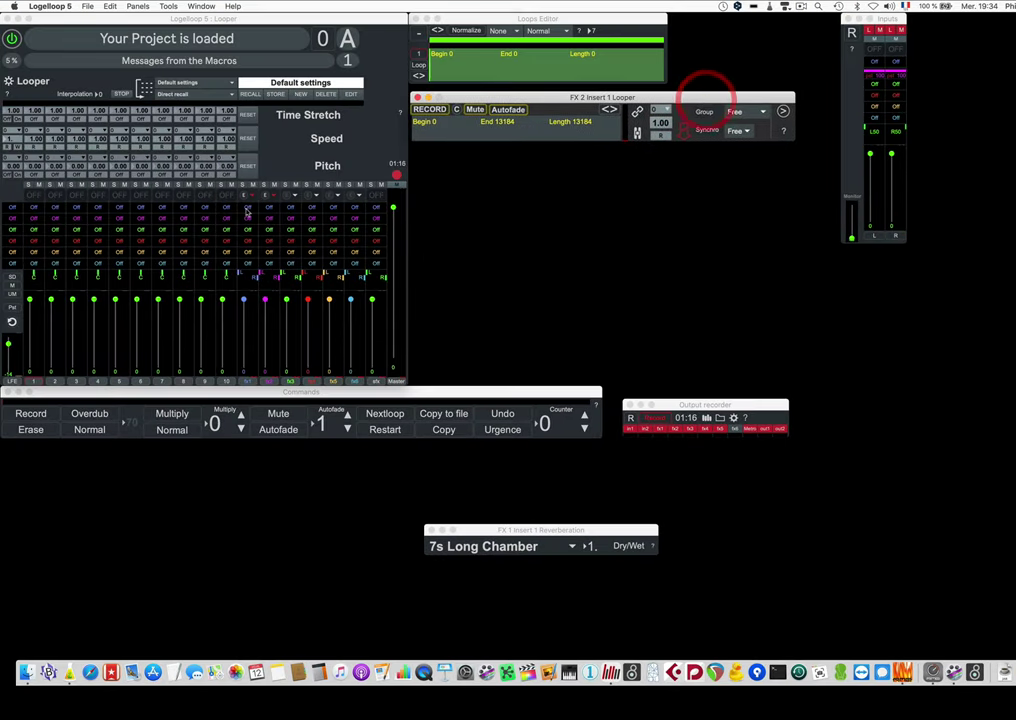
- Load a Looper insert on FX 3 and place its window directly below the FX 2 Looper
{"action": "left_click", "coordinate": [295, 197]}
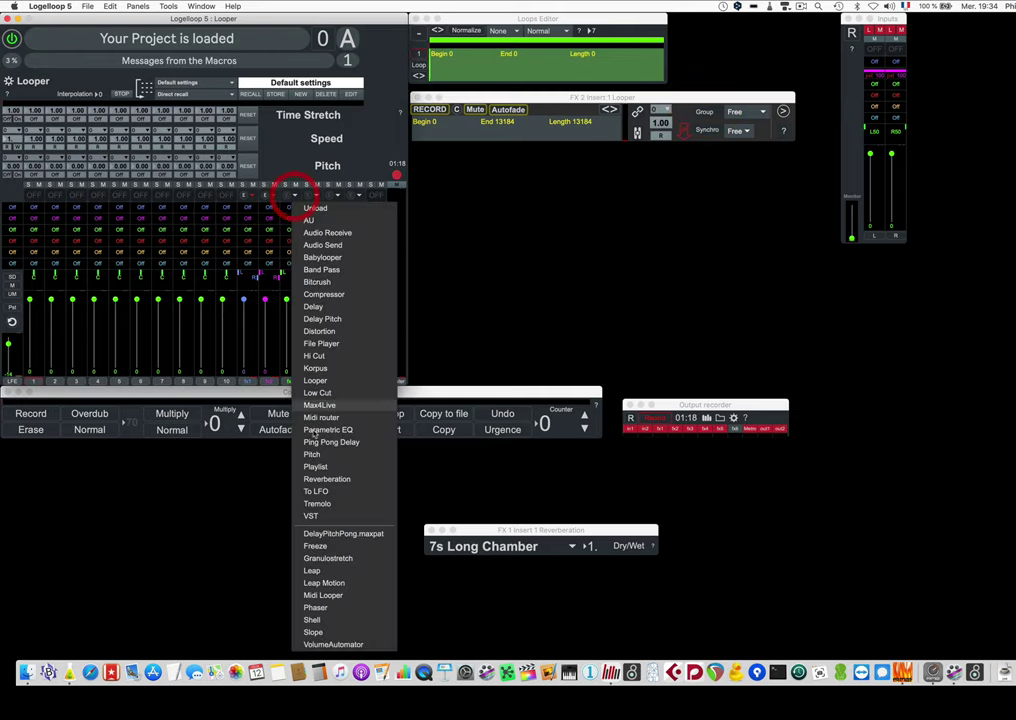
{"action": "left_click", "coordinate": [318, 383]}
{"action": "left_click", "coordinate": [319, 379]}
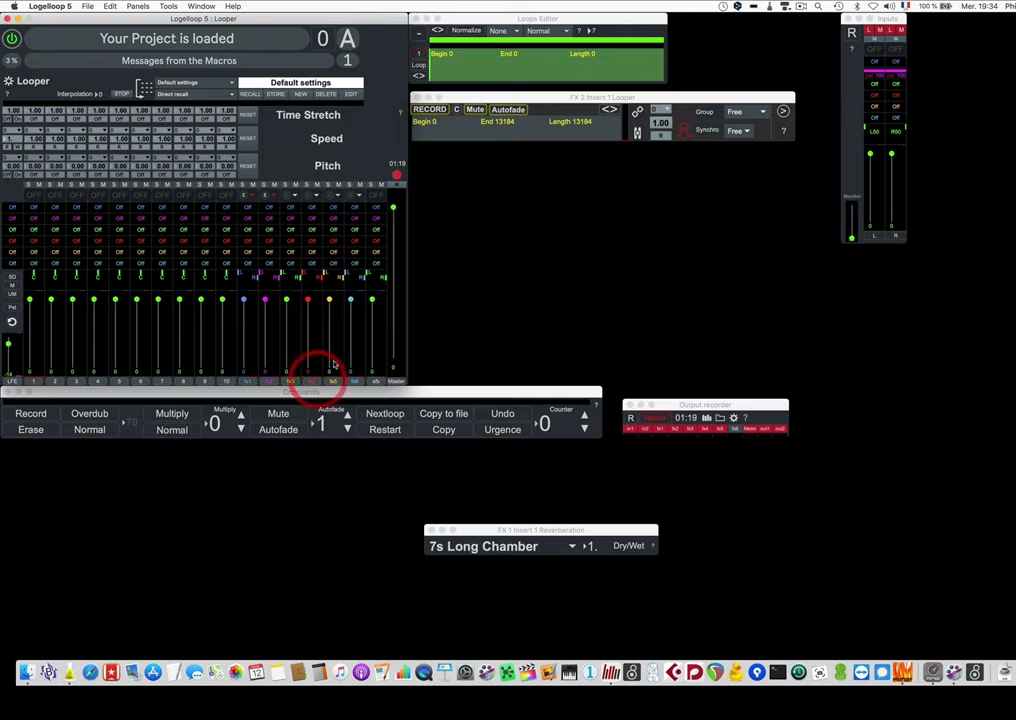
{"action": "left_click_drag", "start_coordinate": [318, 156], "coordinate": [568, 148]}
- Set the FX 3 sends of both inputs to 100
{"action": "key", "text": "super+plus"}
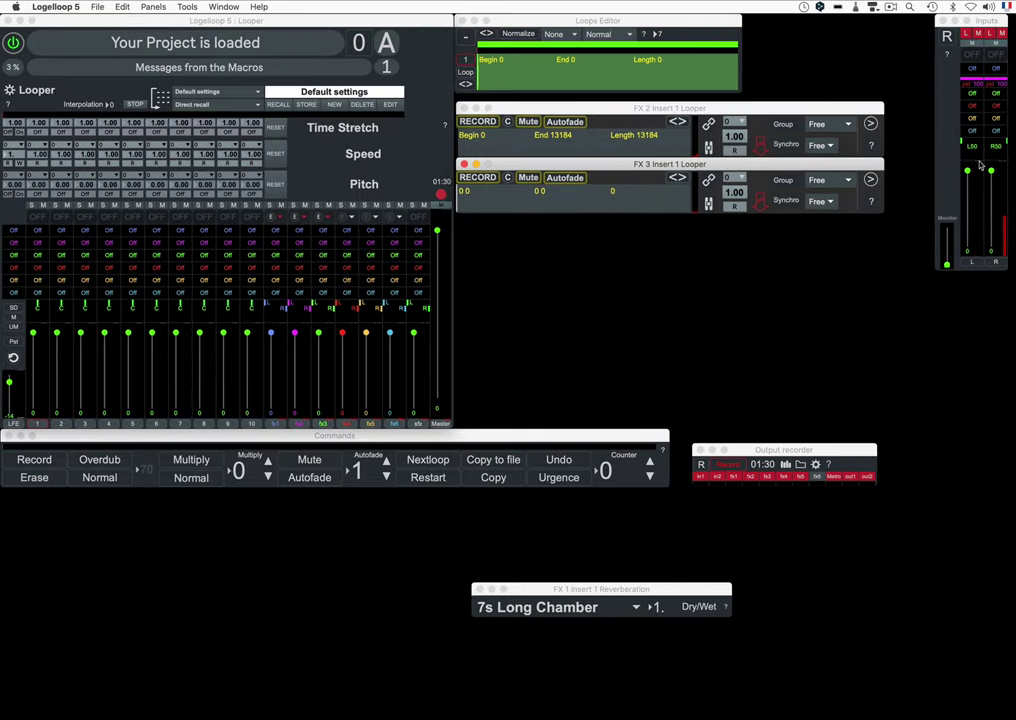
{"action": "left_click", "coordinate": [978, 100]}
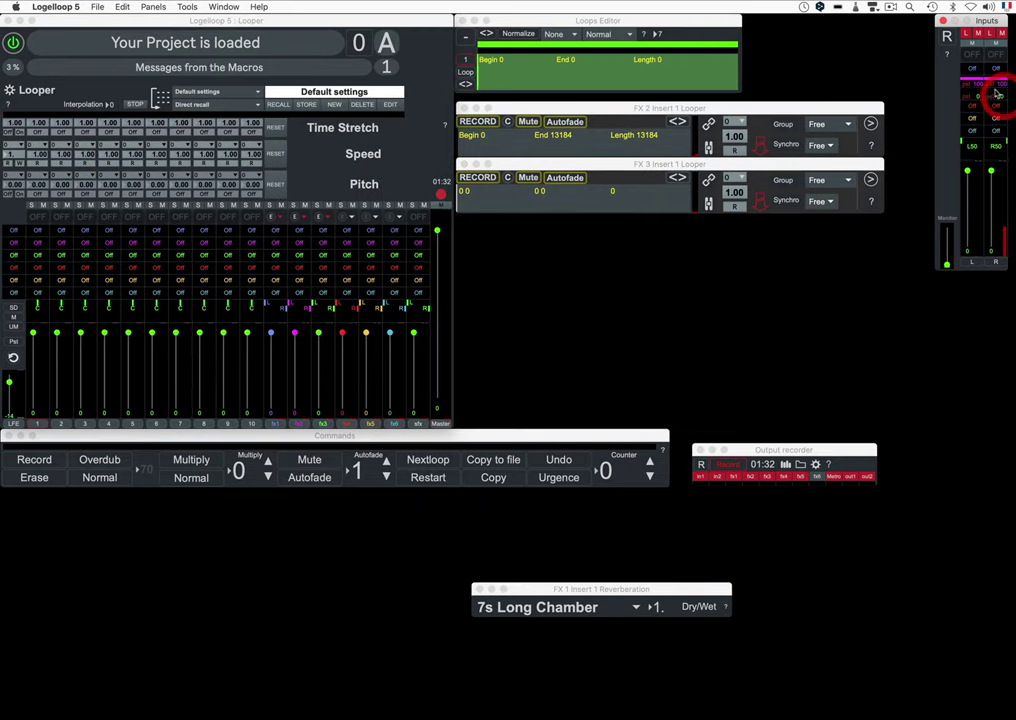
{"action": "left_click_drag", "start_coordinate": [997, 94], "coordinate": [982, 92]}
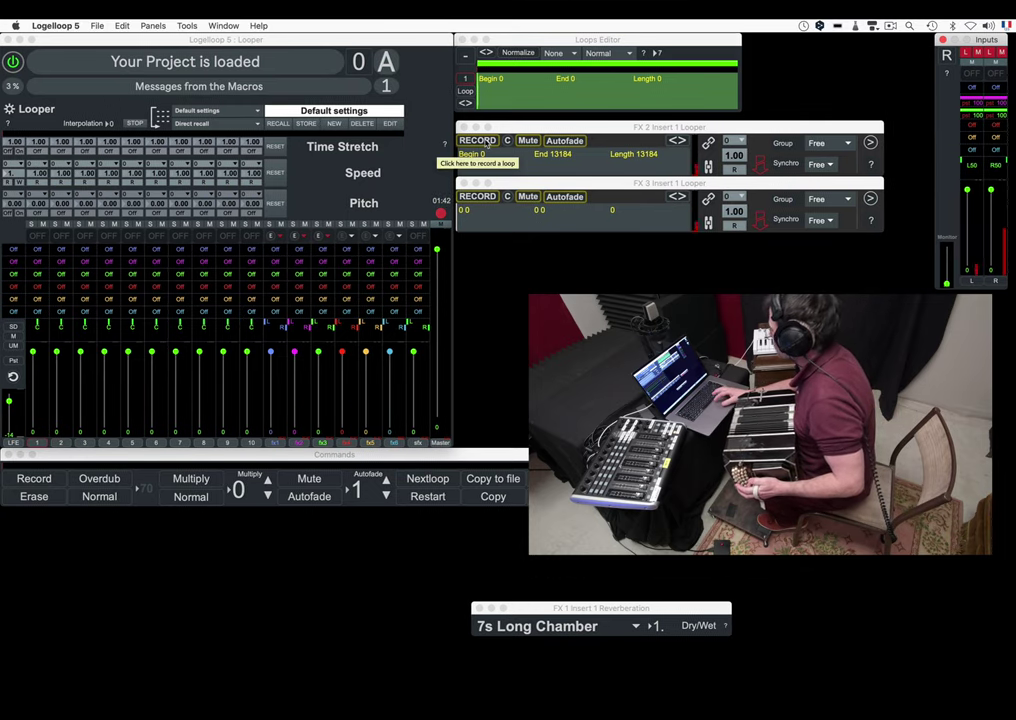
- Record an independent loop in the FX 2 Looper and another in the FX 3 Looper, and erase both
{"action": "left_click", "coordinate": [487, 142]}
{"action": "left_click", "coordinate": [487, 142]}
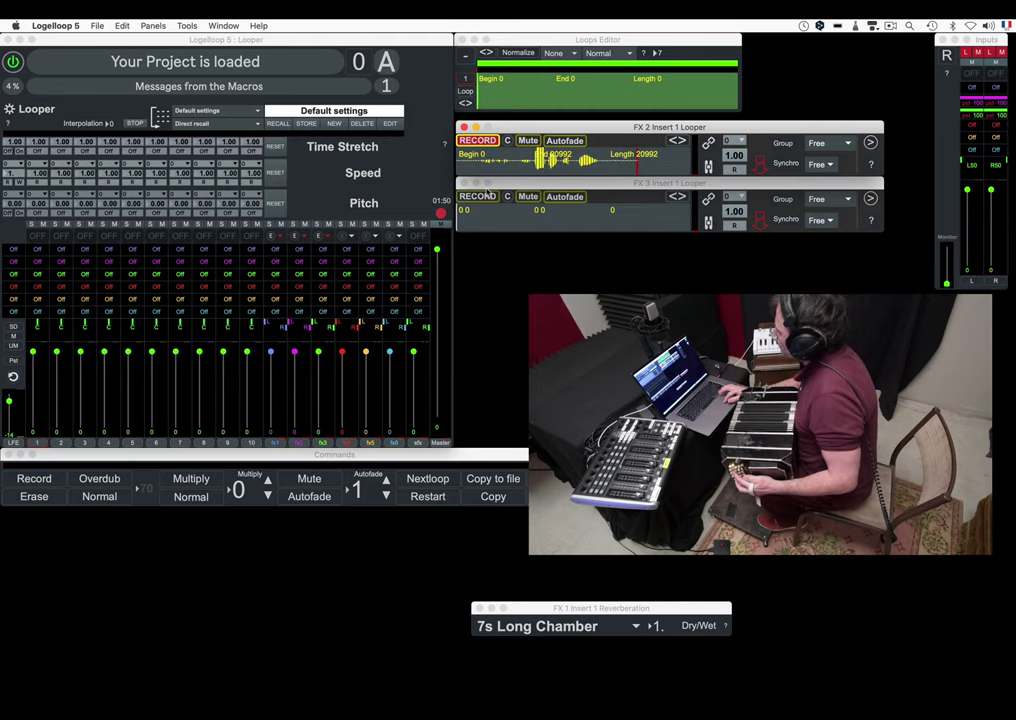
{"action": "left_click", "coordinate": [478, 197]}
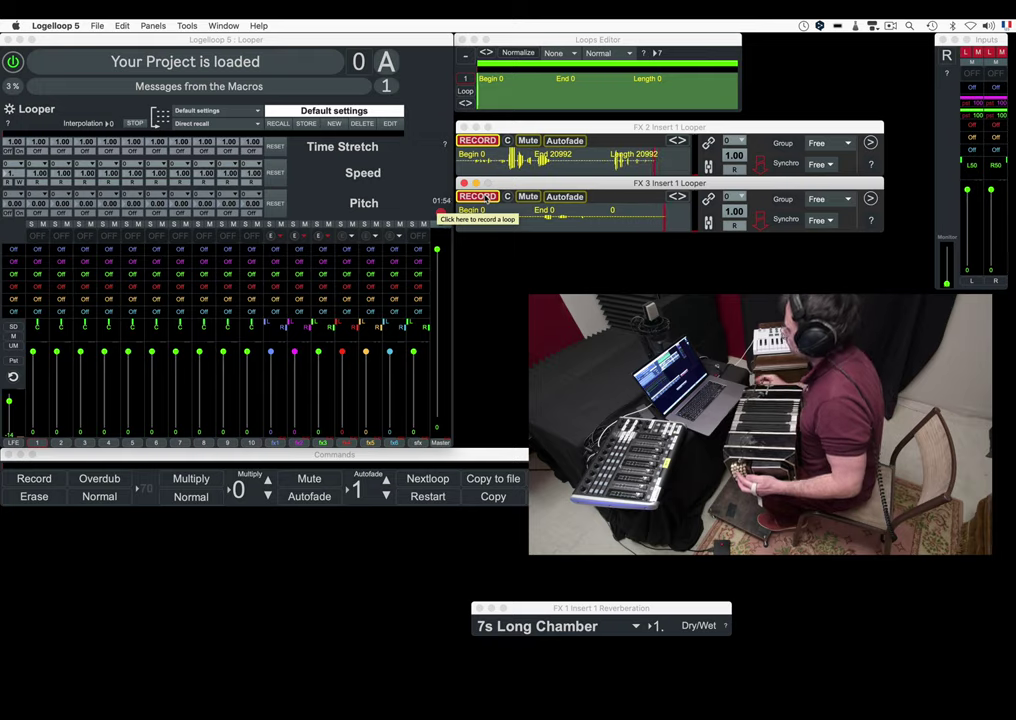
{"action": "left_click", "coordinate": [480, 141]}
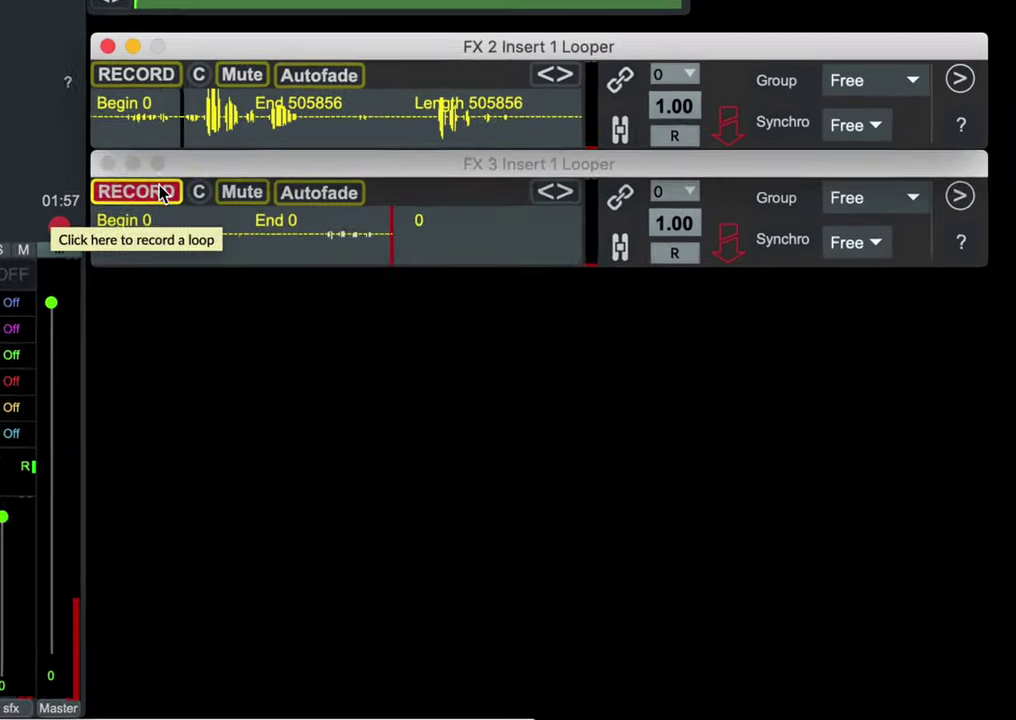
{"action": "left_click", "coordinate": [160, 193]}
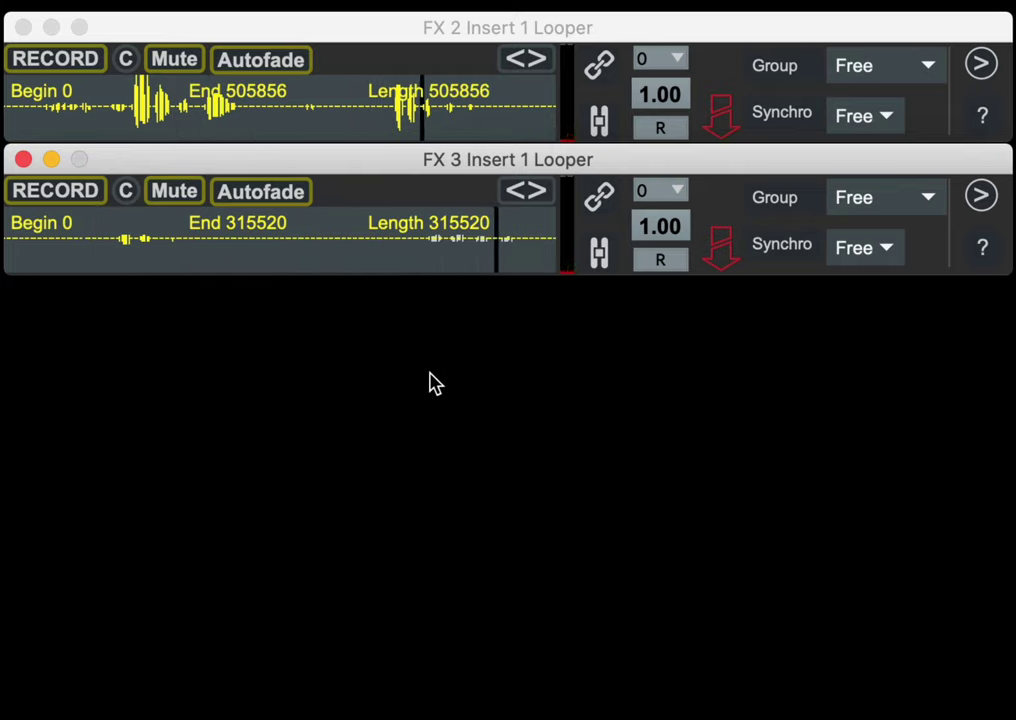
{"action": "left_click", "coordinate": [127, 193]}
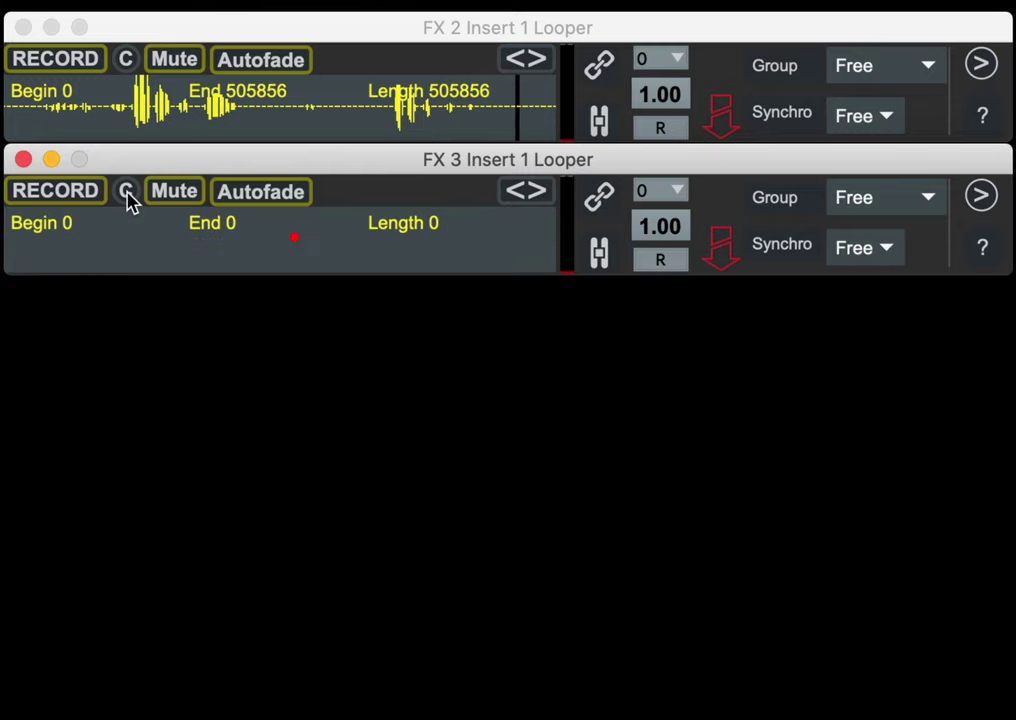
{"action": "left_click", "coordinate": [126, 62]}
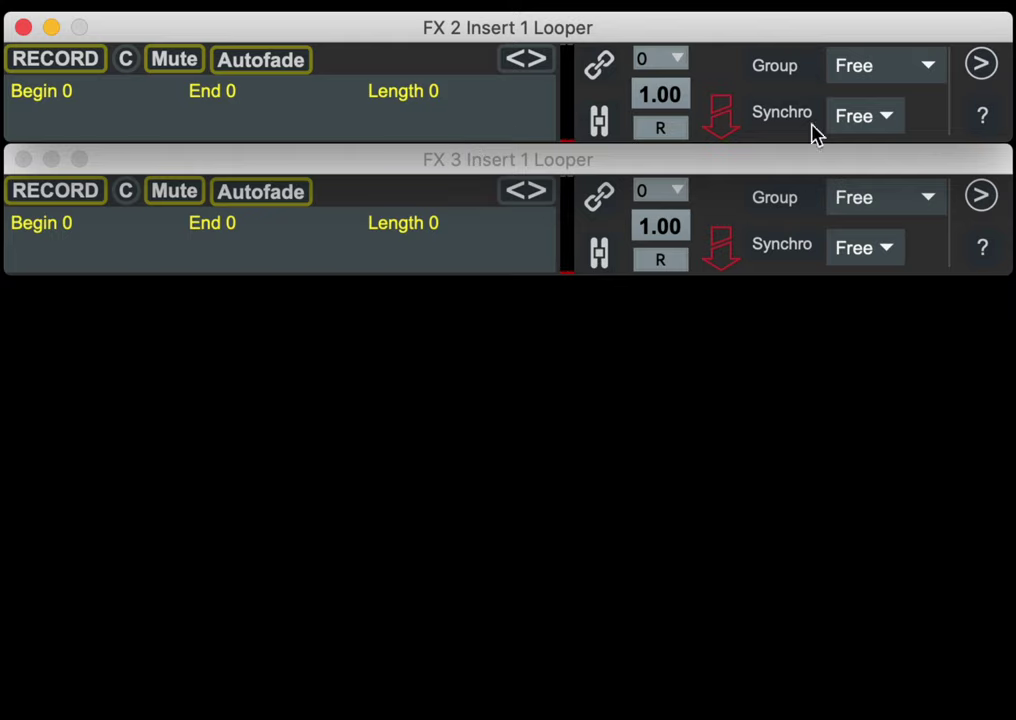
- Assign the FX 2 and FX 3 Loopers to group 1
{"action": "left_click", "coordinate": [868, 65]}
{"action": "left_click", "coordinate": [866, 112]}
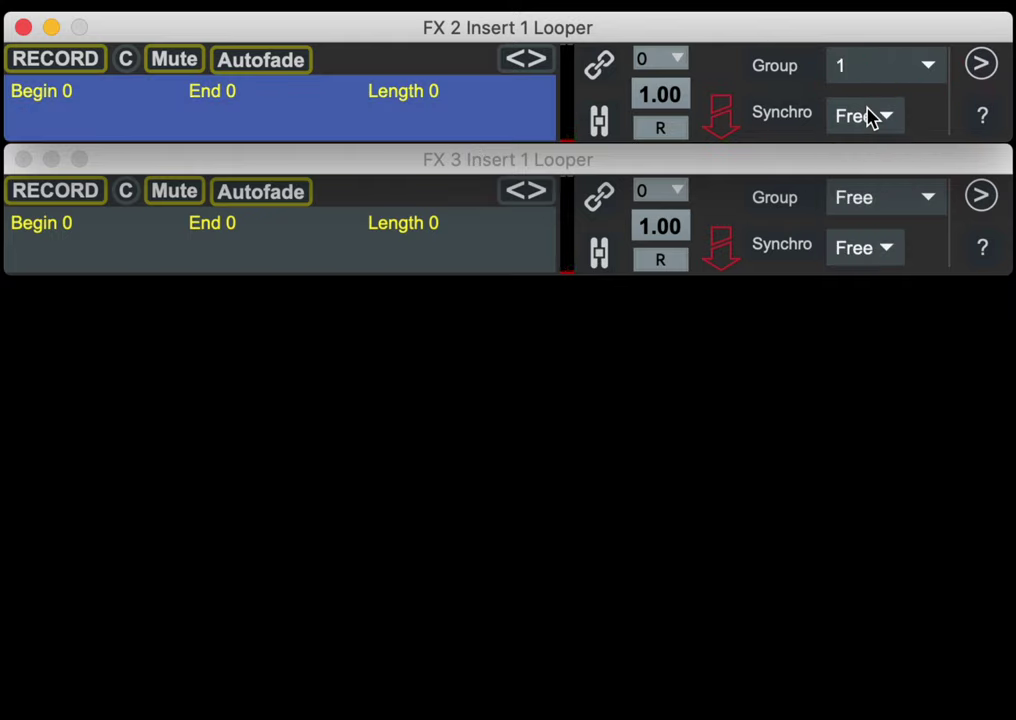
{"action": "left_click", "coordinate": [872, 203]}
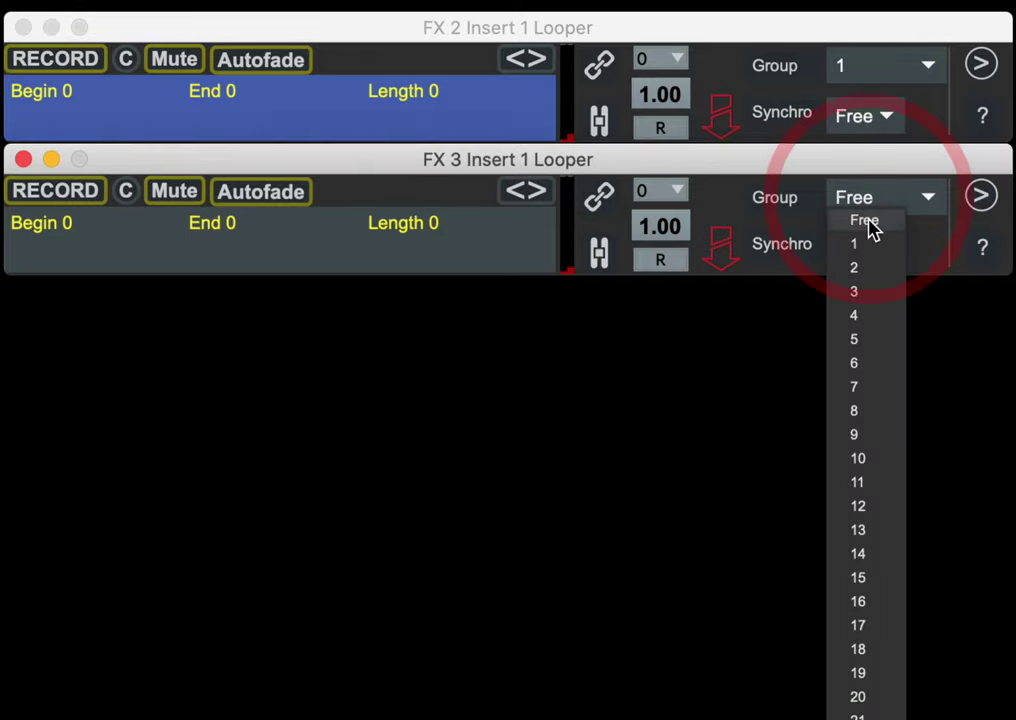
{"action": "left_click", "coordinate": [870, 245]}
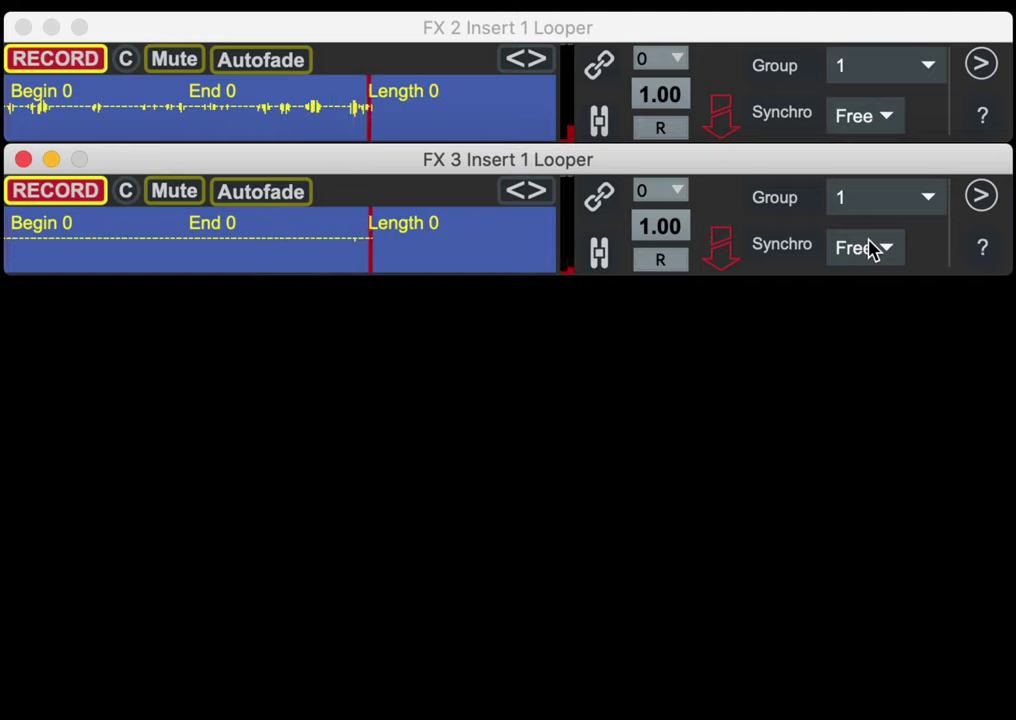
- Record simultaneous loops in the grouped FX 2 and FX 3 Loopers, re-record them shorter, and mute both
{"action": "left_click", "coordinate": [77, 200]}
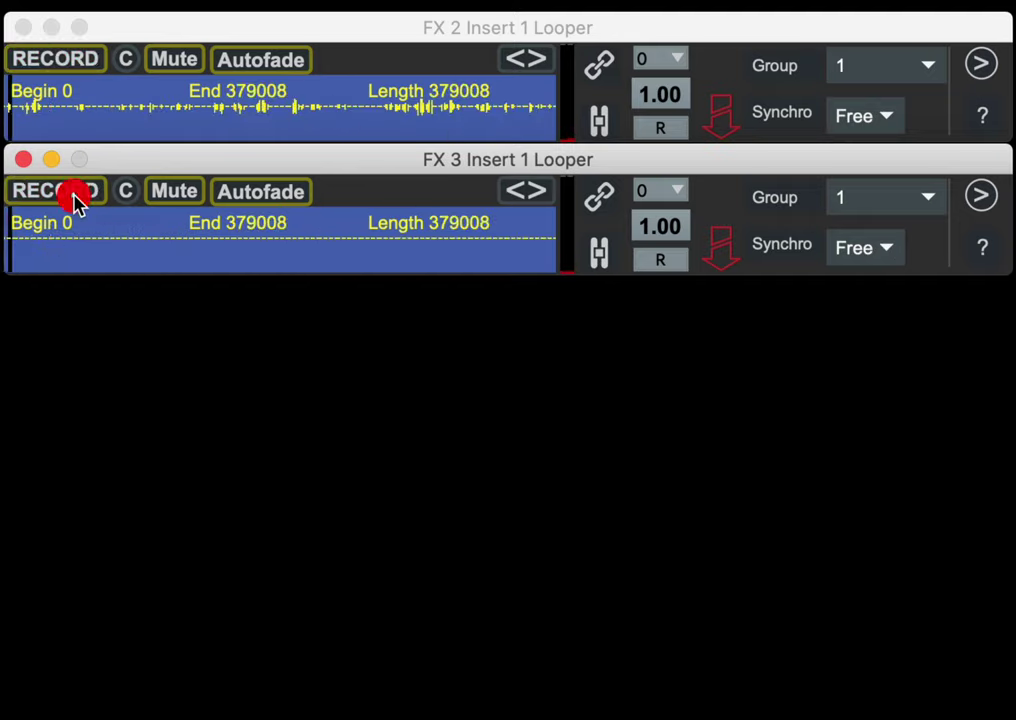
{"action": "left_click", "coordinate": [65, 58]}
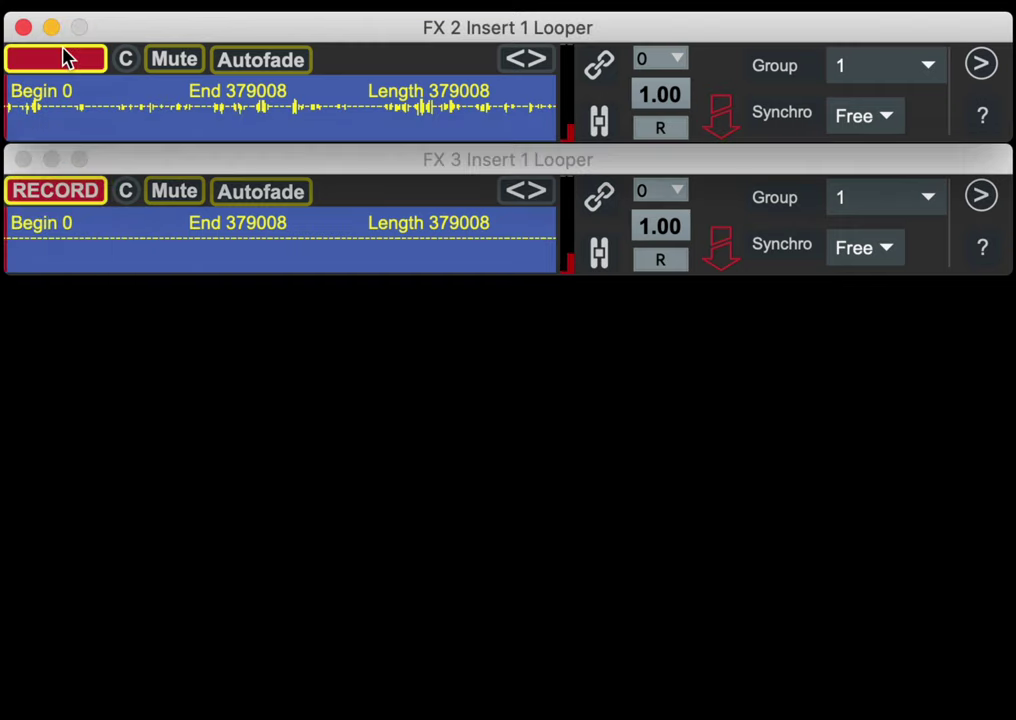
{"action": "left_click", "coordinate": [170, 197]}
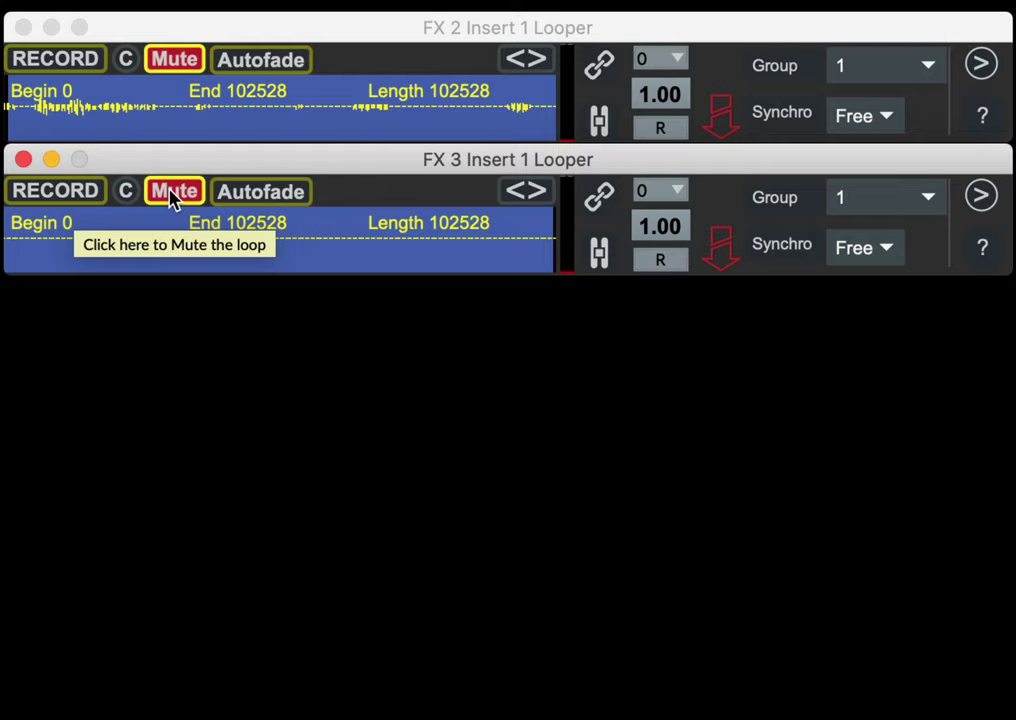
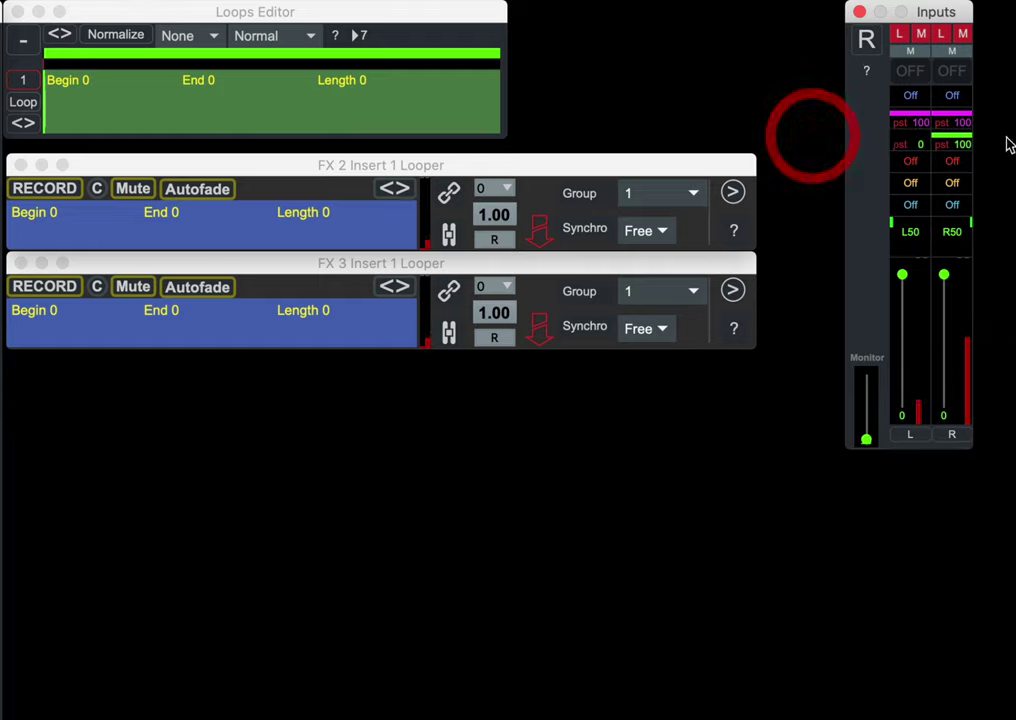
- Set the FX 2 send of the R input to 0 and centre the panning of both inputs
{"action": "left_click_drag", "start_coordinate": [971, 118], "coordinate": [832, 110]}
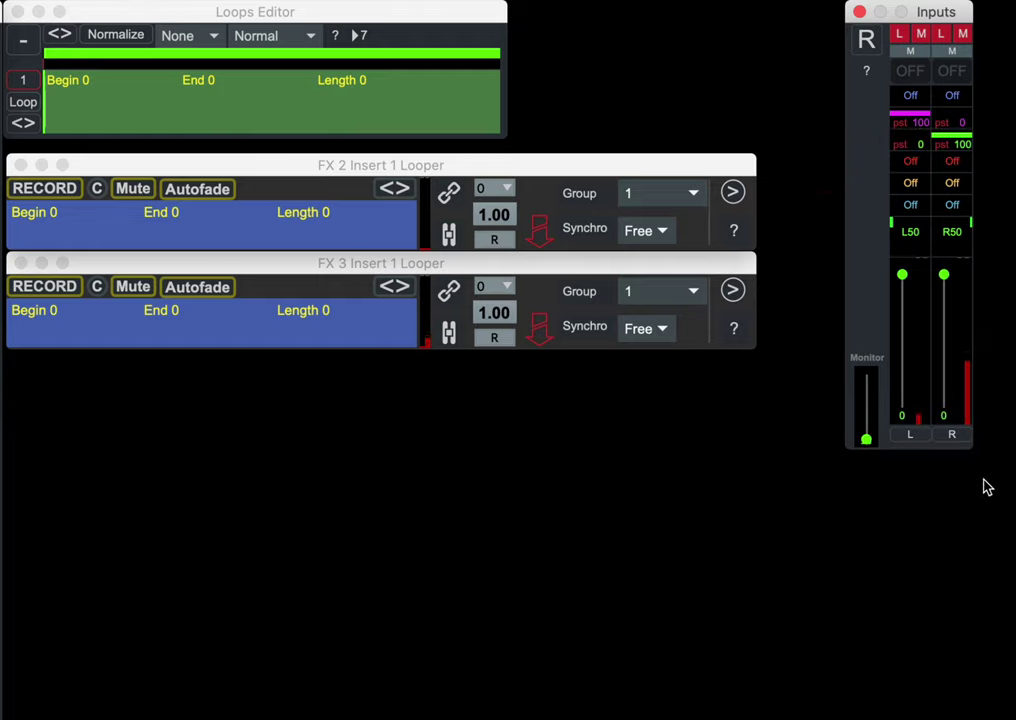
{"action": "left_click", "coordinate": [918, 228], "text": "alt"}
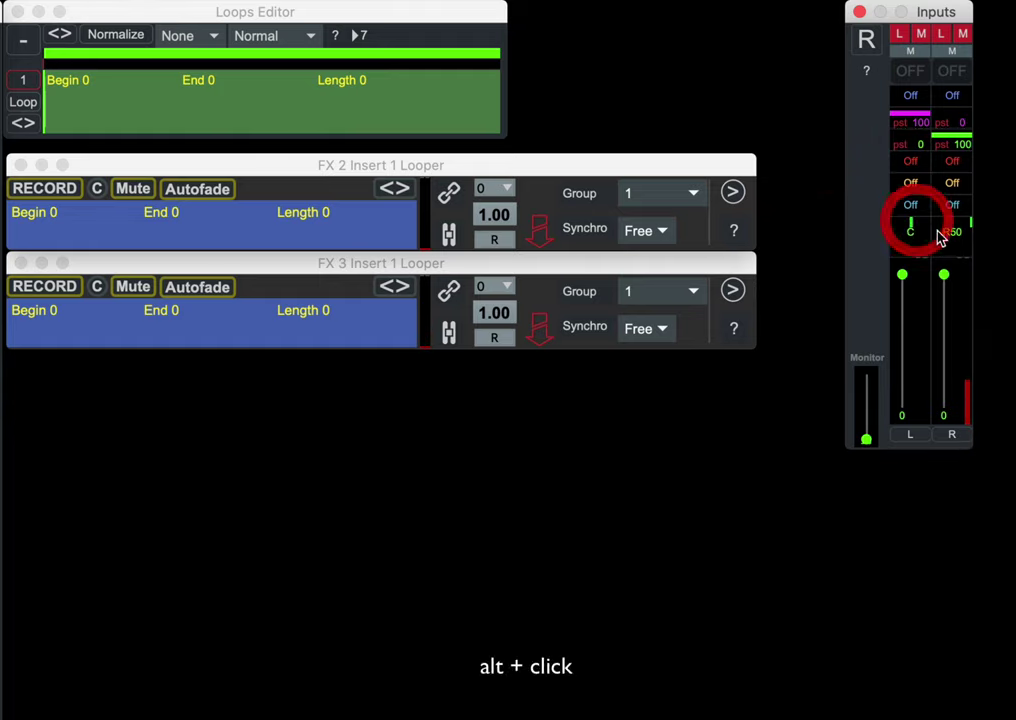
{"action": "left_click", "coordinate": [955, 228], "text": "alt"}
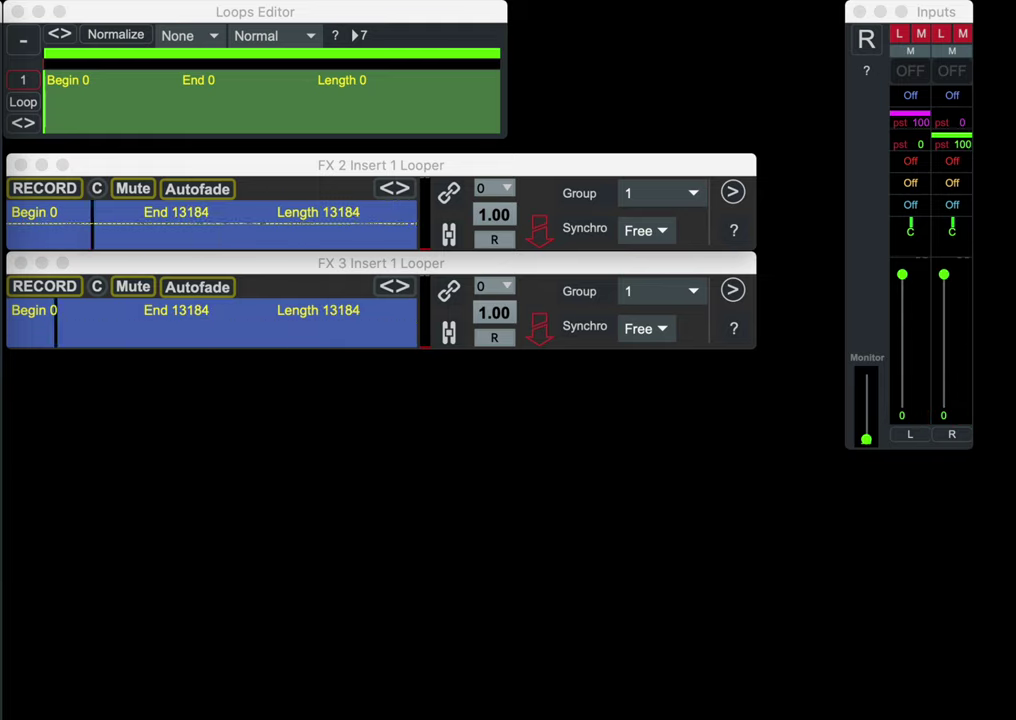
- Set the L input's FX 3 send to 100 and the FX 1 reverberation sends of channels fx2 to 18 and fx3 to 13
{"action": "left_click", "coordinate": [910, 140]}
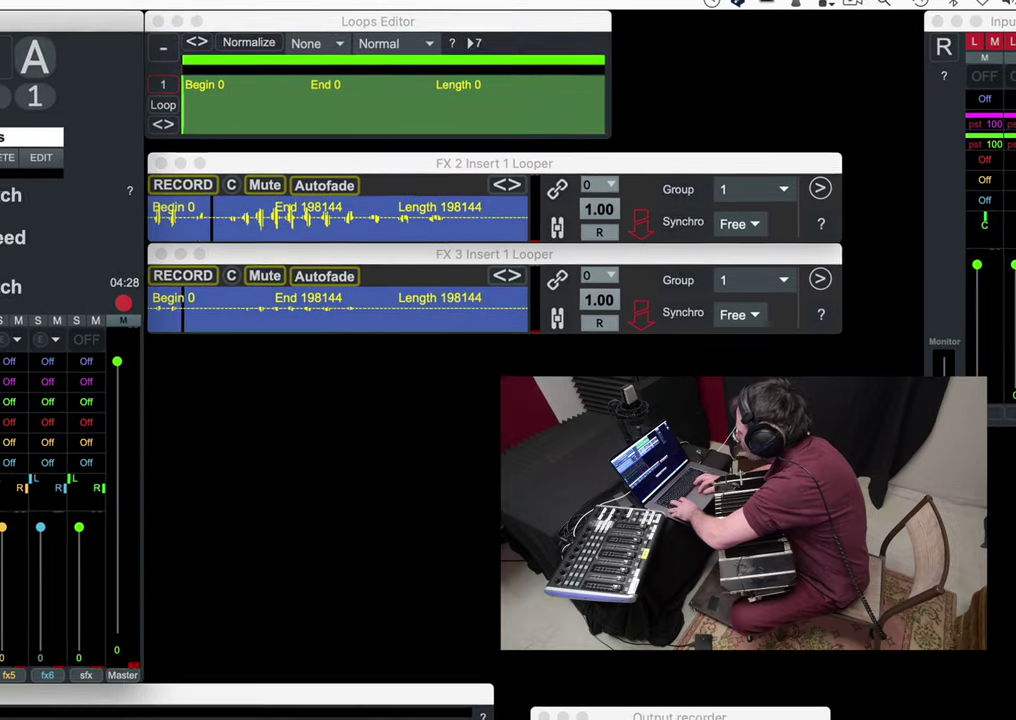
{"action": "left_click", "coordinate": [70, 345]}
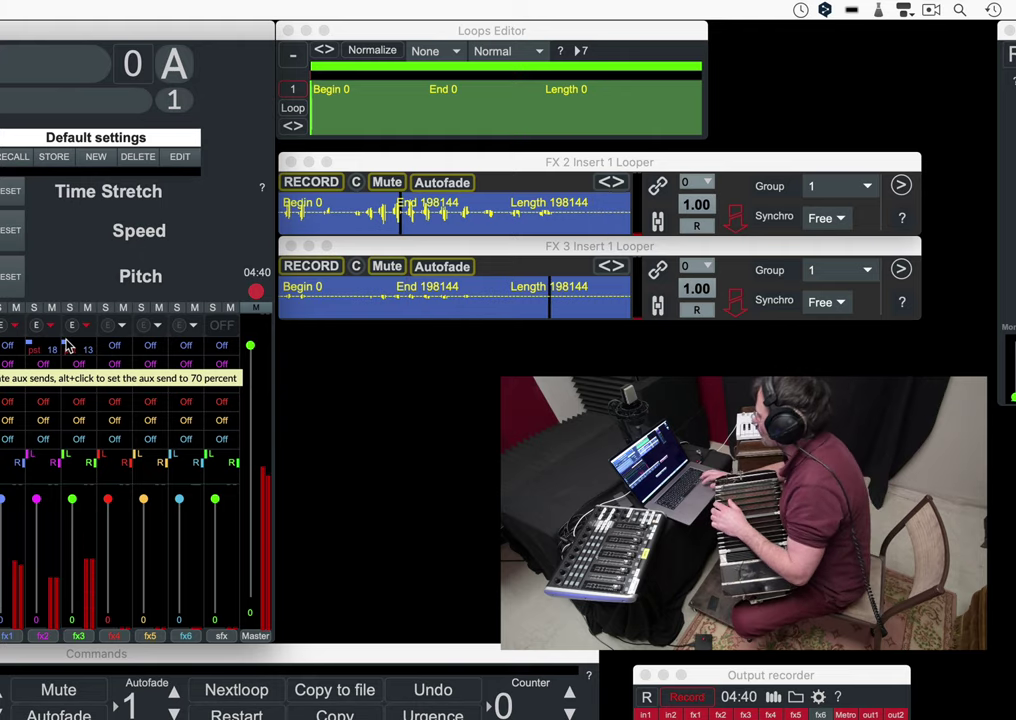
- Toggle the mute of the grouped FX 2 and FX 3 loops, and erase both loops
{"action": "left_click", "coordinate": [388, 182]}
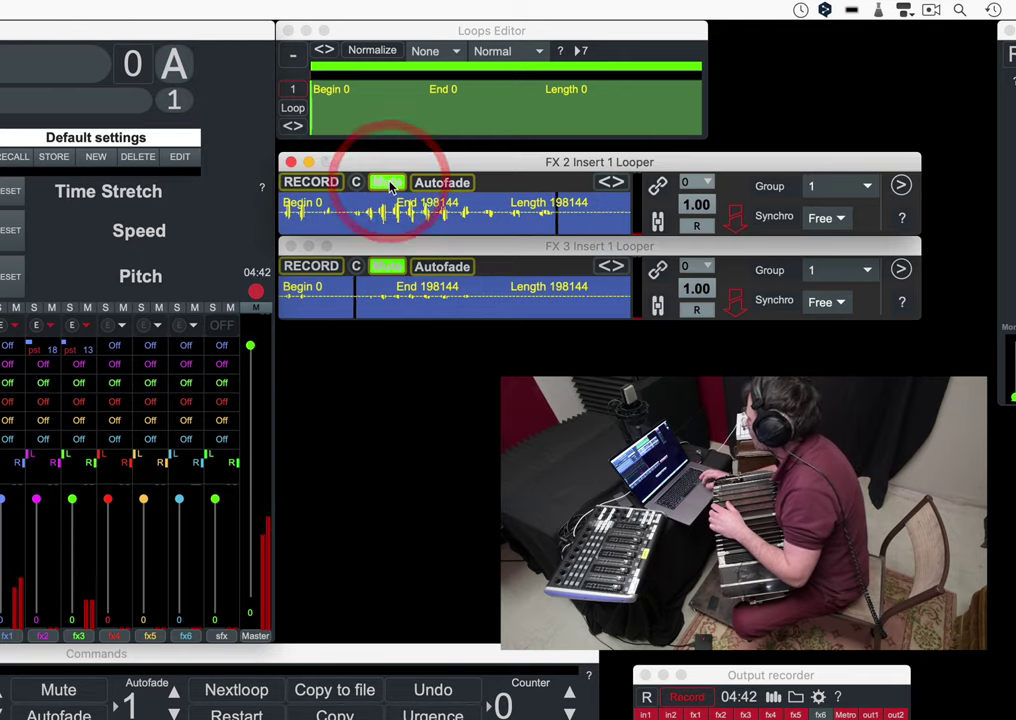
{"action": "left_click", "coordinate": [390, 183]}
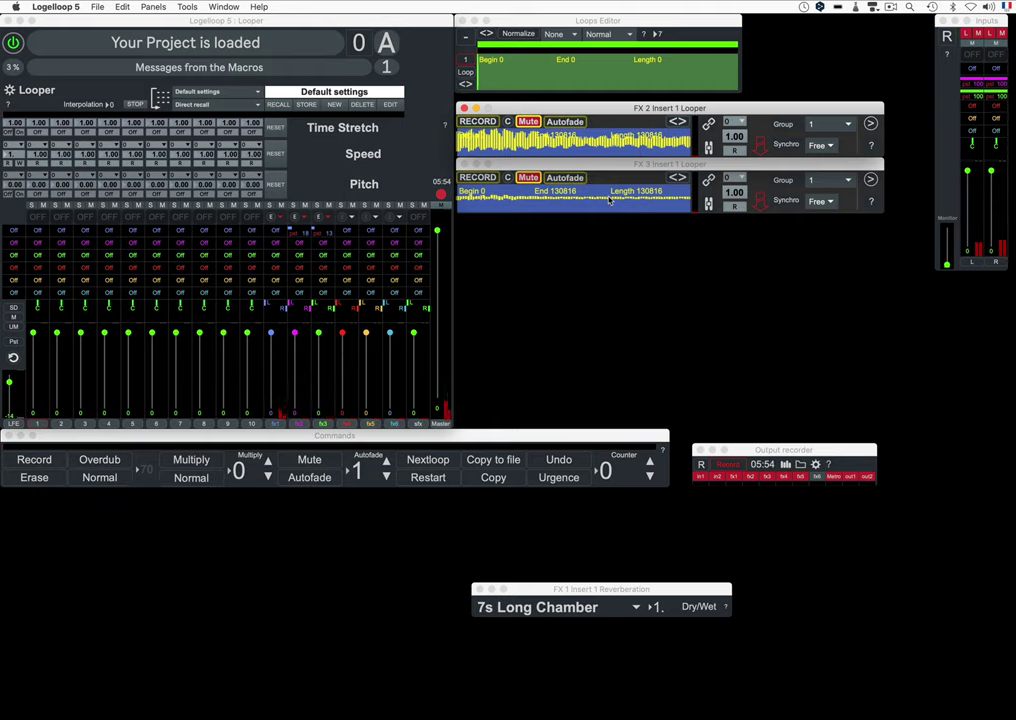
{"action": "left_click", "coordinate": [508, 121]}
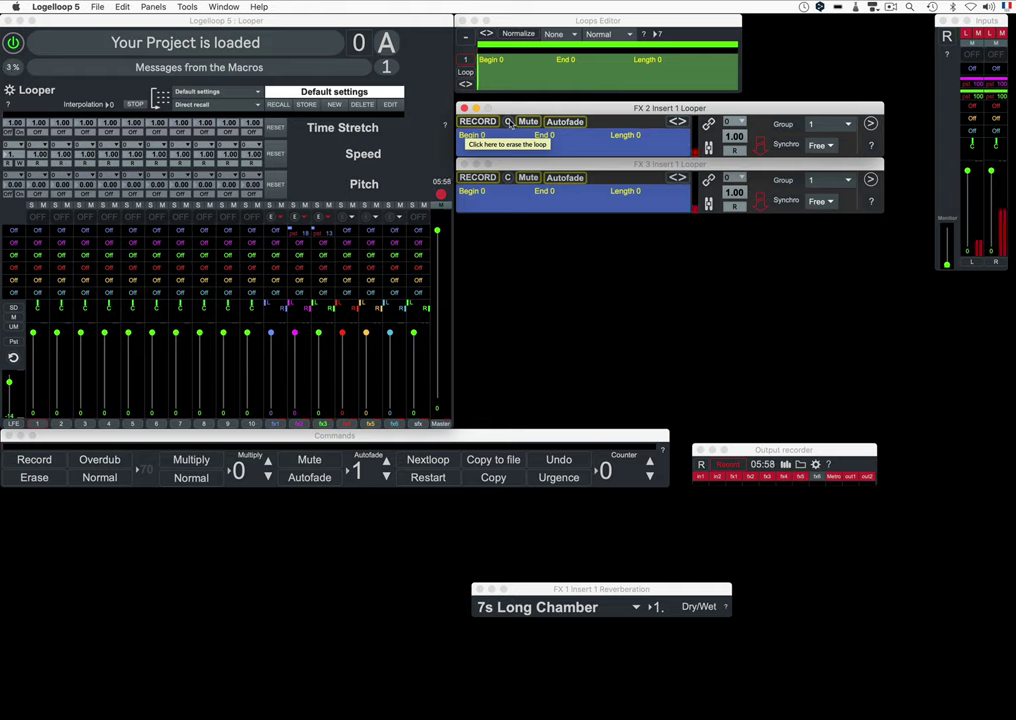
- Load Looper inserts on FX 4 and FX 5 and stack their windows directly below the FX 3 Looper
{"action": "left_click", "coordinate": [349, 217]}
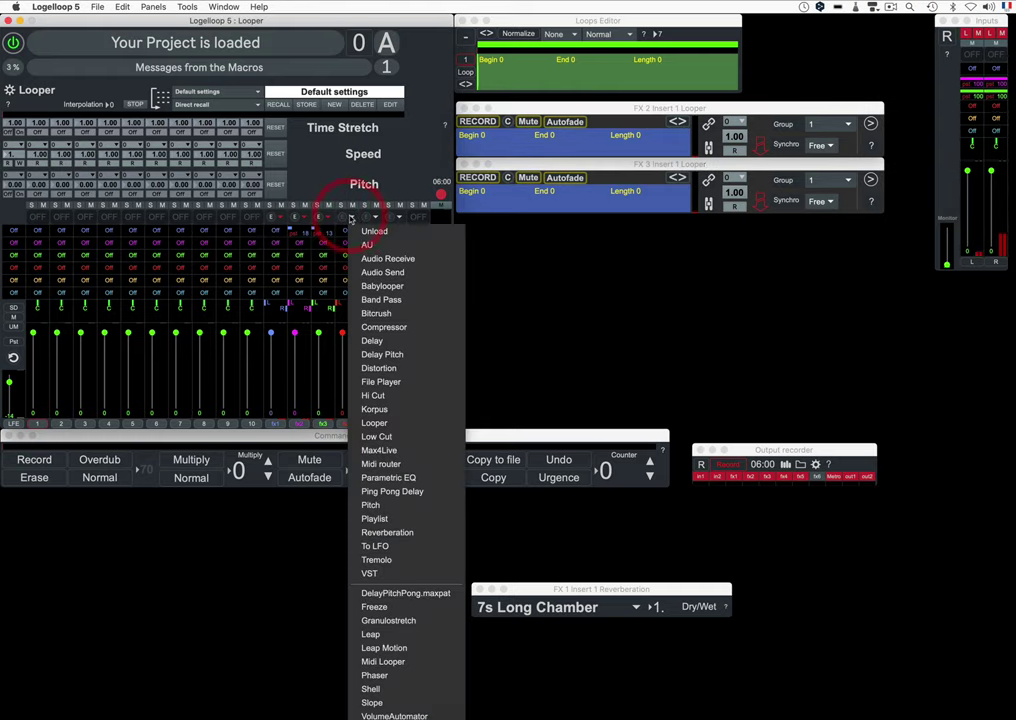
{"action": "left_click", "coordinate": [372, 425]}
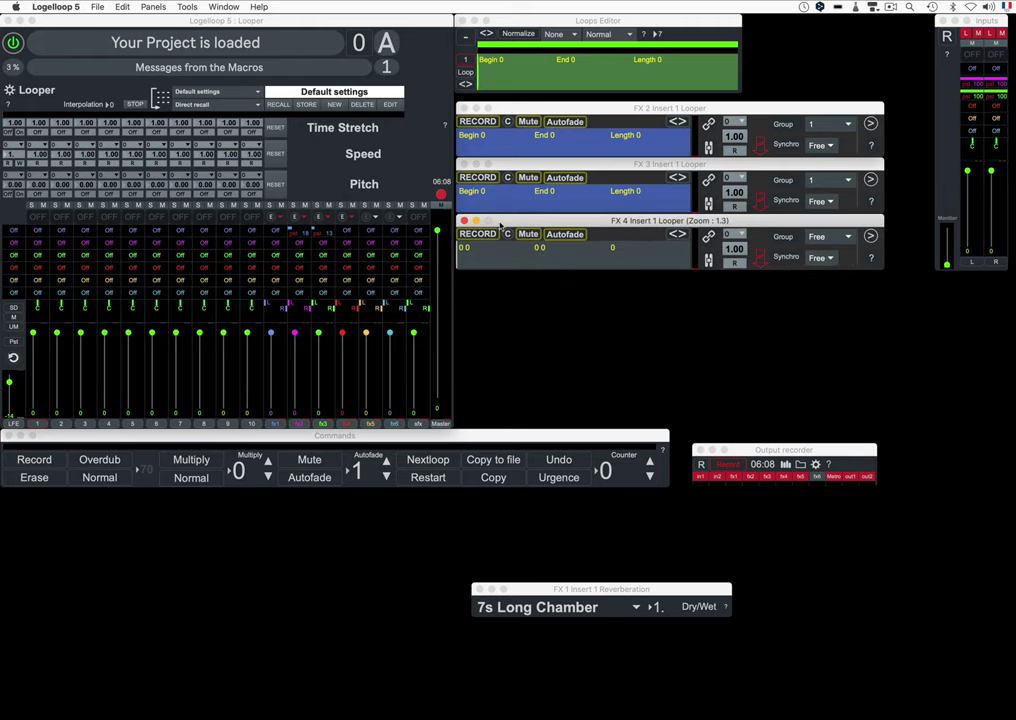
{"action": "left_click", "coordinate": [372, 216]}
{"action": "left_click", "coordinate": [395, 420]}
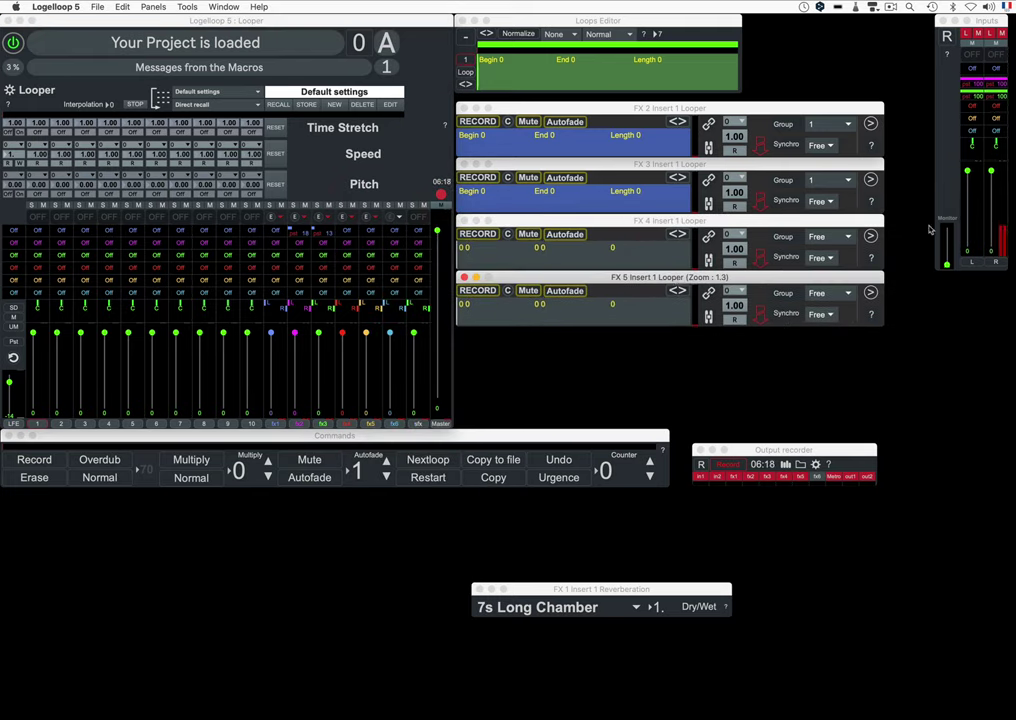
- Assign the FX 4 and FX 5 Loopers to group 1
{"action": "left_click", "coordinate": [833, 183]}
{"action": "left_click", "coordinate": [862, 165]}
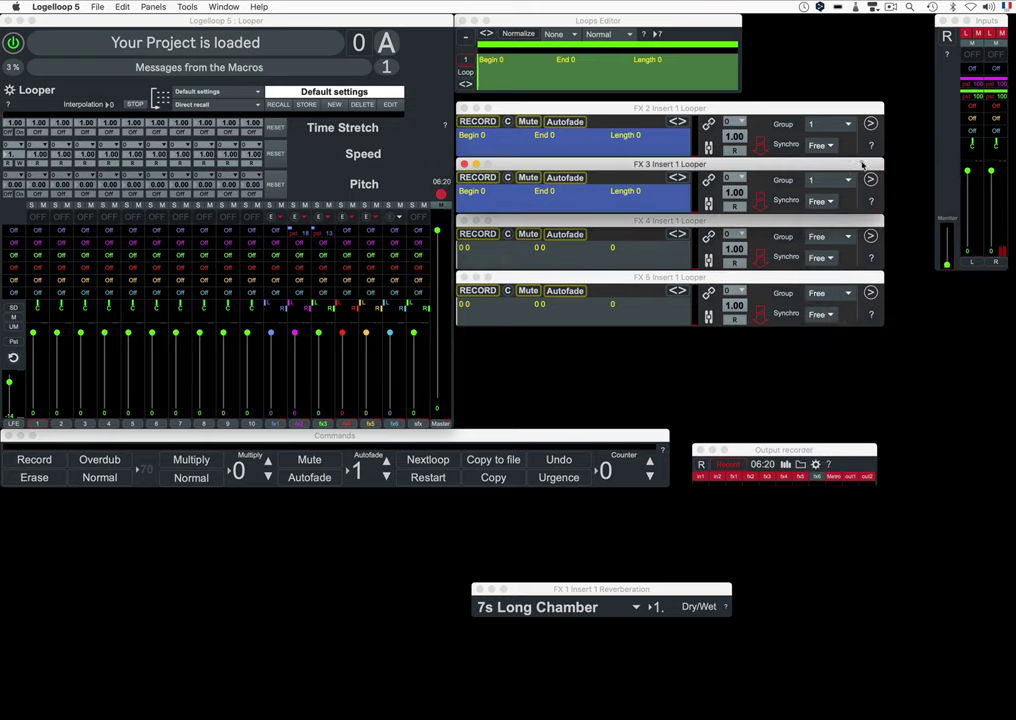
{"action": "left_click", "coordinate": [818, 238]}
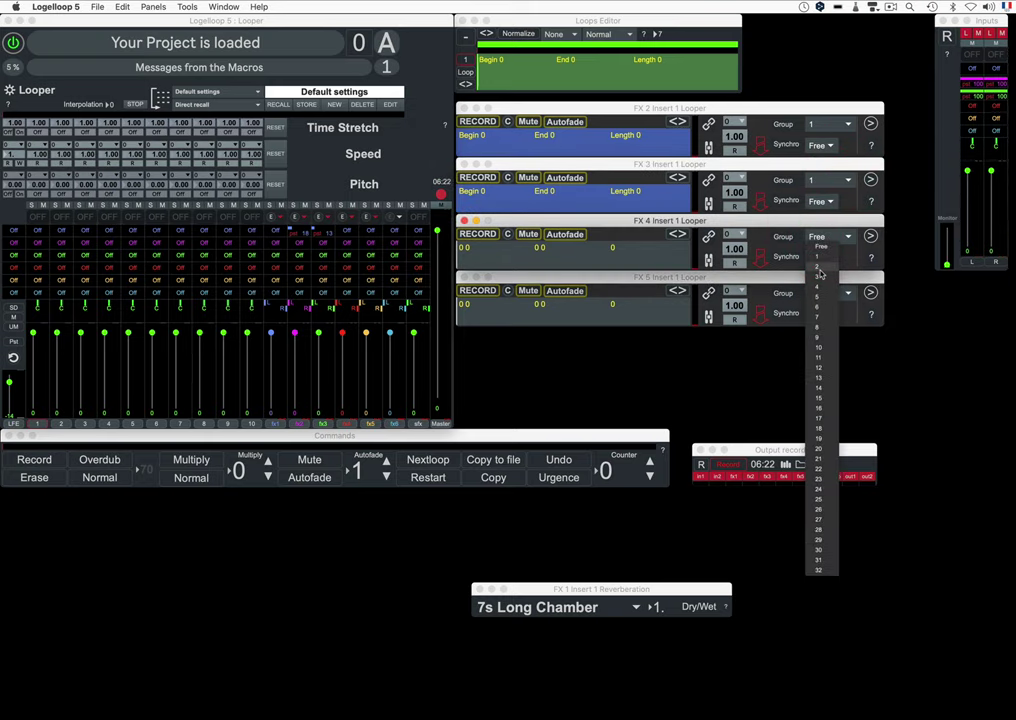
{"action": "left_click", "coordinate": [817, 258]}
{"action": "left_click", "coordinate": [818, 293]}
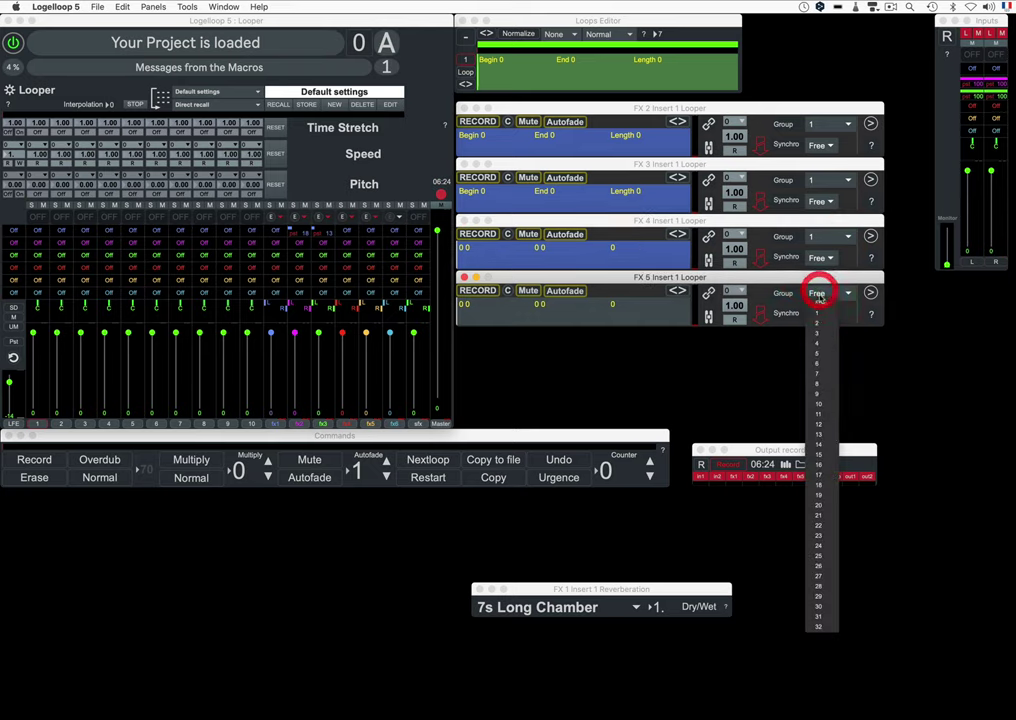
{"action": "left_click", "coordinate": [817, 316]}
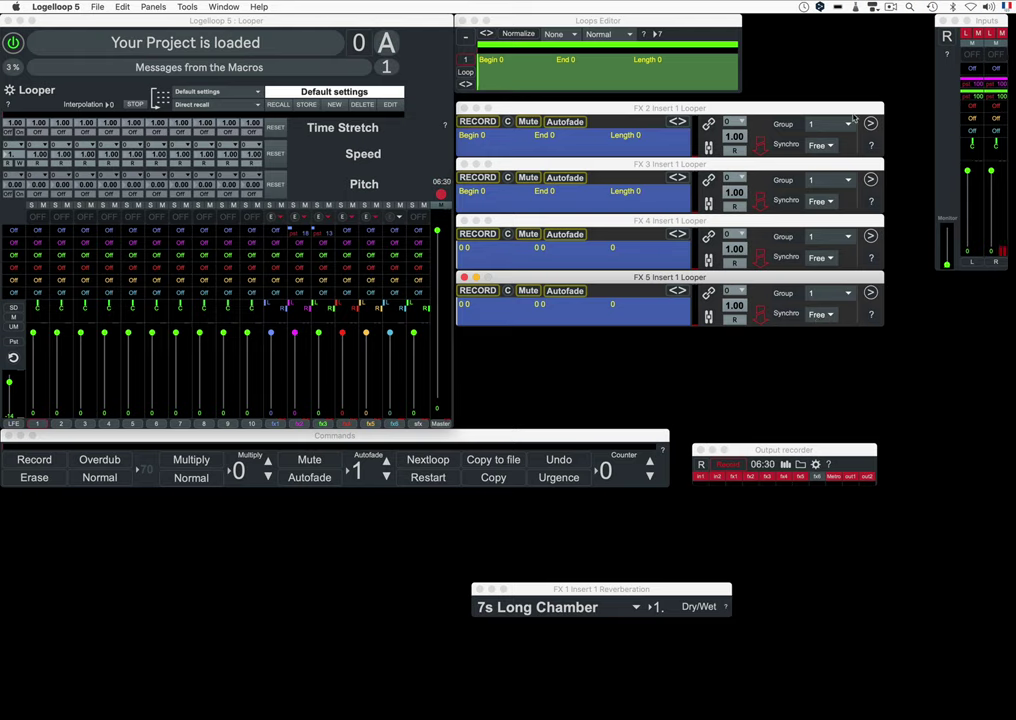
- Set the FX 4 and FX 5 sends of both inputs to 100
{"action": "left_click", "coordinate": [985, 113]}
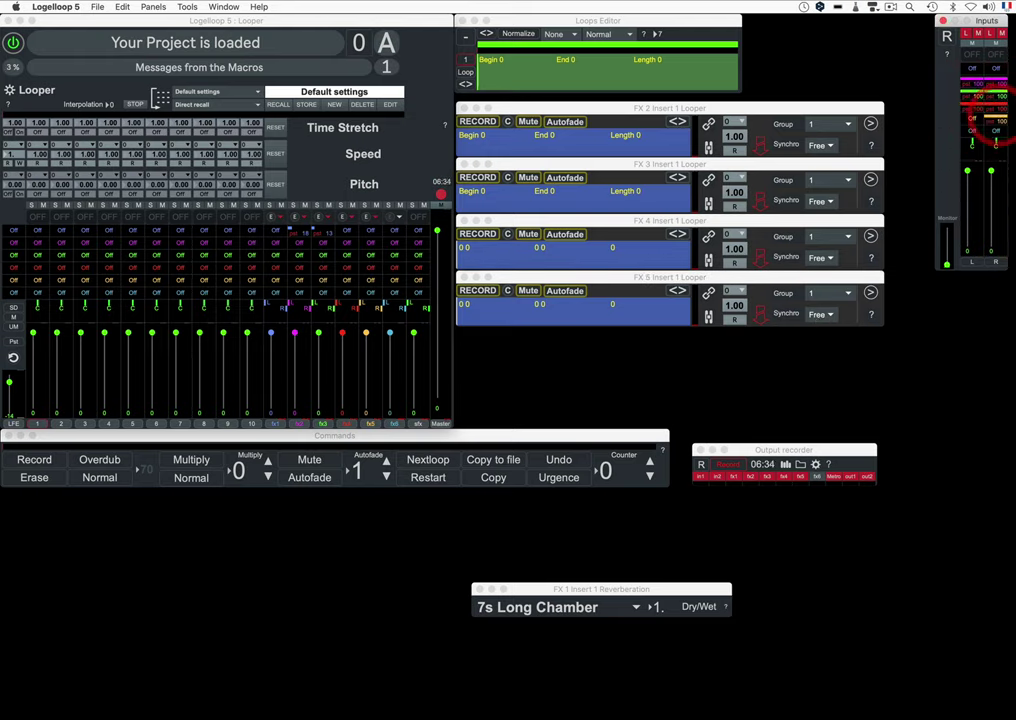
{"action": "left_click", "coordinate": [974, 120]}
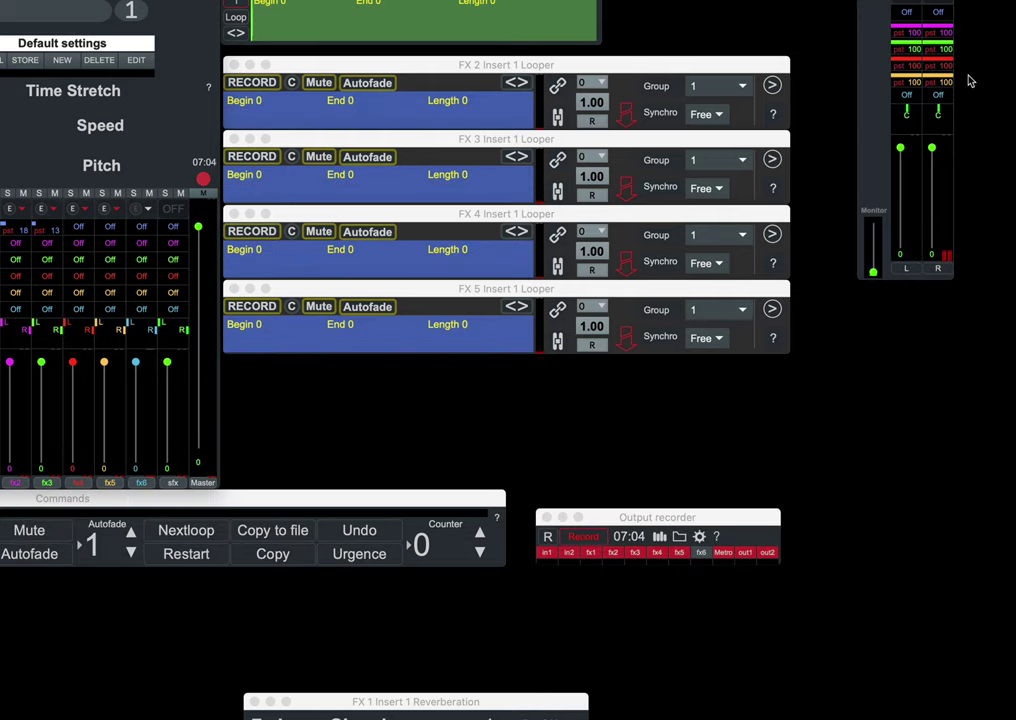
- Set the speed transposition to -12 on the FX 3 Looper, -24 on FX 4 and 12 on FX 5
{"action": "left_click", "coordinate": [597, 157]}
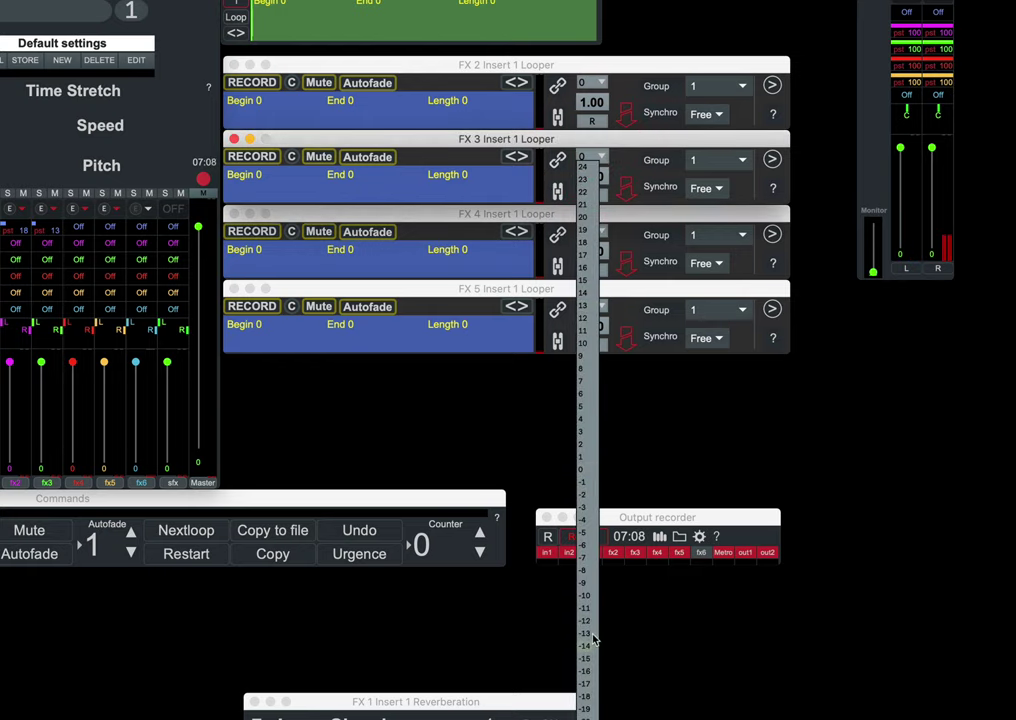
{"action": "left_click", "coordinate": [590, 620]}
{"action": "left_click", "coordinate": [596, 232]}
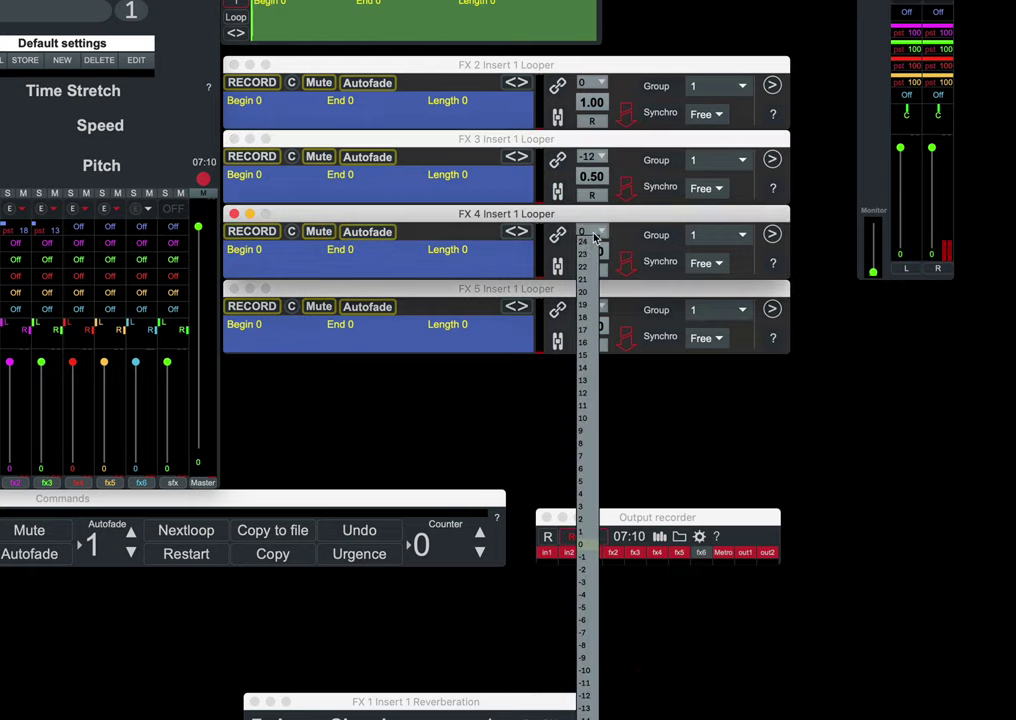
{"action": "left_click", "coordinate": [587, 399]}
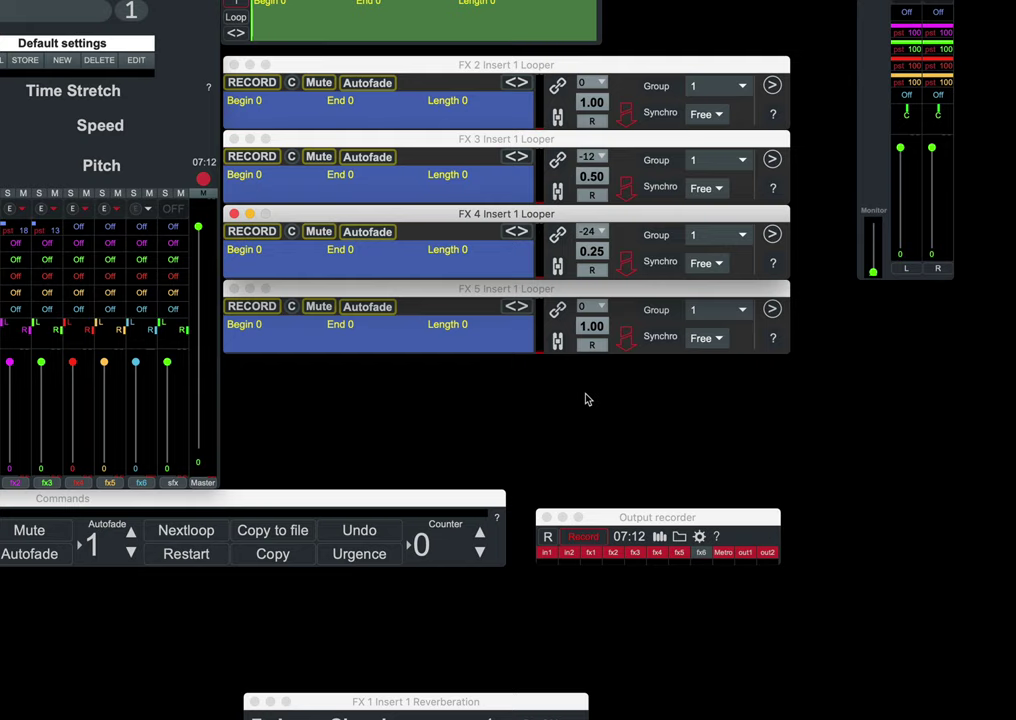
{"action": "left_click", "coordinate": [595, 310]}
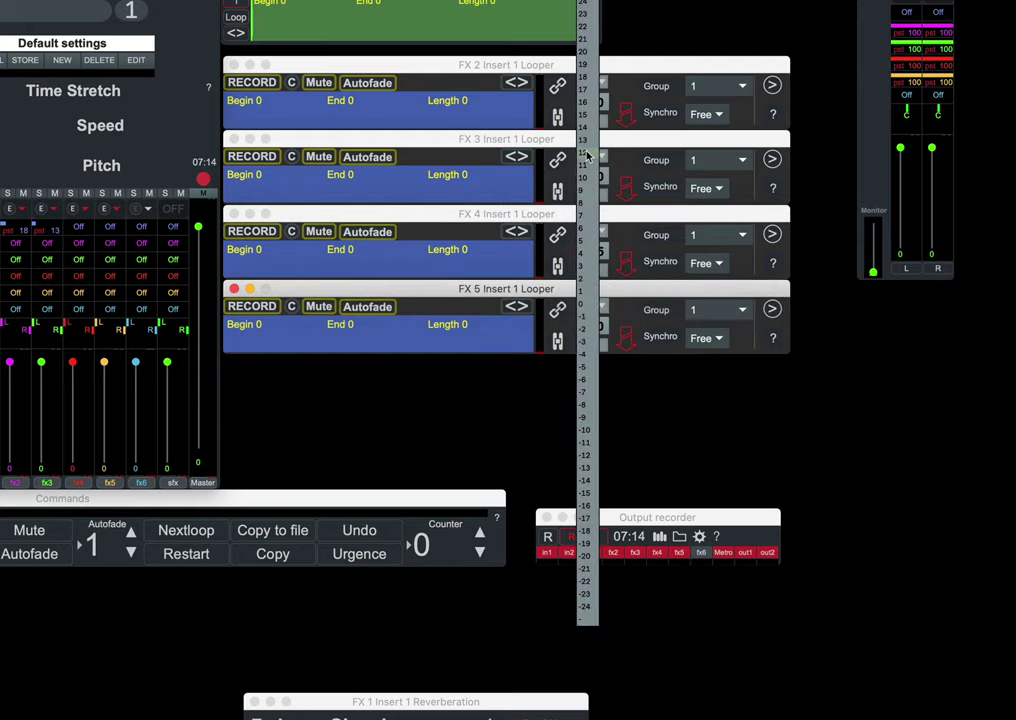
{"action": "left_click", "coordinate": [587, 152]}
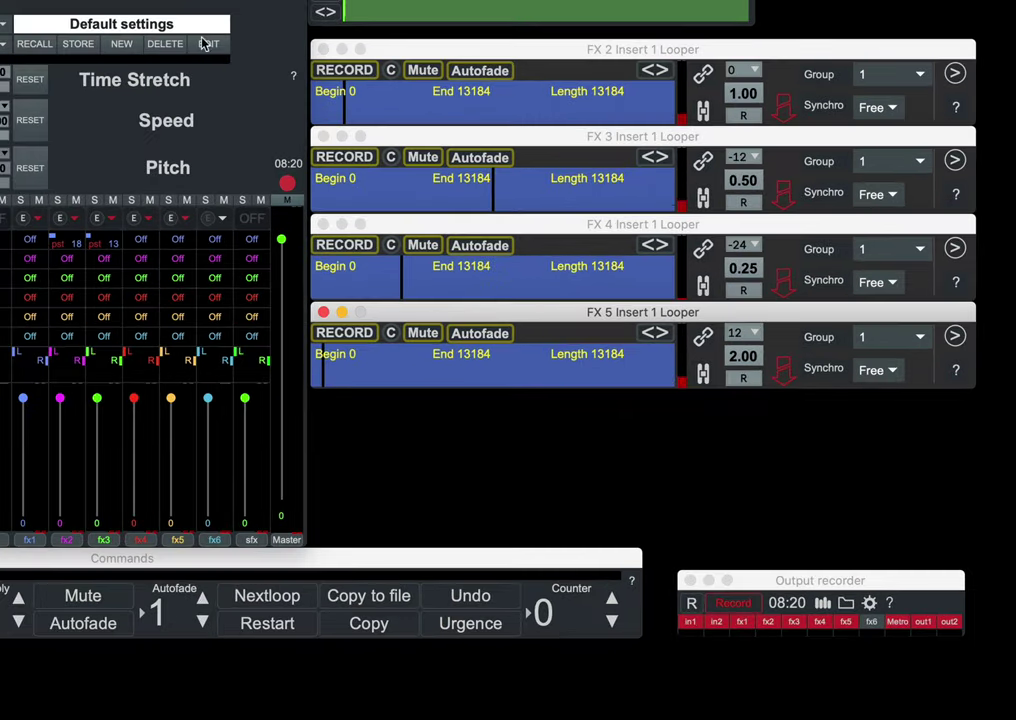
- Save the current Looper settings as a new preset named "4 Loopers async GRP 1"
{"action": "left_click", "coordinate": [123, 48]}
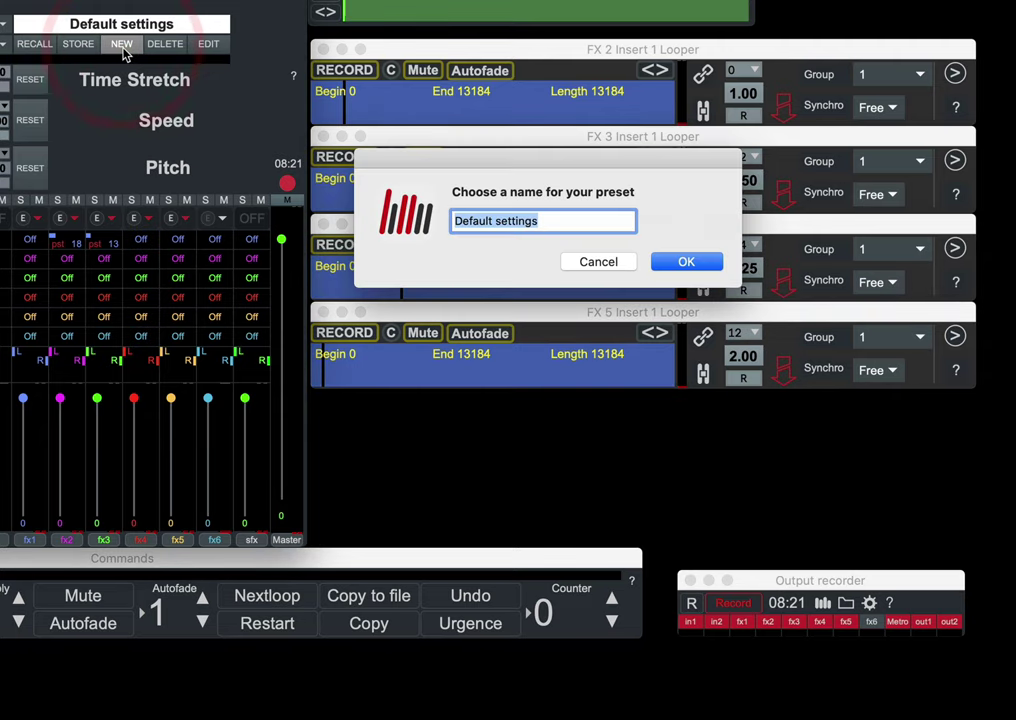
{"action": "type", "text": "4 Loopers async GRP 1"}
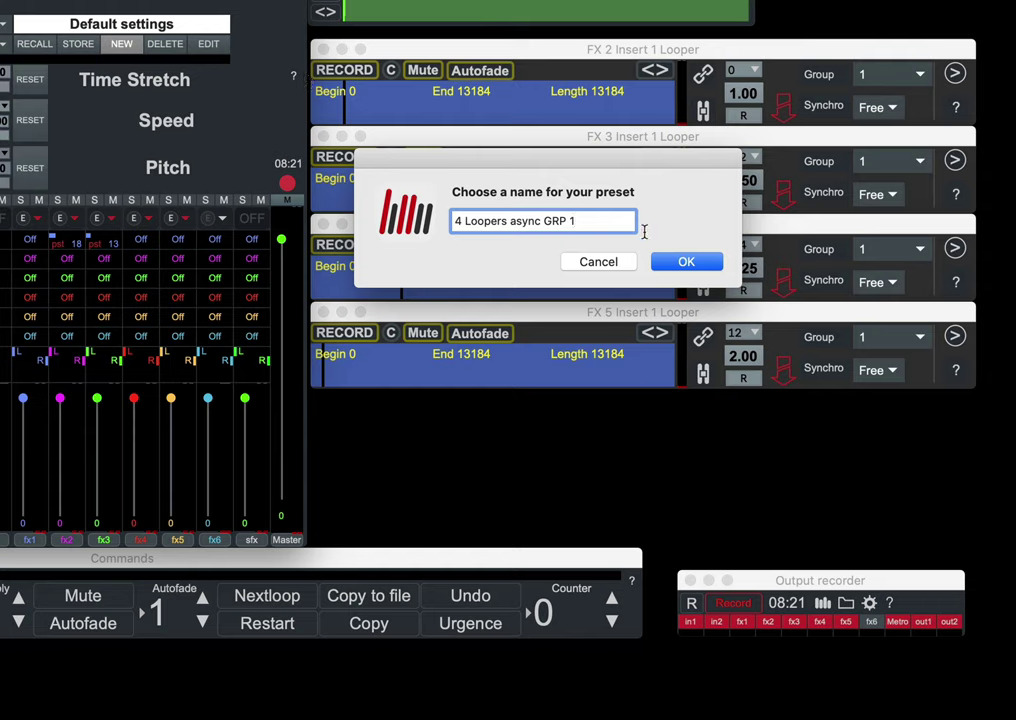
{"action": "left_click", "coordinate": [683, 263]}
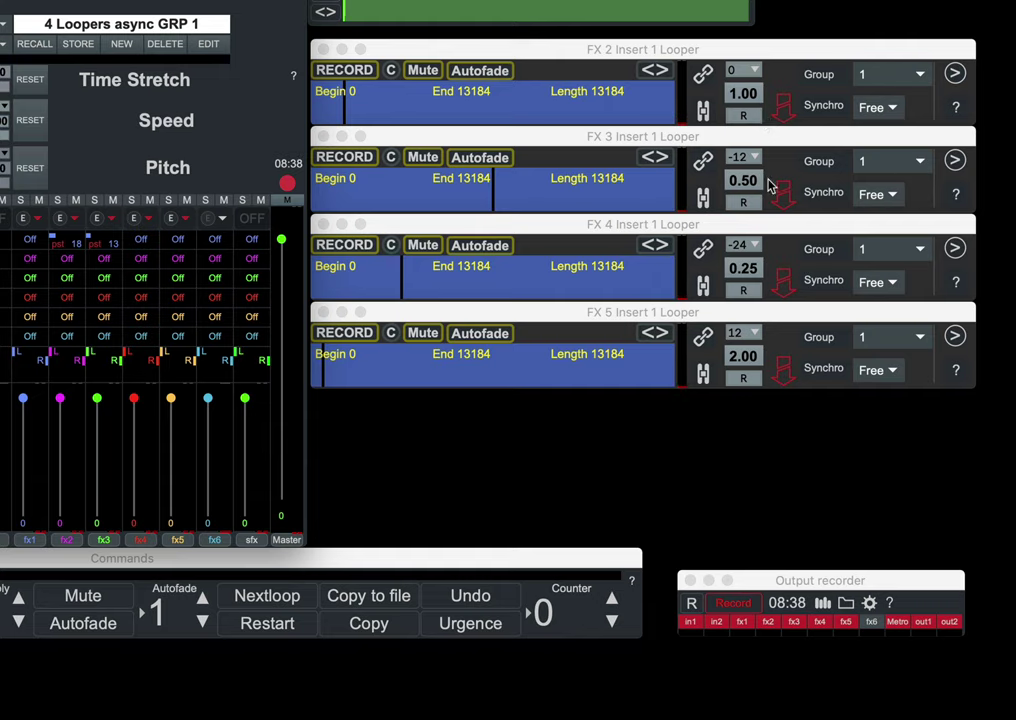
- Set the speed transposition to 0 on the FX 3, FX 4 and FX 5 Loopers
{"action": "left_click", "coordinate": [745, 158]}
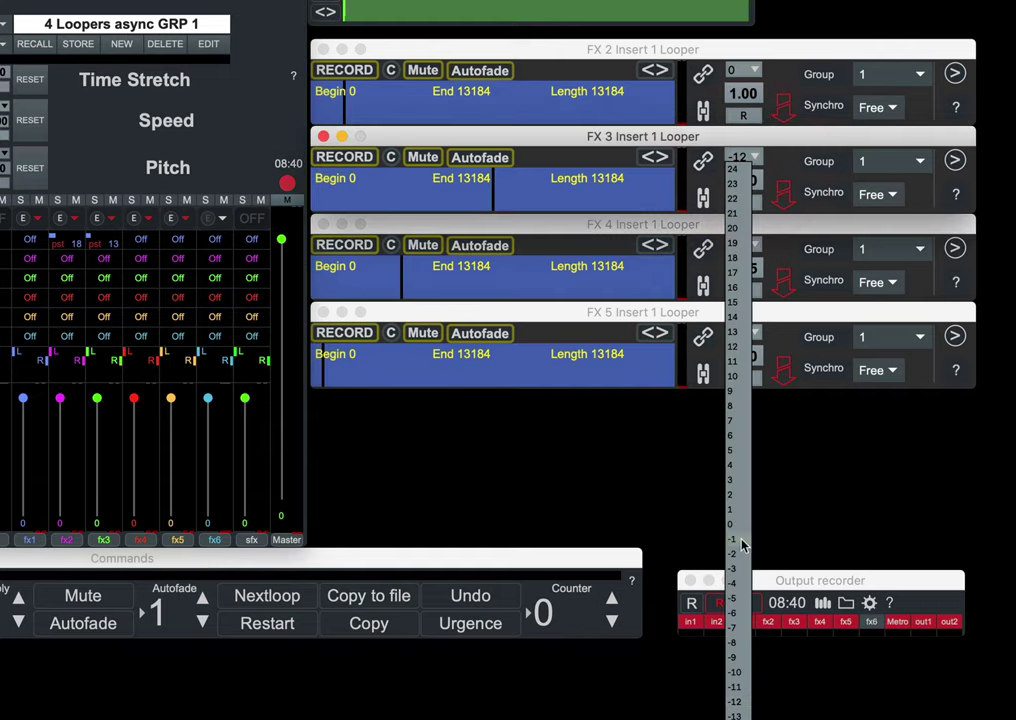
{"action": "left_click", "coordinate": [741, 533]}
{"action": "left_click", "coordinate": [740, 245]}
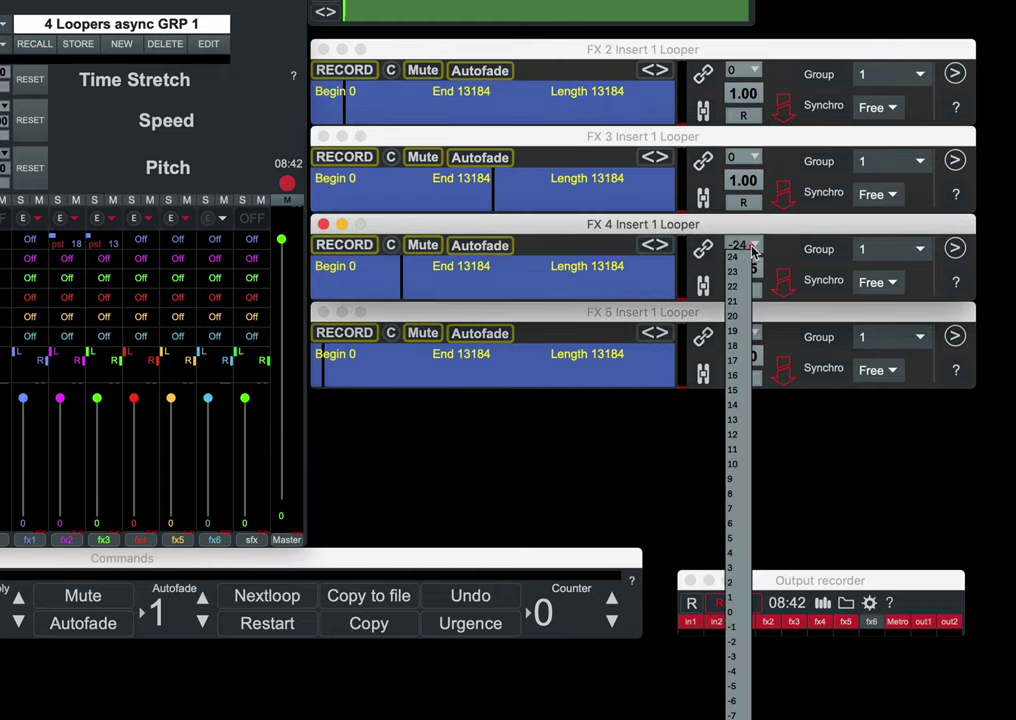
{"action": "left_click", "coordinate": [735, 619]}
{"action": "left_click", "coordinate": [742, 334]}
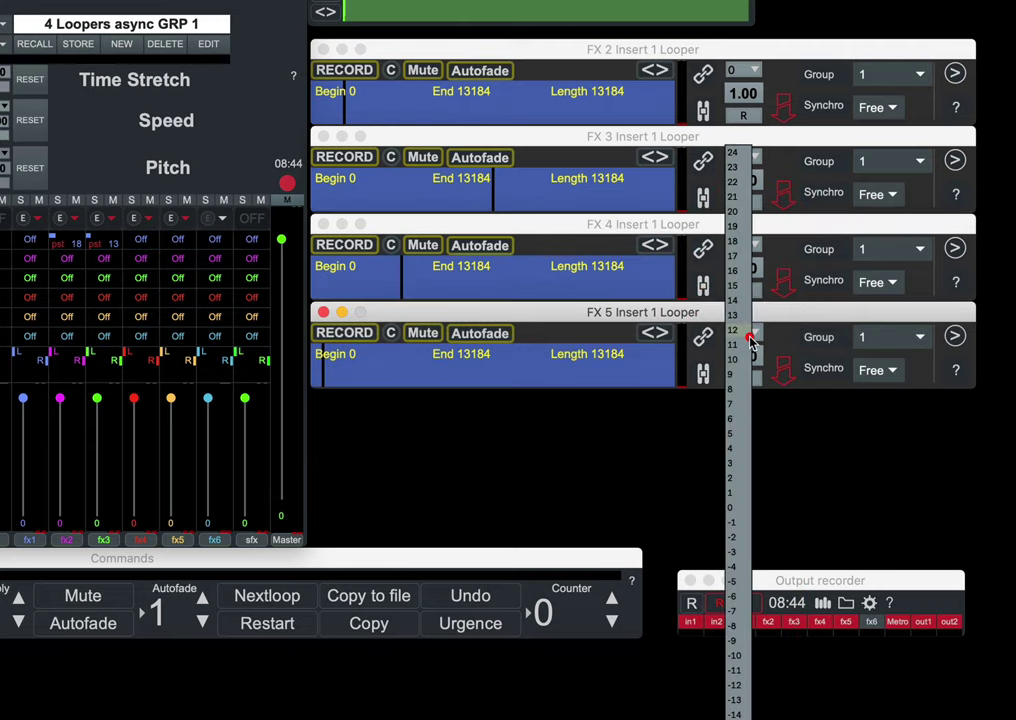
{"action": "left_click", "coordinate": [732, 508]}
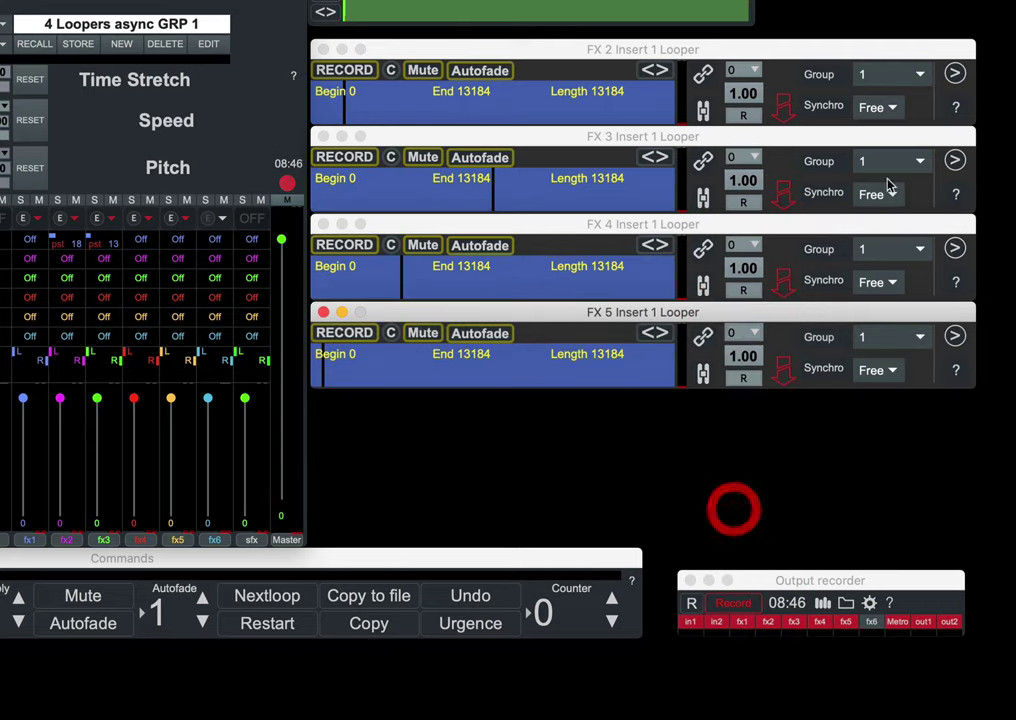
- Assign the FX 3 Looper to group 2, FX 4 to group 3 and FX 5 to group 4
{"action": "left_click", "coordinate": [882, 159]}
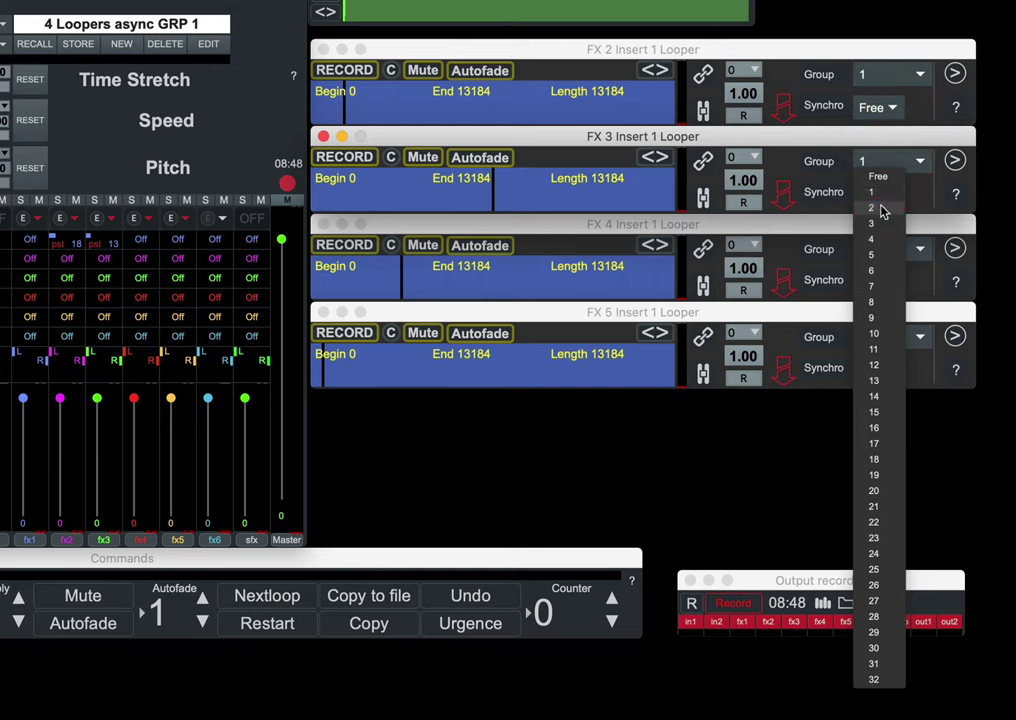
{"action": "left_click", "coordinate": [885, 205]}
{"action": "left_click", "coordinate": [885, 252]}
{"action": "left_click", "coordinate": [880, 314]}
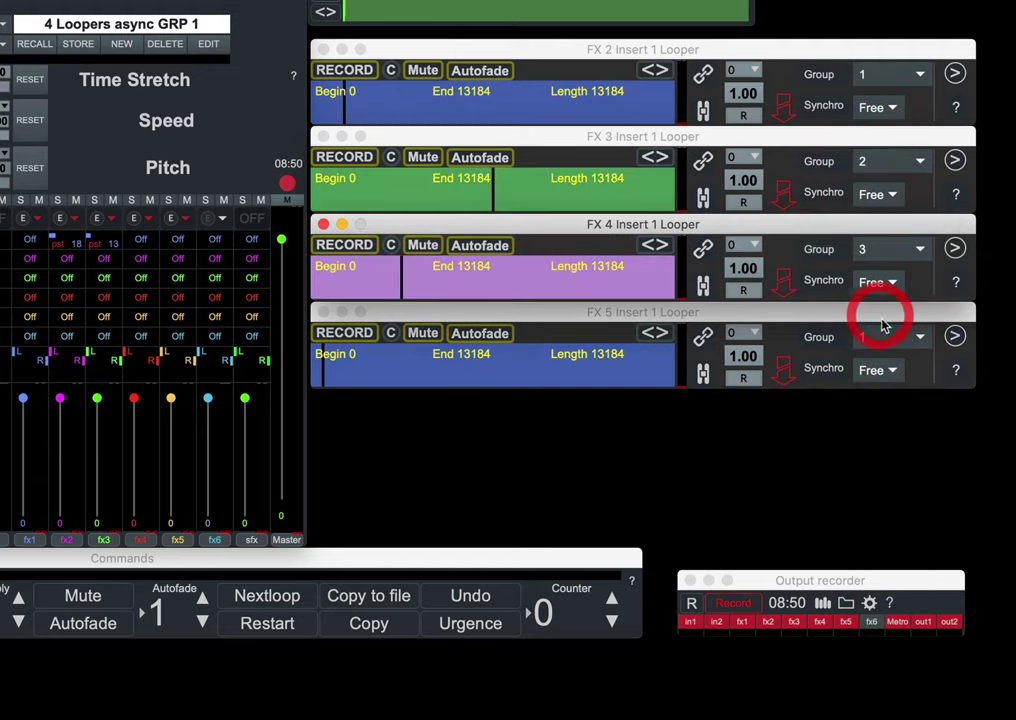
{"action": "left_click", "coordinate": [876, 337]}
{"action": "left_click", "coordinate": [878, 414]}
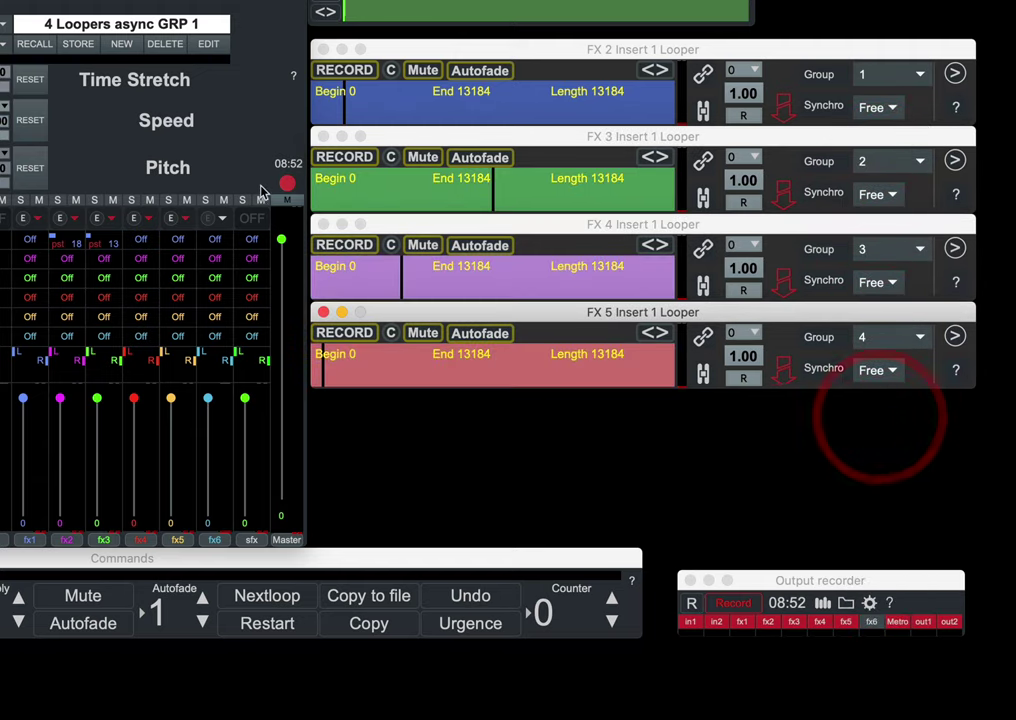
- Save the separate group assignments as a new preset named "4 Loopers 4 GRP"
{"action": "left_click", "coordinate": [121, 44]}
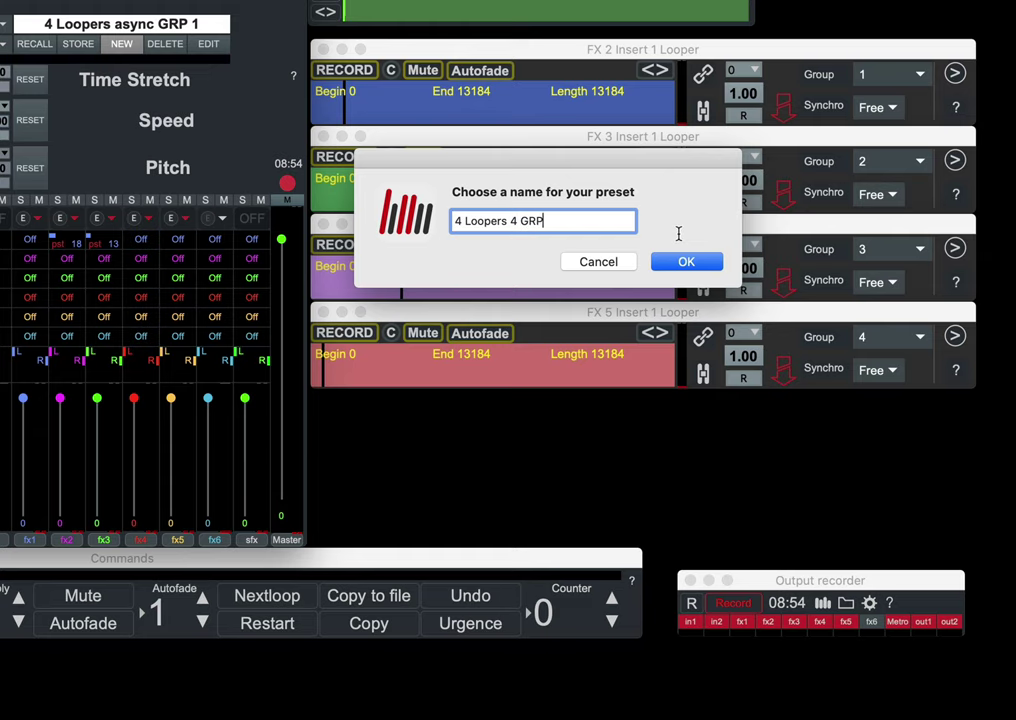
{"action": "left_click", "coordinate": [686, 261]}
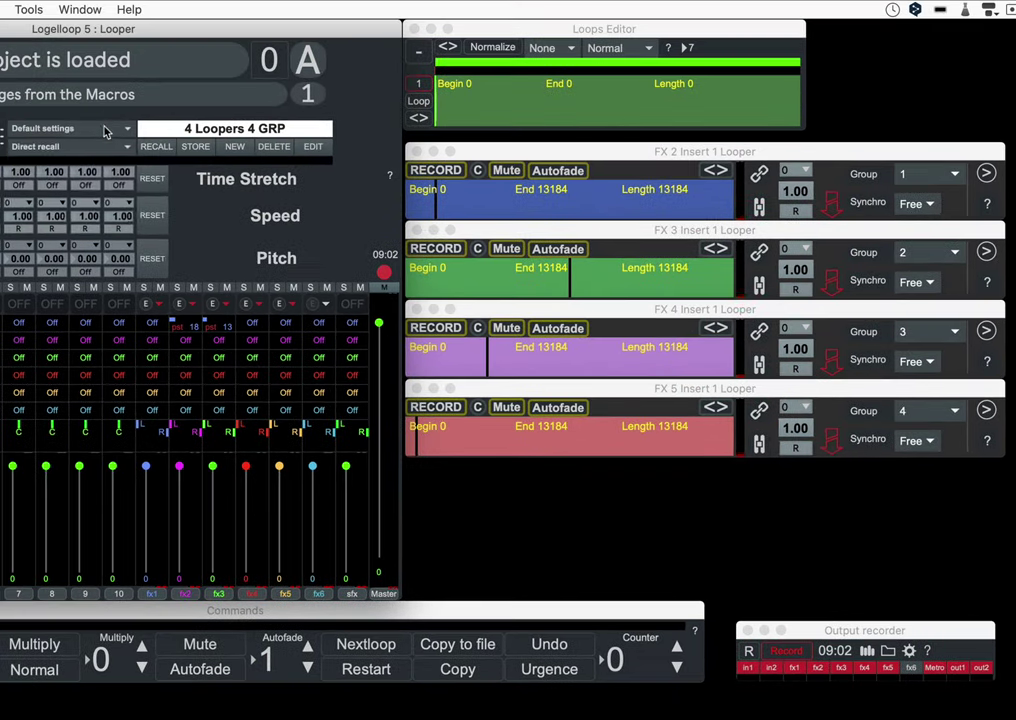
- Recall the preset "4 Loopers async GRP 1" and return to "4 Loopers 4 GRP"
{"action": "left_click", "coordinate": [100, 128]}
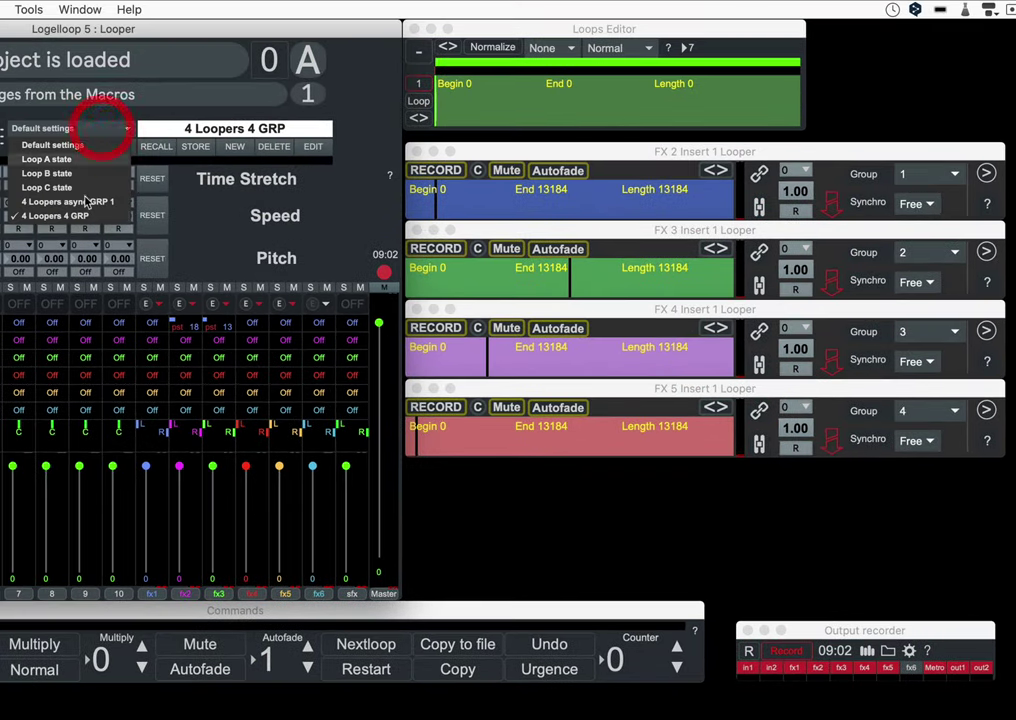
{"action": "left_click", "coordinate": [82, 201]}
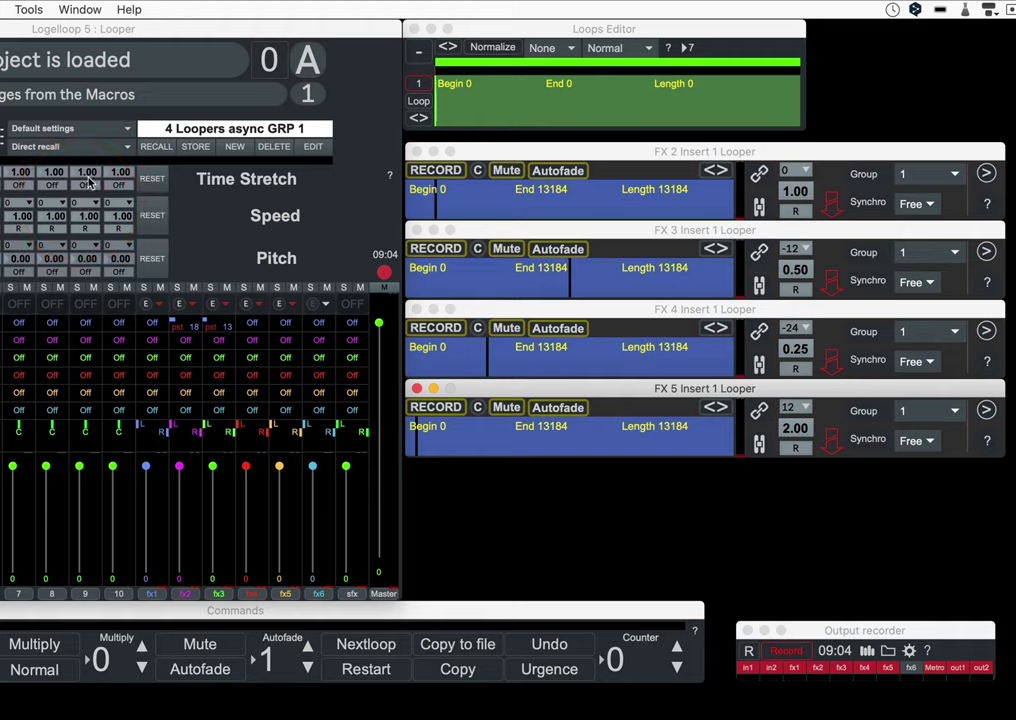
{"action": "left_click", "coordinate": [84, 130]}
{"action": "left_click", "coordinate": [79, 212]}
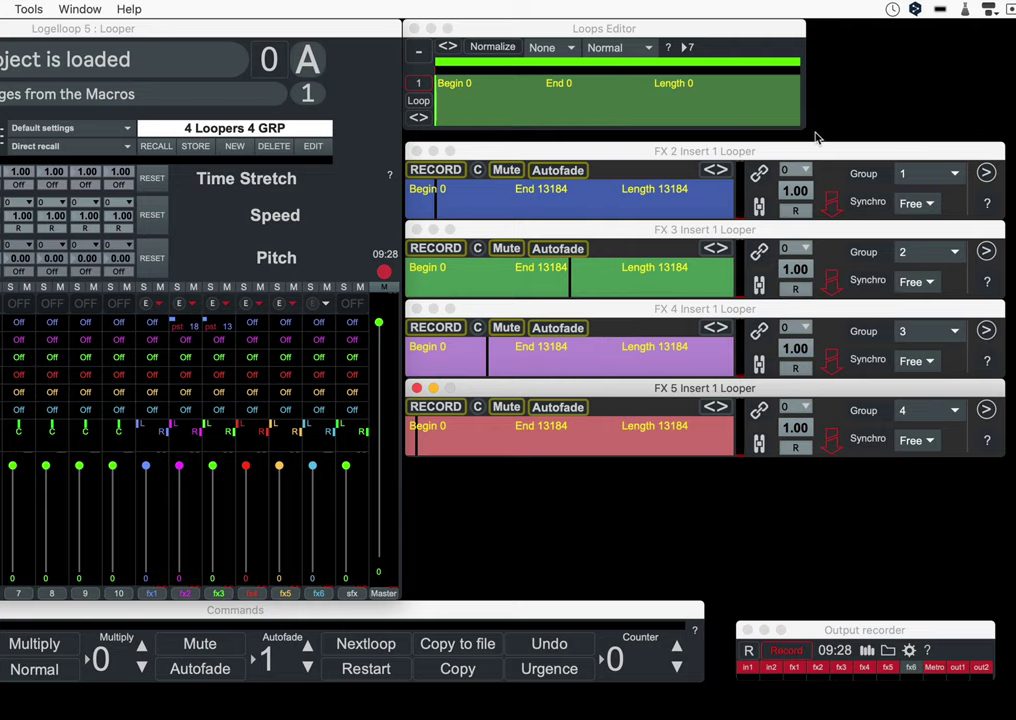
- Open the Loopers groups window and place it beside the Looper windows, shifting the Inputs window closer to the Loopers
{"action": "left_click", "coordinate": [270, 65]}
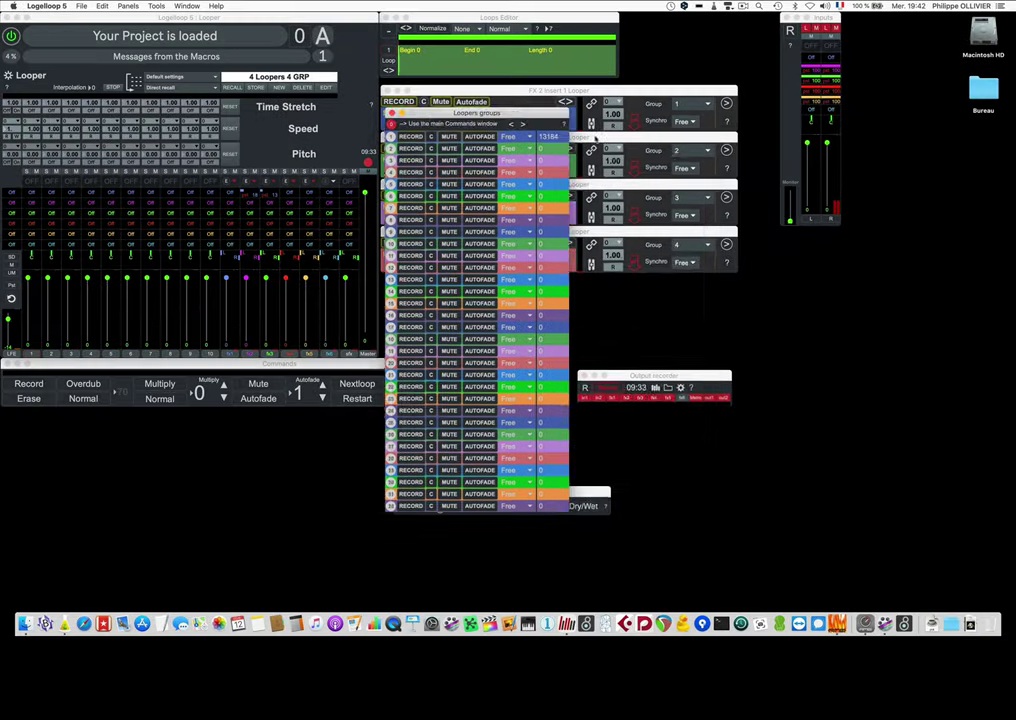
{"action": "left_click_drag", "start_coordinate": [527, 112], "coordinate": [943, 172]}
{"action": "left_click_drag", "start_coordinate": [812, 18], "coordinate": [772, 18]}
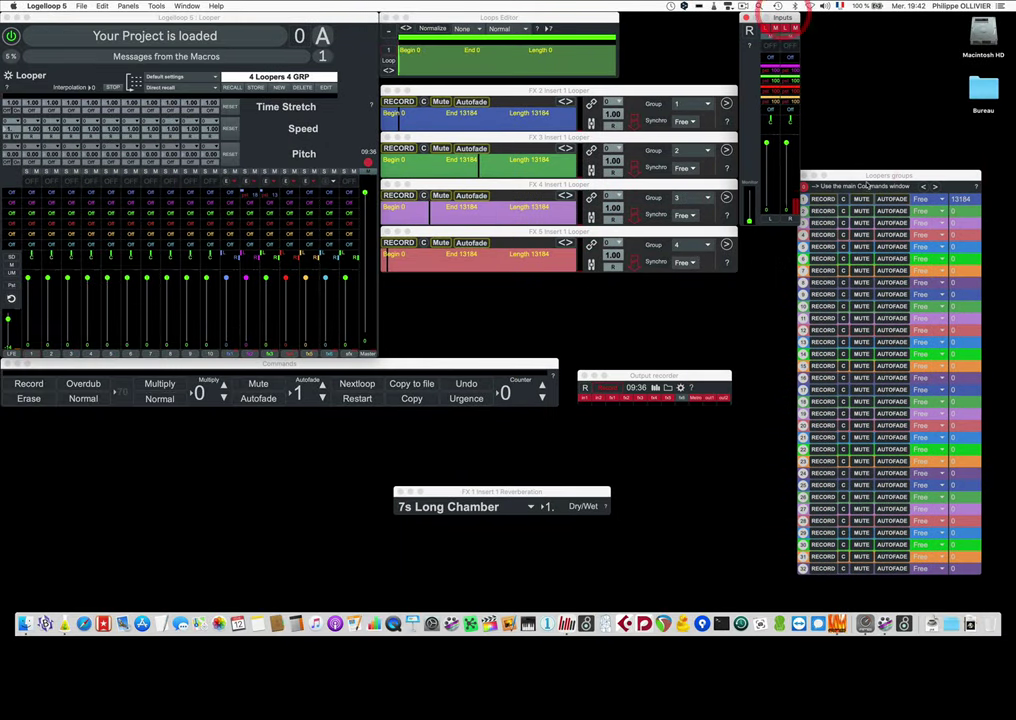
{"action": "left_click_drag", "start_coordinate": [876, 176], "coordinate": [885, 172]}
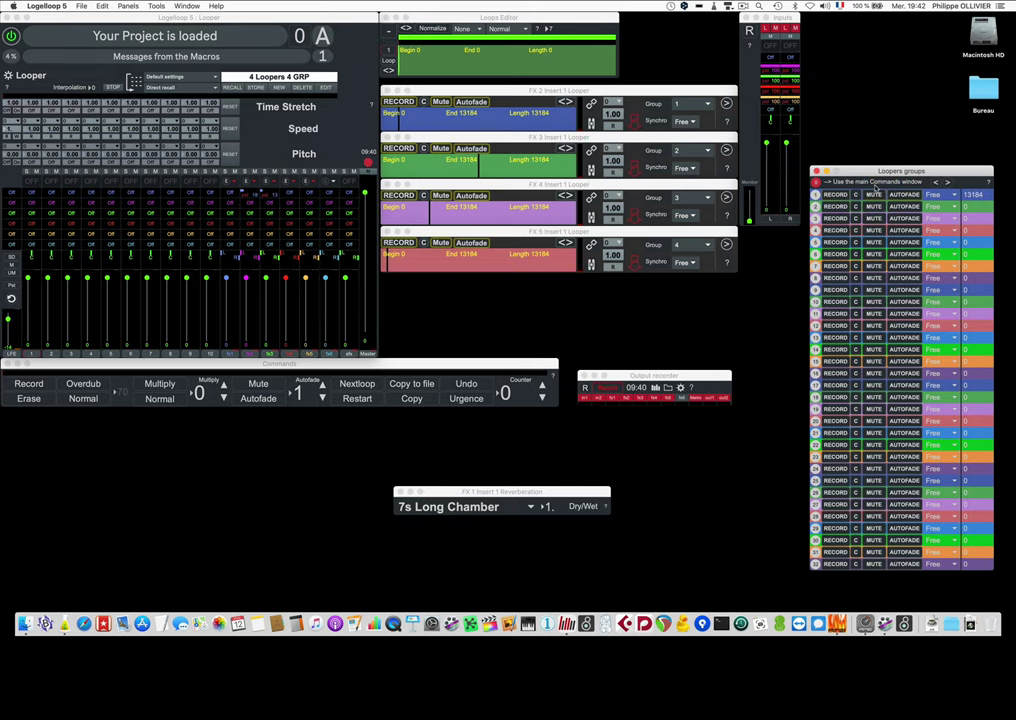
- Start a recording on the main looper with group 0 selected, and erase it
{"action": "left_click", "coordinate": [817, 192]}
{"action": "left_click", "coordinate": [133, 364]}
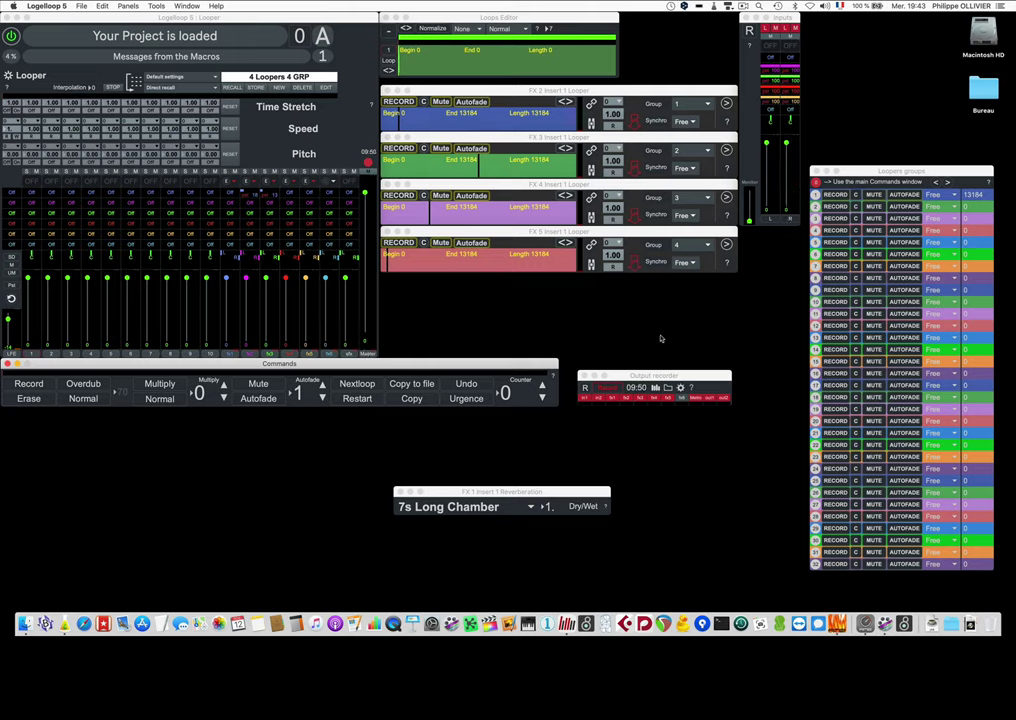
{"action": "left_click", "coordinate": [19, 387]}
{"action": "left_click", "coordinate": [22, 398]}
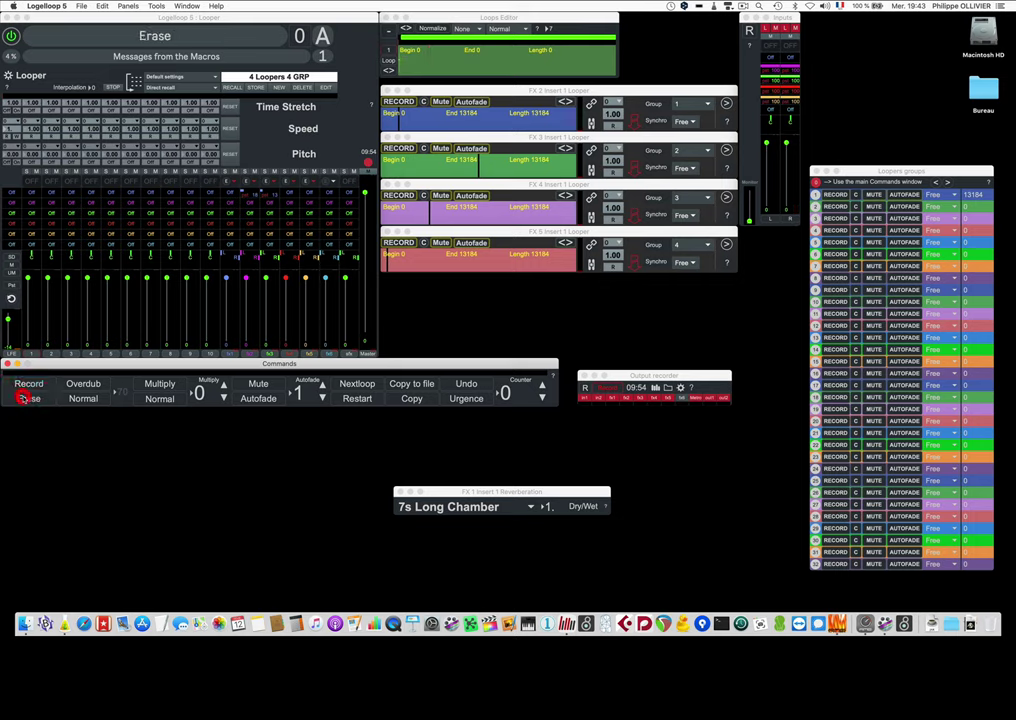
- Select Looper group 1, start a recording with the main commands, and erase it
{"action": "left_click", "coordinate": [813, 197]}
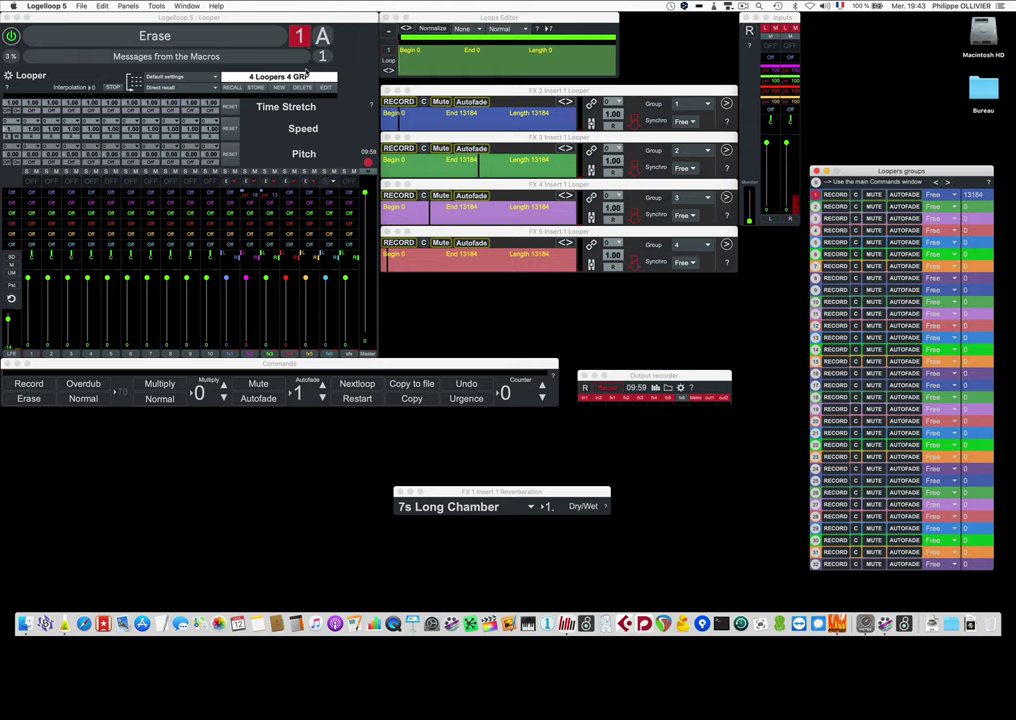
{"action": "left_click", "coordinate": [20, 387]}
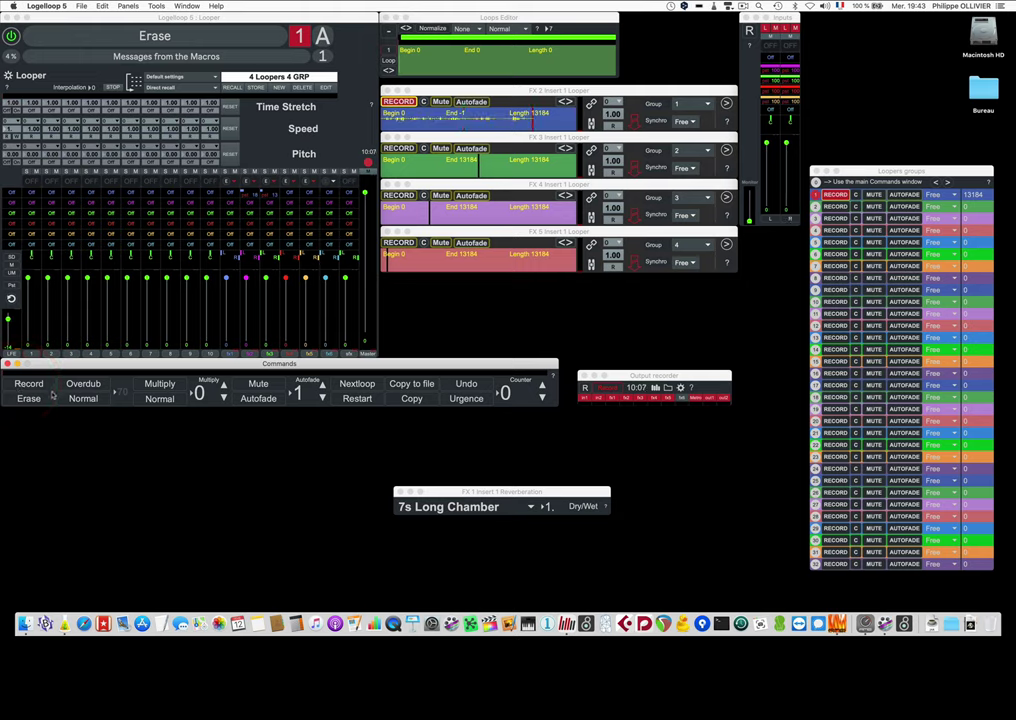
{"action": "left_click", "coordinate": [40, 396]}
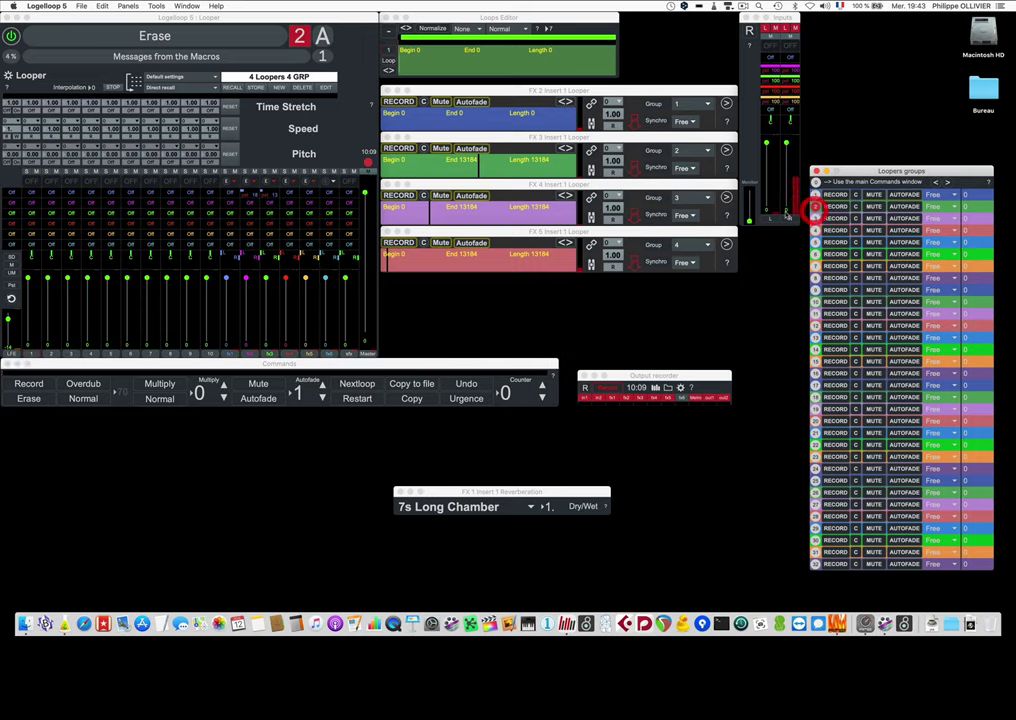
- Start overlapping recordings on Looper group 2, Looper group 1 and the main looper (group 0)
{"action": "left_click", "coordinate": [16, 385]}
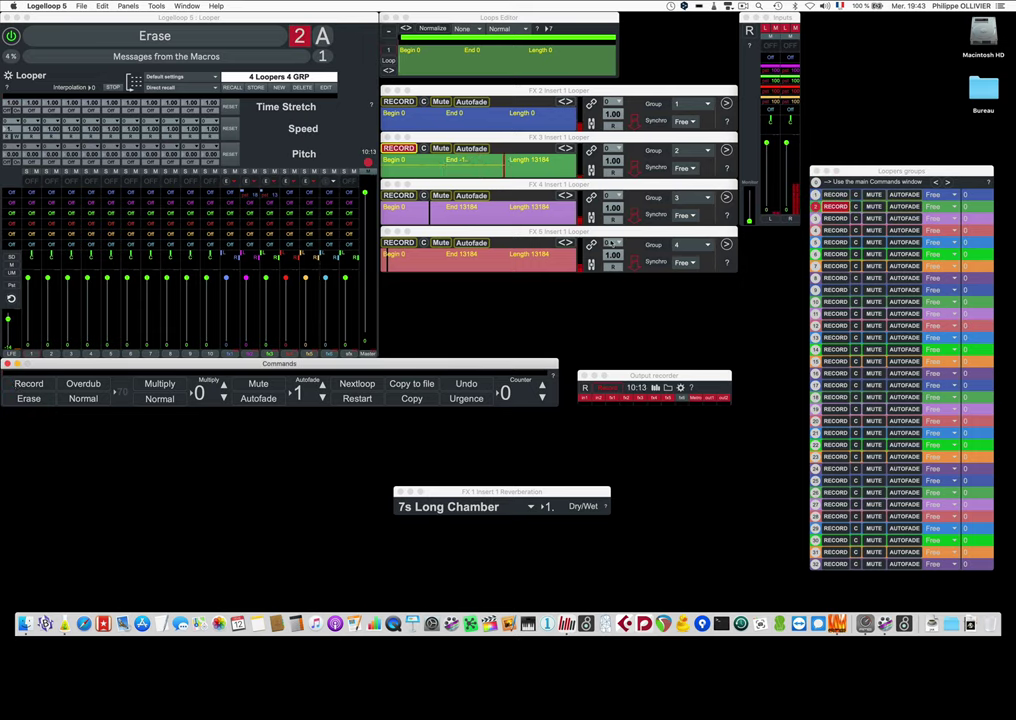
{"action": "left_click", "coordinate": [816, 194]}
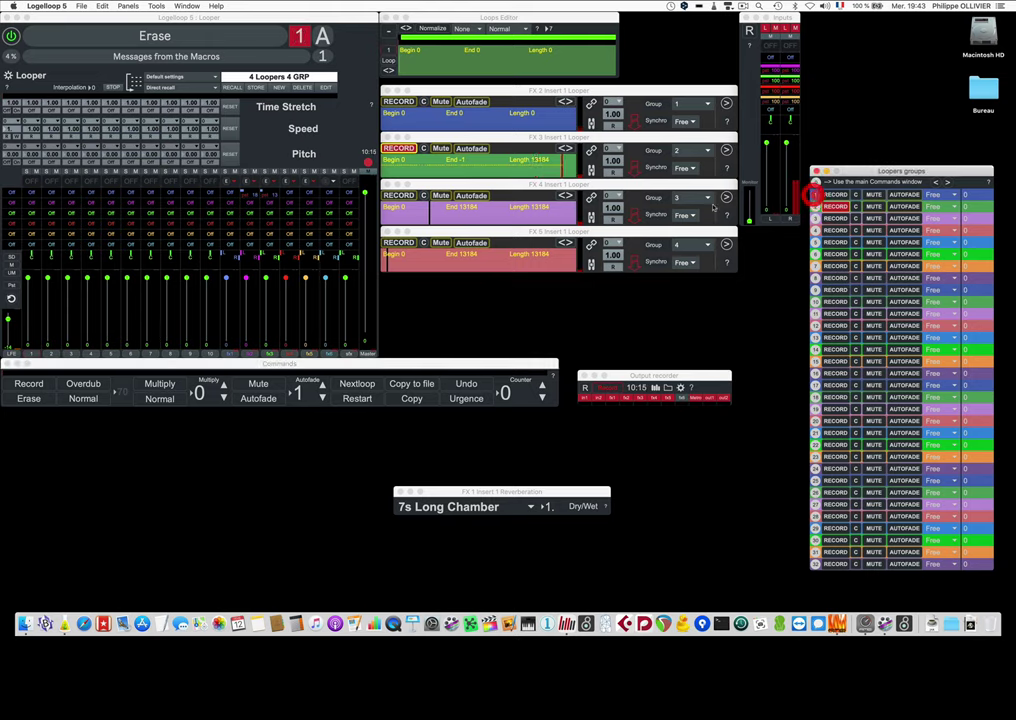
{"action": "left_click", "coordinate": [30, 384]}
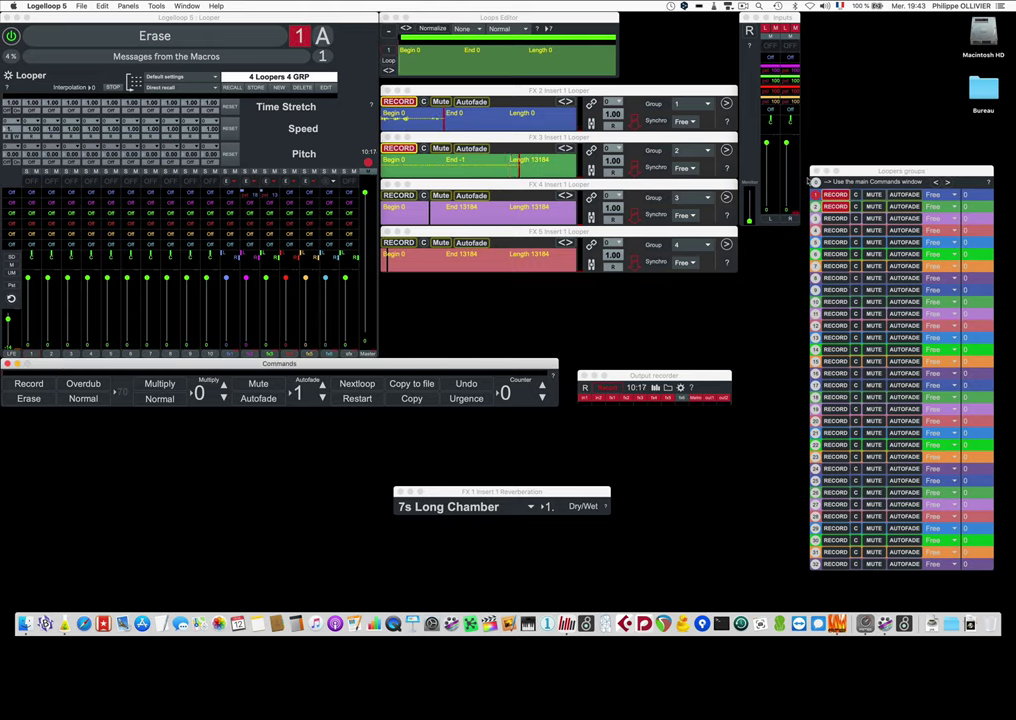
{"action": "left_click", "coordinate": [815, 182]}
{"action": "left_click", "coordinate": [30, 384]}
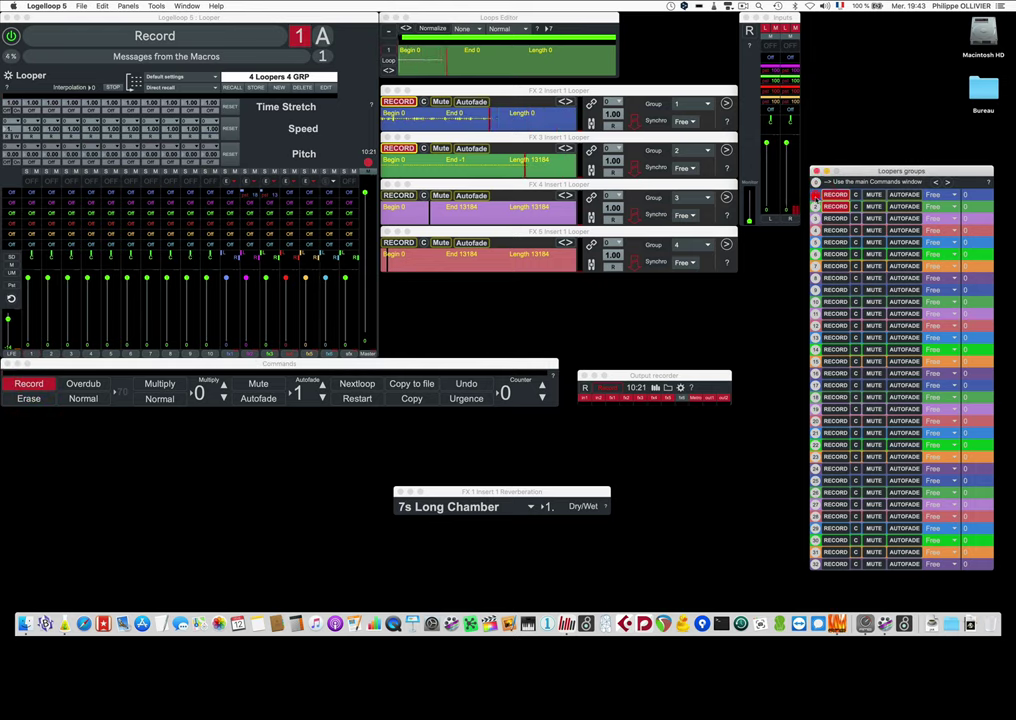
- Close the running recordings of group 1, group 2 and the main looper so that all three loops play
{"action": "left_click", "coordinate": [29, 384]}
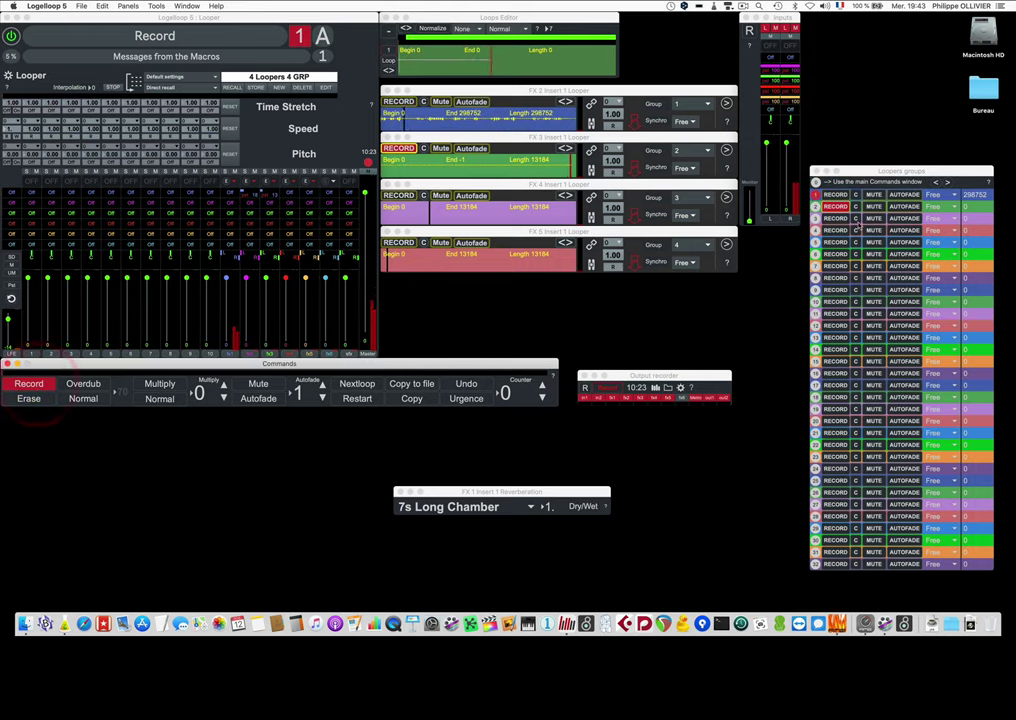
{"action": "left_click", "coordinate": [814, 207]}
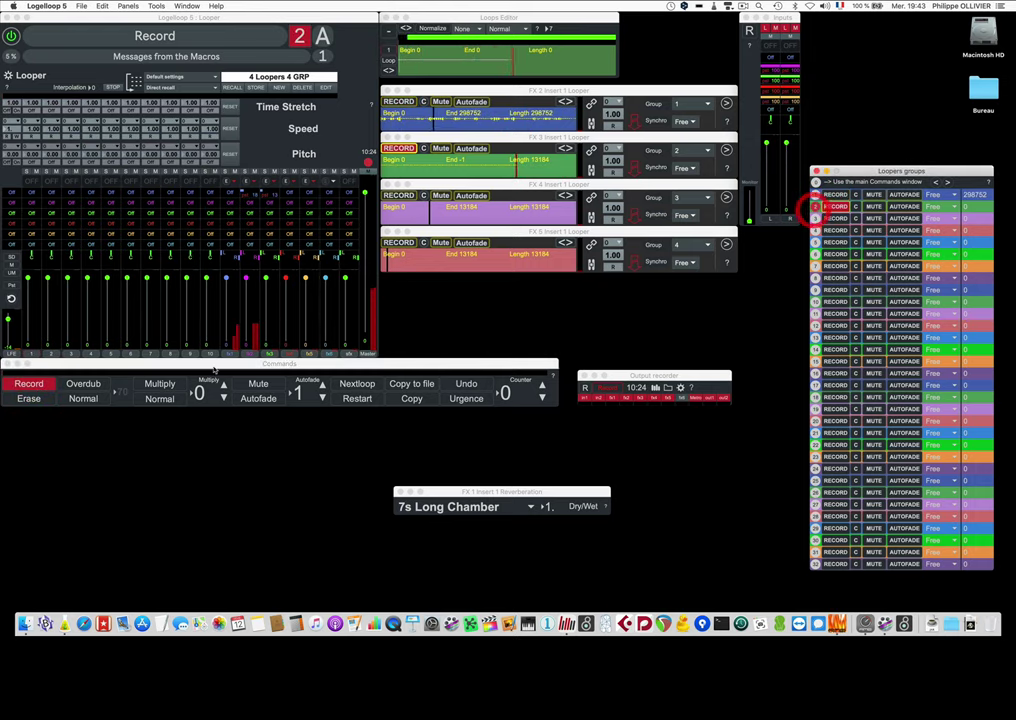
{"action": "left_click", "coordinate": [38, 384]}
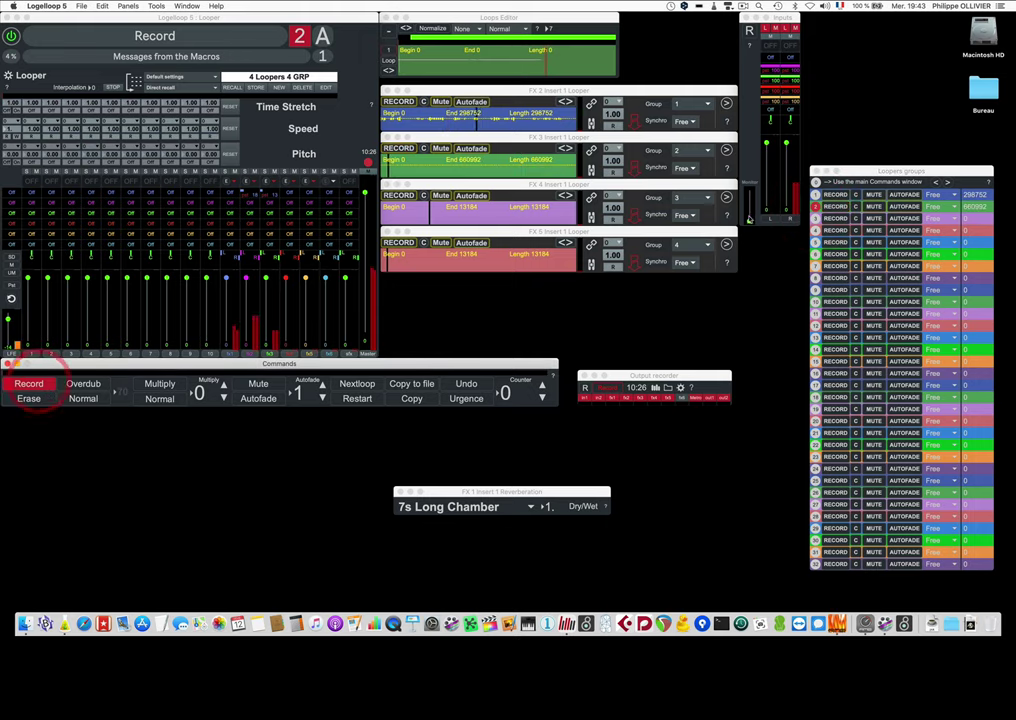
{"action": "left_click", "coordinate": [40, 384]}
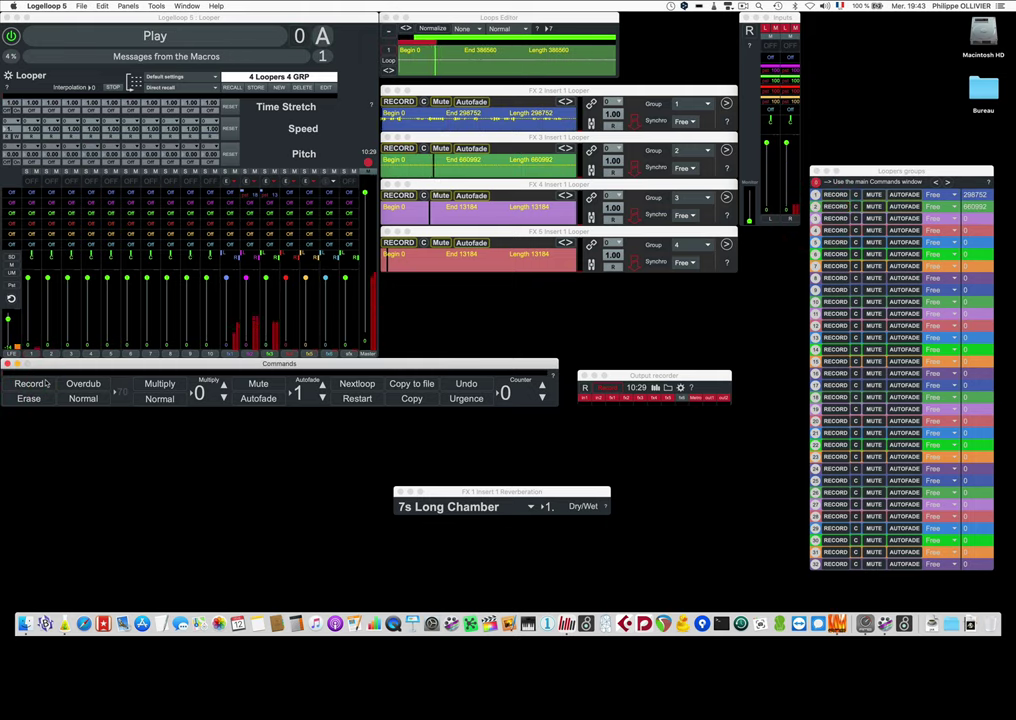
- Erase all audio content from the main looper and the Looper inserts
{"action": "key", "text": "space+y"}
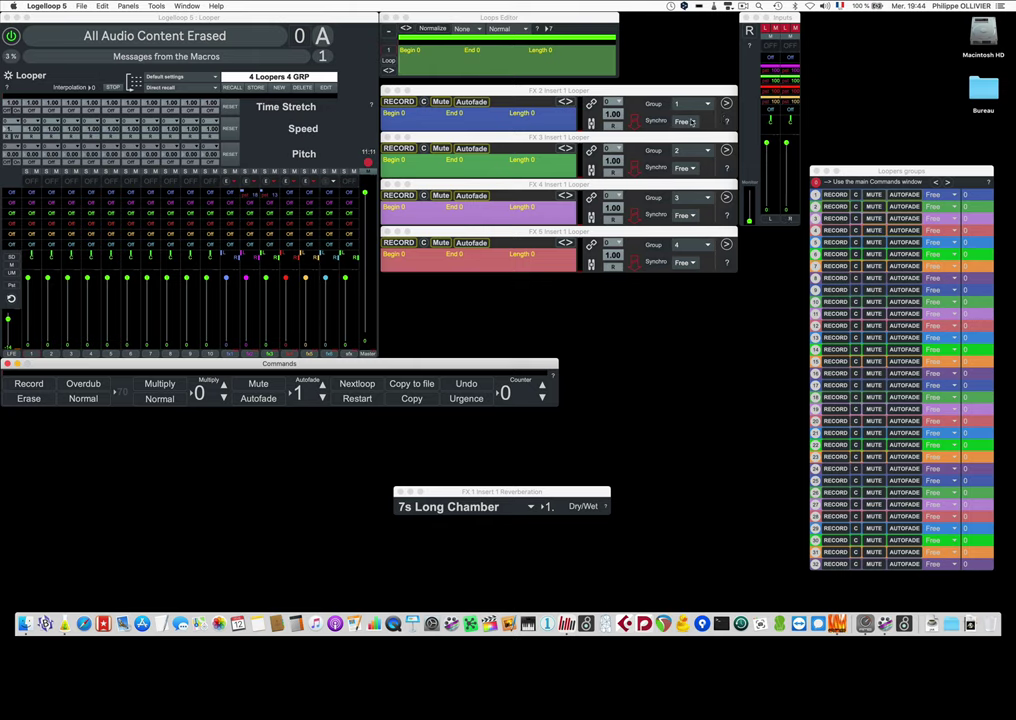
- Open the Metronome window, place it just below the FX 5 Looper and enlarge it to zoom 1.2
{"action": "key", "text": "super+z"}
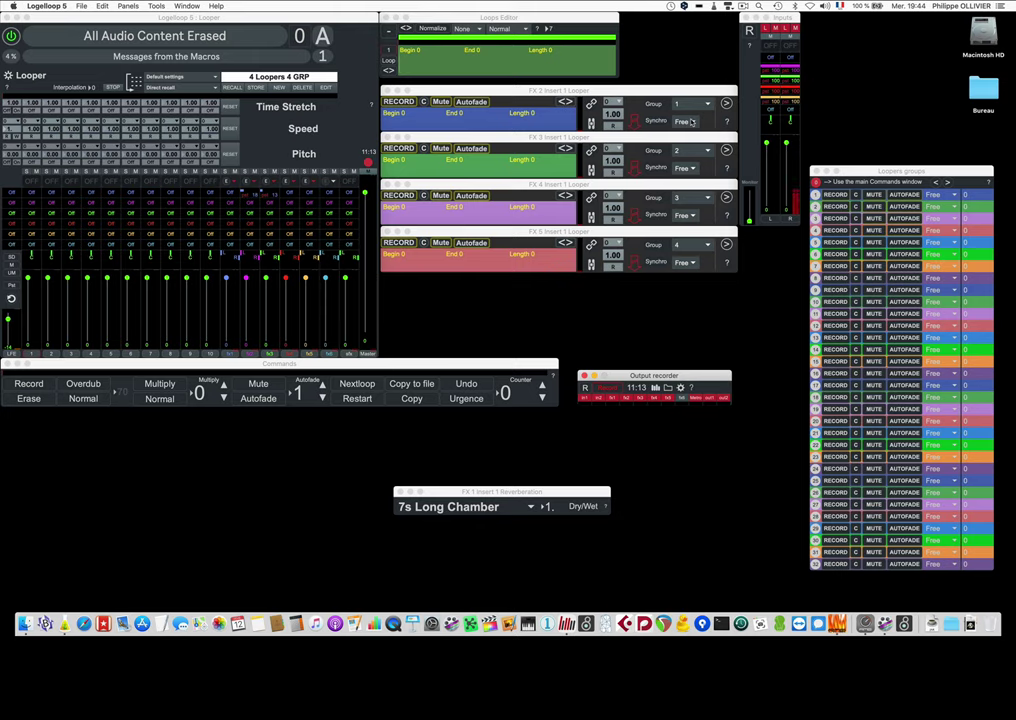
{"action": "key", "text": "super+b"}
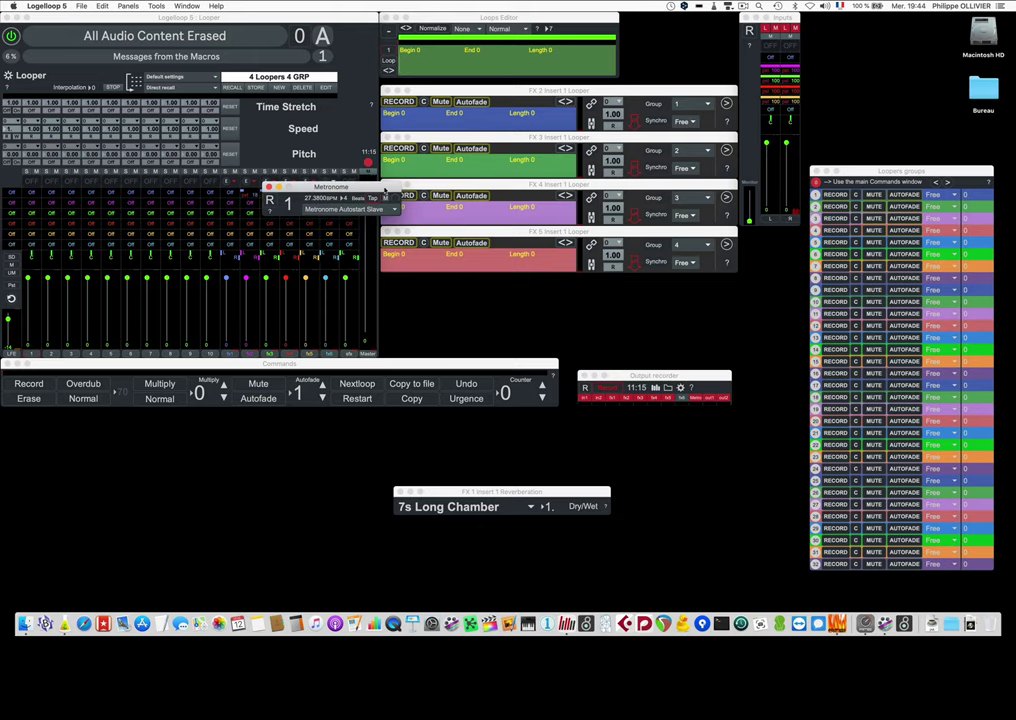
{"action": "left_click_drag", "start_coordinate": [380, 188], "coordinate": [533, 289]}
{"action": "key", "text": "super+plus"}
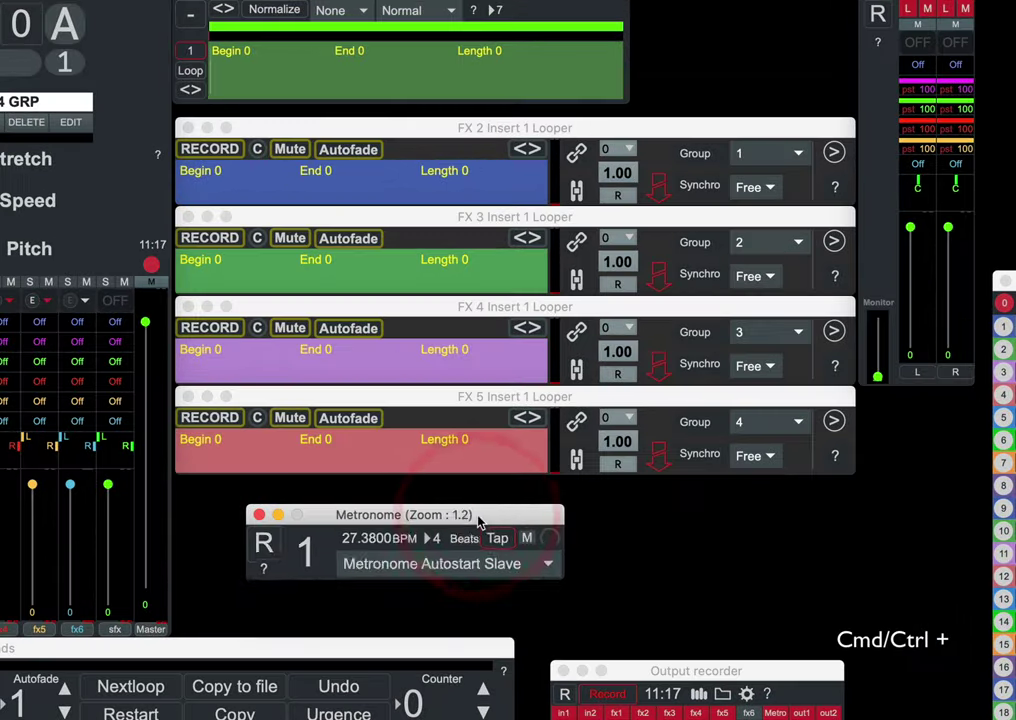
- Enlarge the Metronome window to zoom 1.7
{"action": "key", "text": "super+plus"}
{"action": "key", "text": "super+plus"}
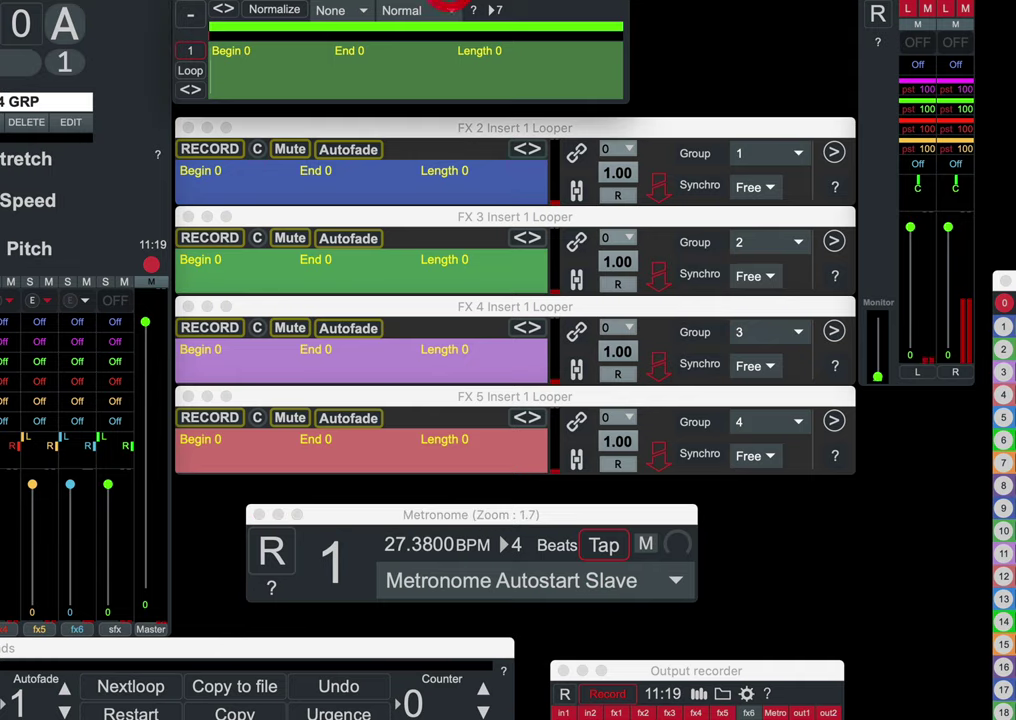
{"action": "left_click", "coordinate": [470, 12]}
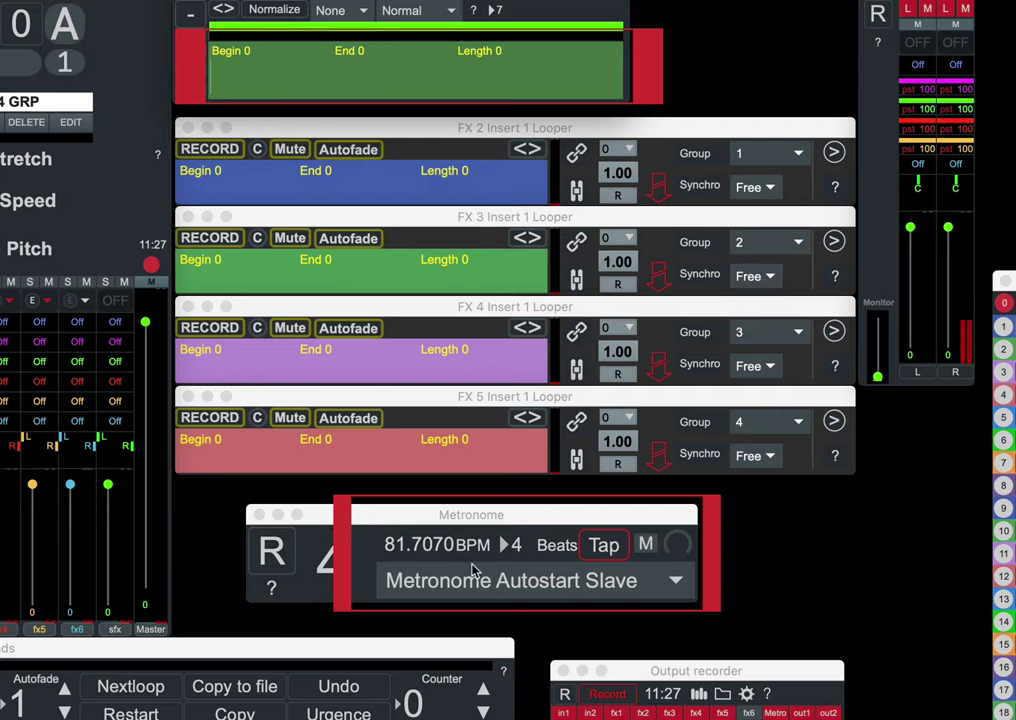
- Switch the metronome to Metronome On and set its tempo to 90 BPM
{"action": "left_click", "coordinate": [585, 592]}
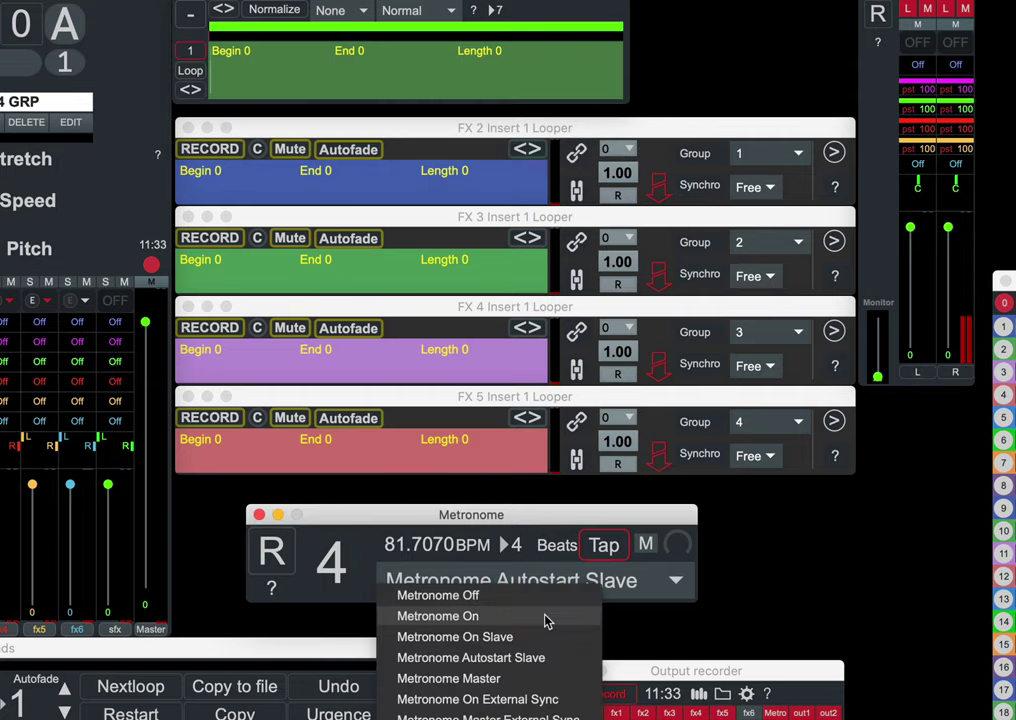
{"action": "left_click", "coordinate": [545, 618]}
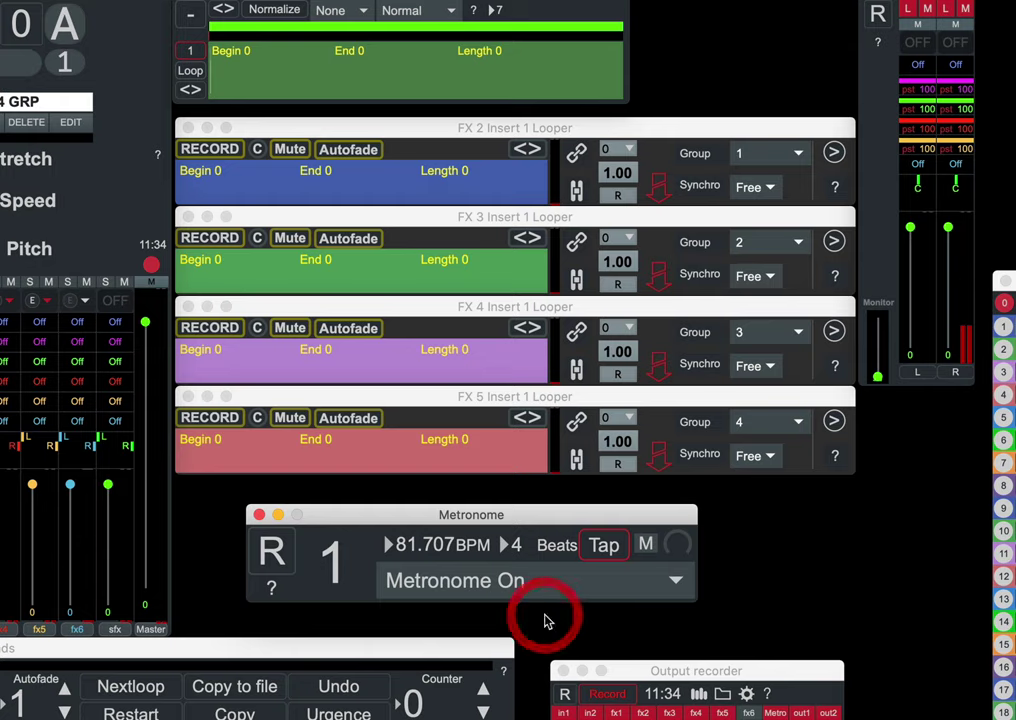
{"action": "double_click", "coordinate": [415, 545]}
{"action": "type", "text": "90."}
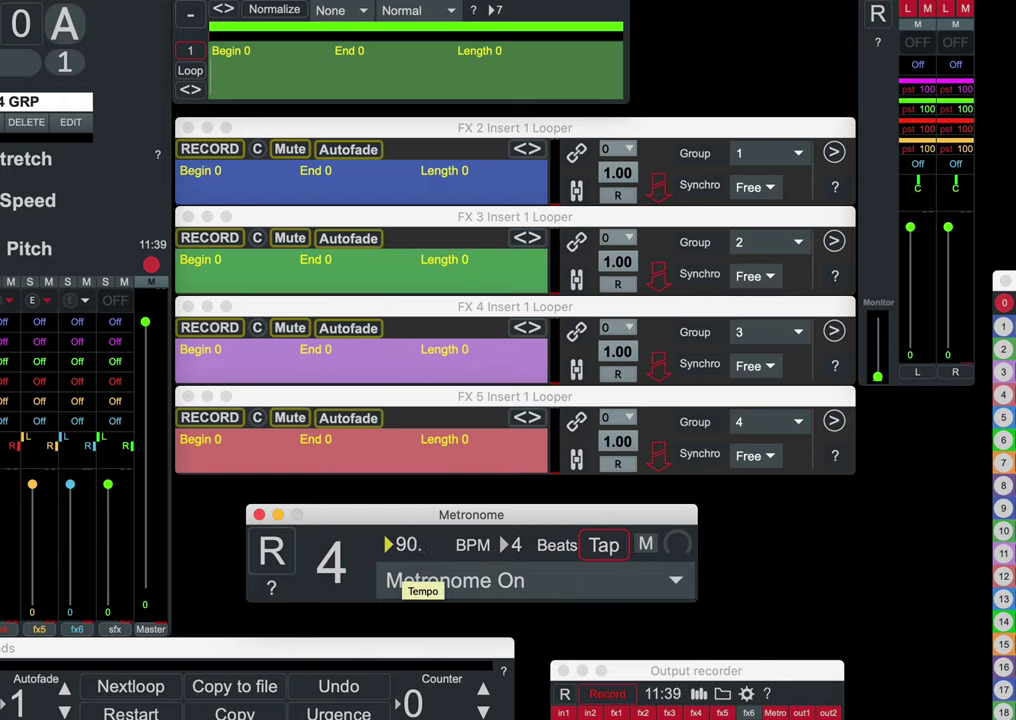
- Set the synchro of the FX 2, FX 3, FX 4 and FX 5 Loopers to 4 beats
{"action": "left_click", "coordinate": [760, 185]}
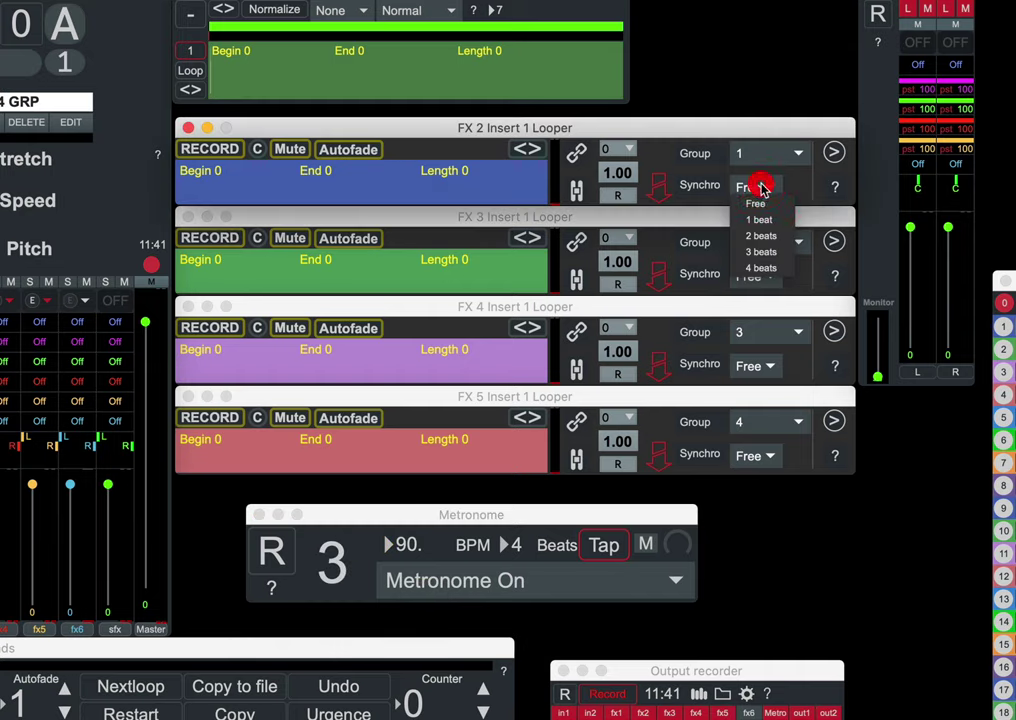
{"action": "left_click", "coordinate": [760, 266]}
{"action": "left_click", "coordinate": [762, 276]}
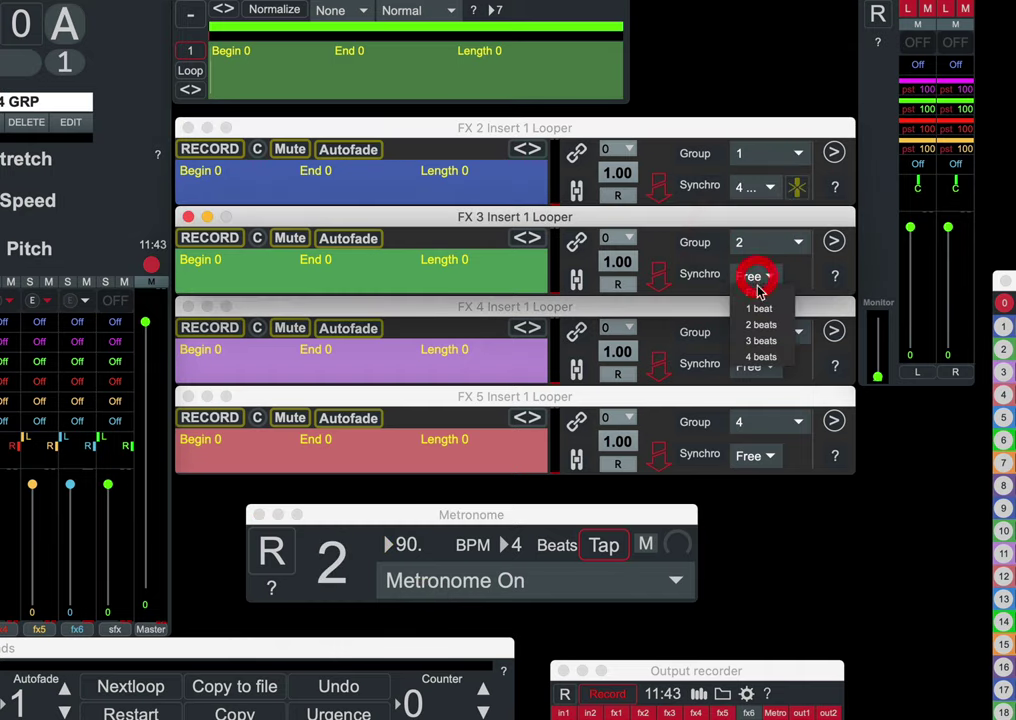
{"action": "left_click", "coordinate": [760, 357]}
{"action": "left_click", "coordinate": [755, 366]}
{"action": "left_click", "coordinate": [760, 447]}
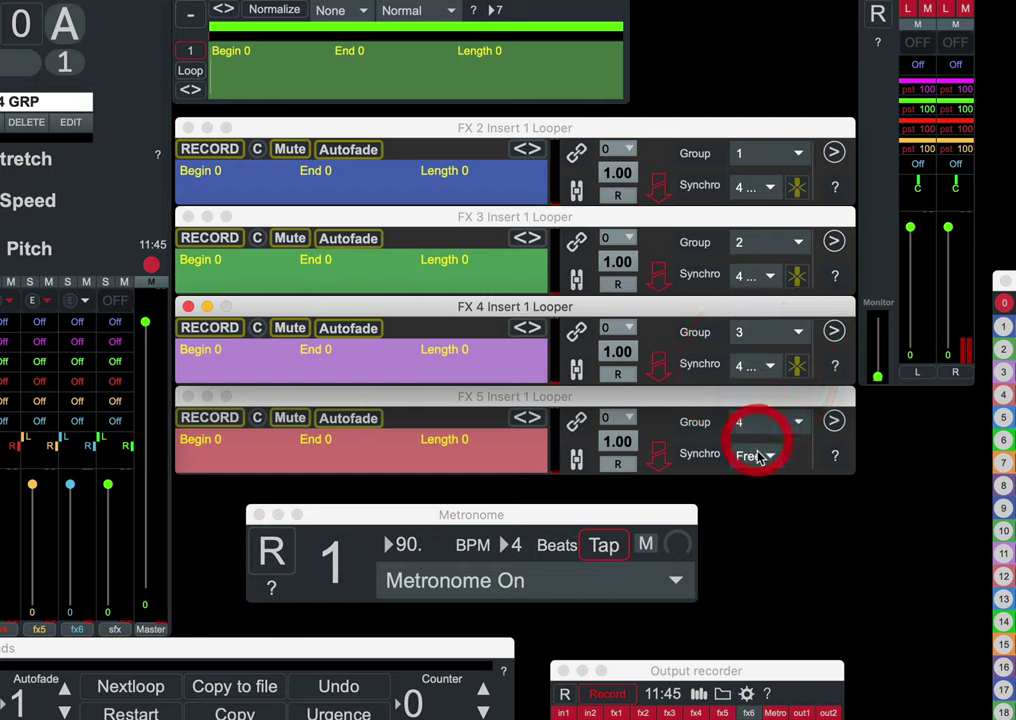
{"action": "left_click", "coordinate": [755, 456]}
{"action": "left_click", "coordinate": [759, 537]}
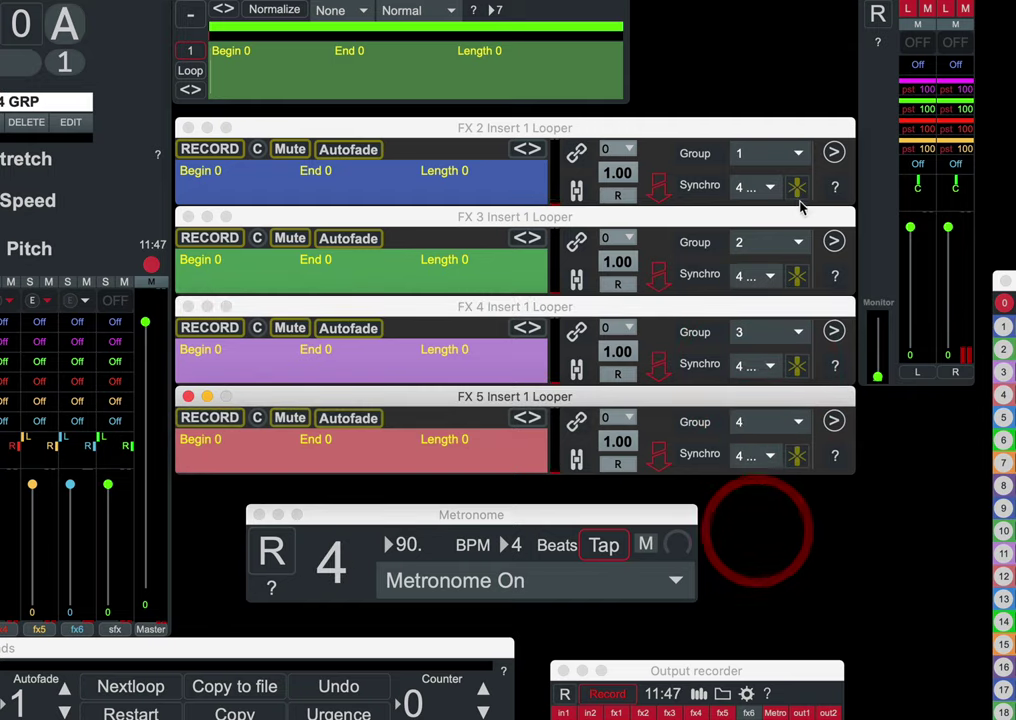
- Activate the option that makes actions happen at the next bar on all four Looper inserts, FX 2 to FX 5
{"action": "left_click", "coordinate": [797, 187]}
{"action": "left_click", "coordinate": [797, 276]}
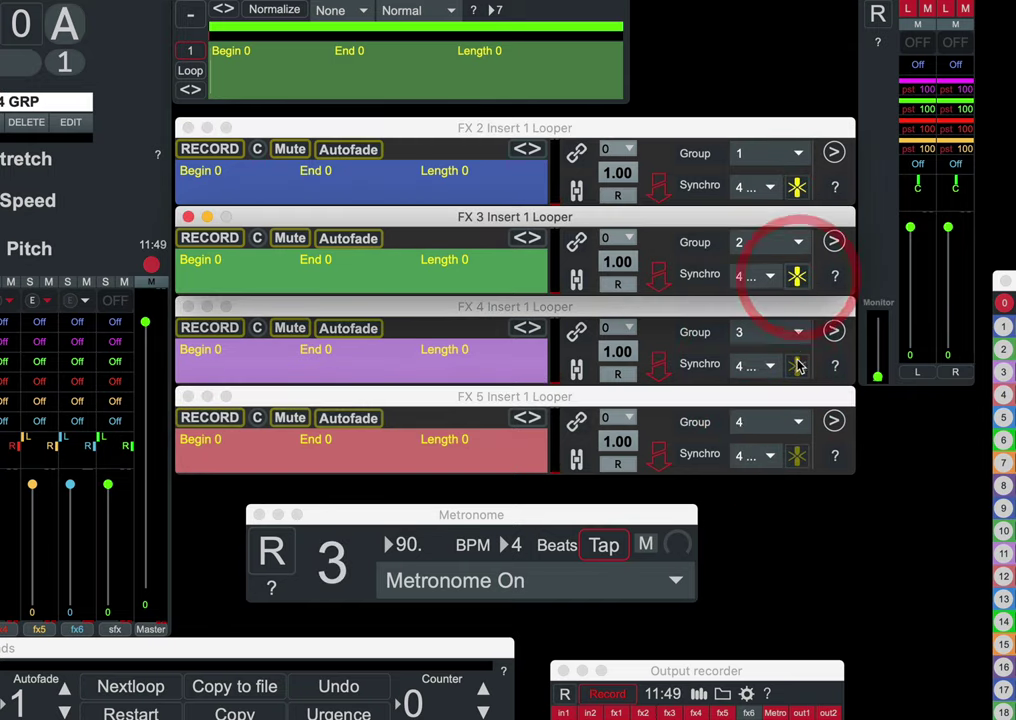
{"action": "left_click", "coordinate": [797, 366]}
{"action": "left_click", "coordinate": [797, 457]}
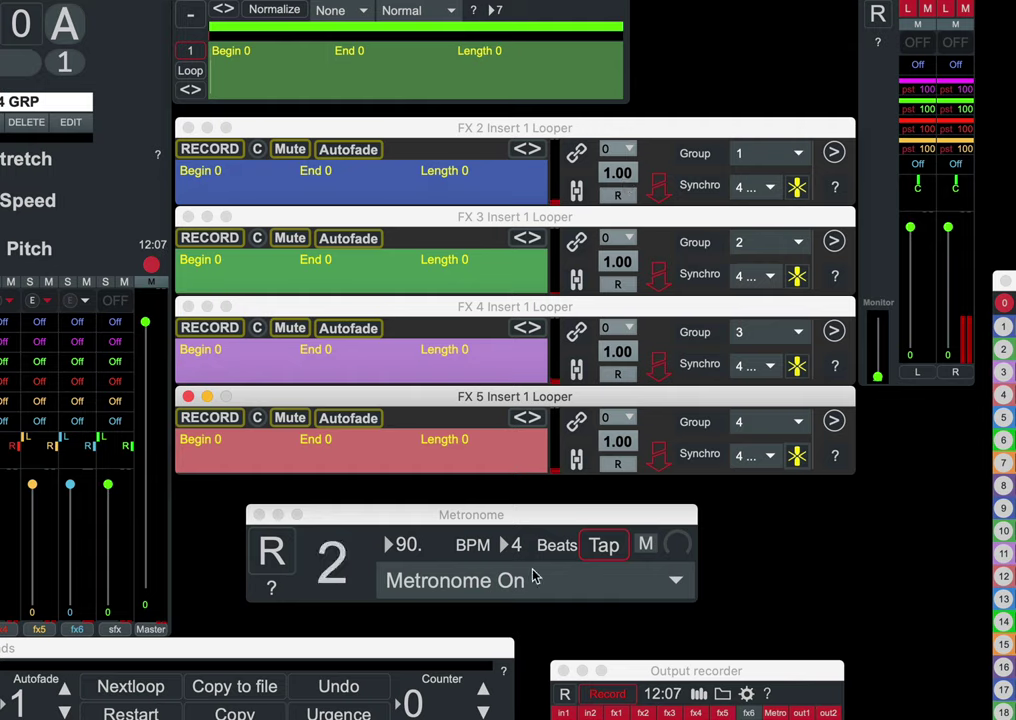
- Raise the metronome's sound level and look through the group choices of the FX 2 Looper
{"action": "left_click", "coordinate": [668, 543]}
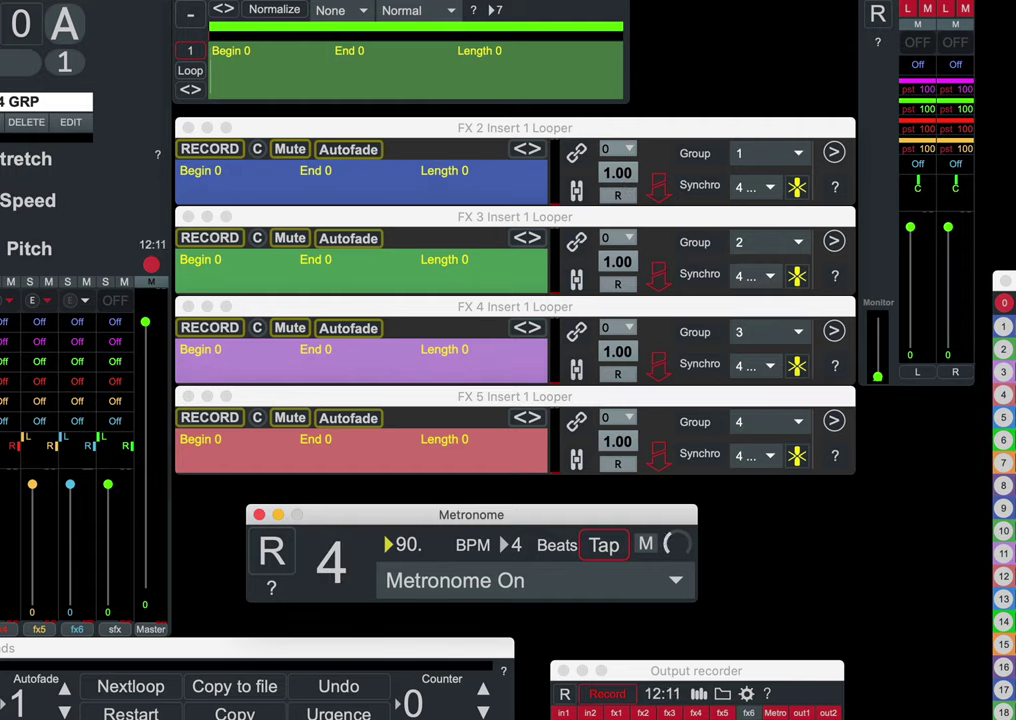
{"action": "left_click", "coordinate": [670, 540]}
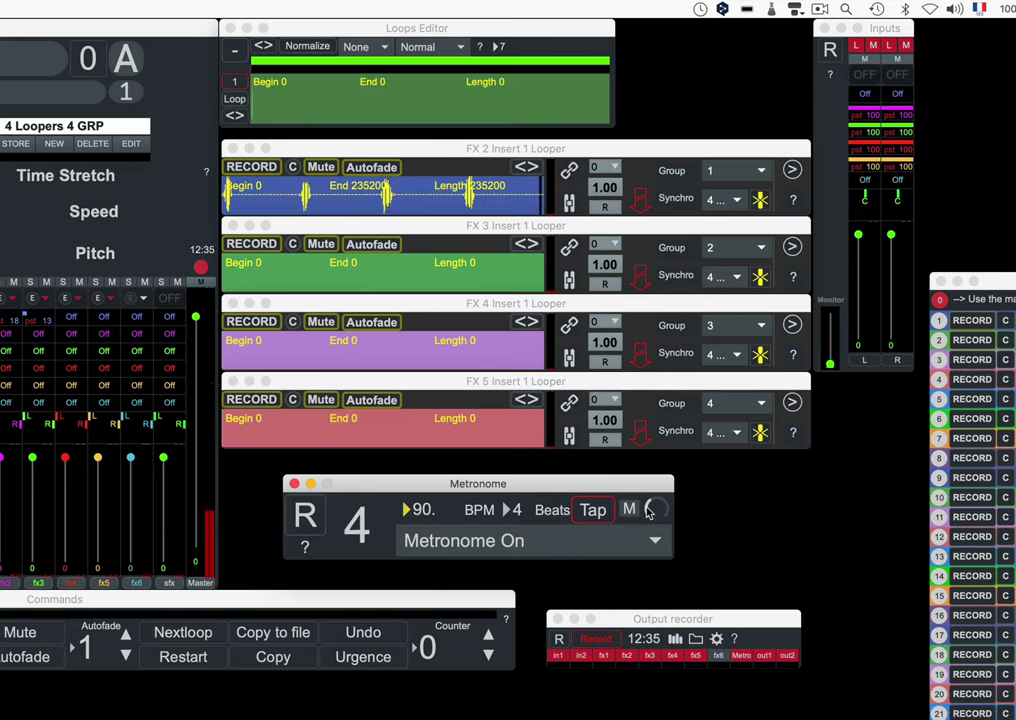
{"action": "left_click", "coordinate": [737, 172]}
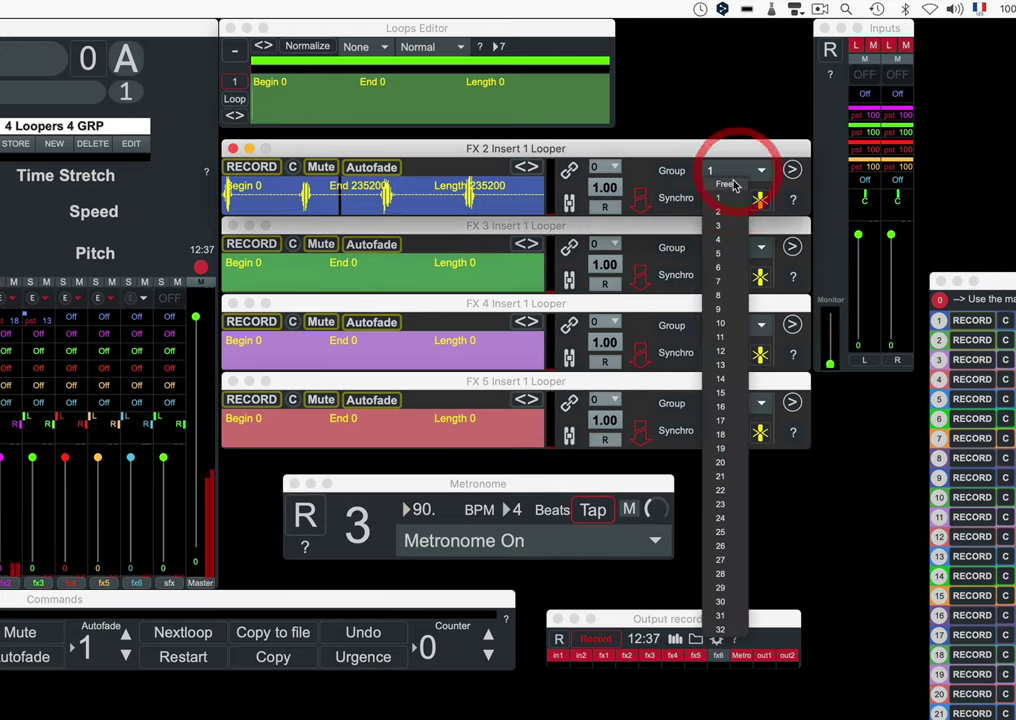
{"action": "left_click", "coordinate": [747, 152]}
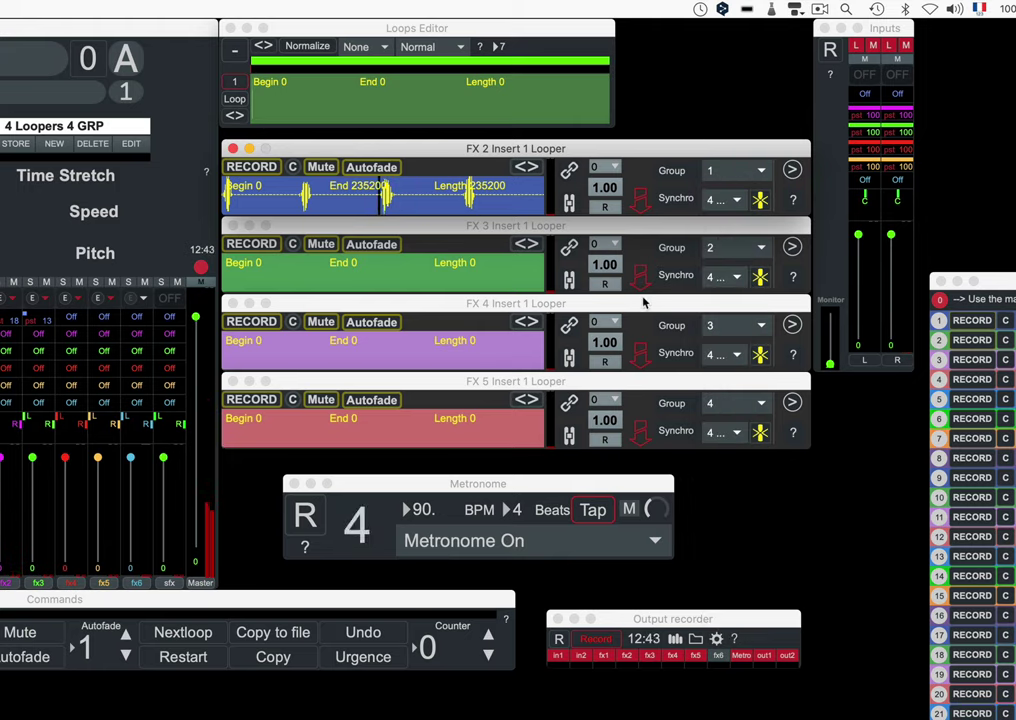
- Record a loop on the FX 3 Looper and another on the FX 4 Looper, closing each recording so it plays
{"action": "left_click", "coordinate": [264, 248]}
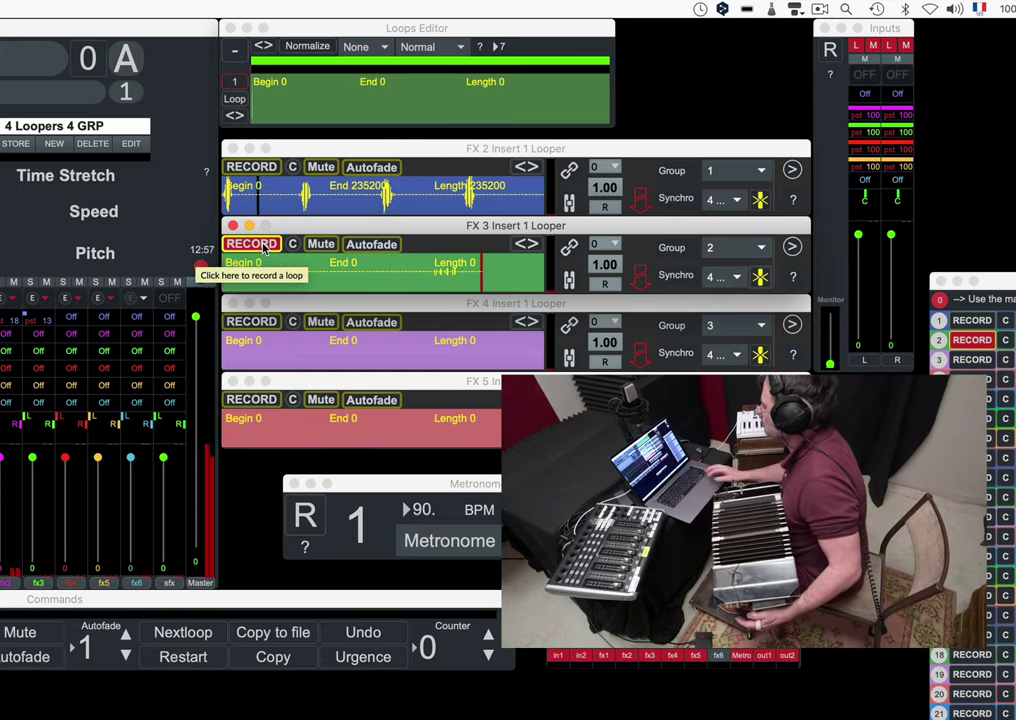
{"action": "left_click", "coordinate": [258, 246]}
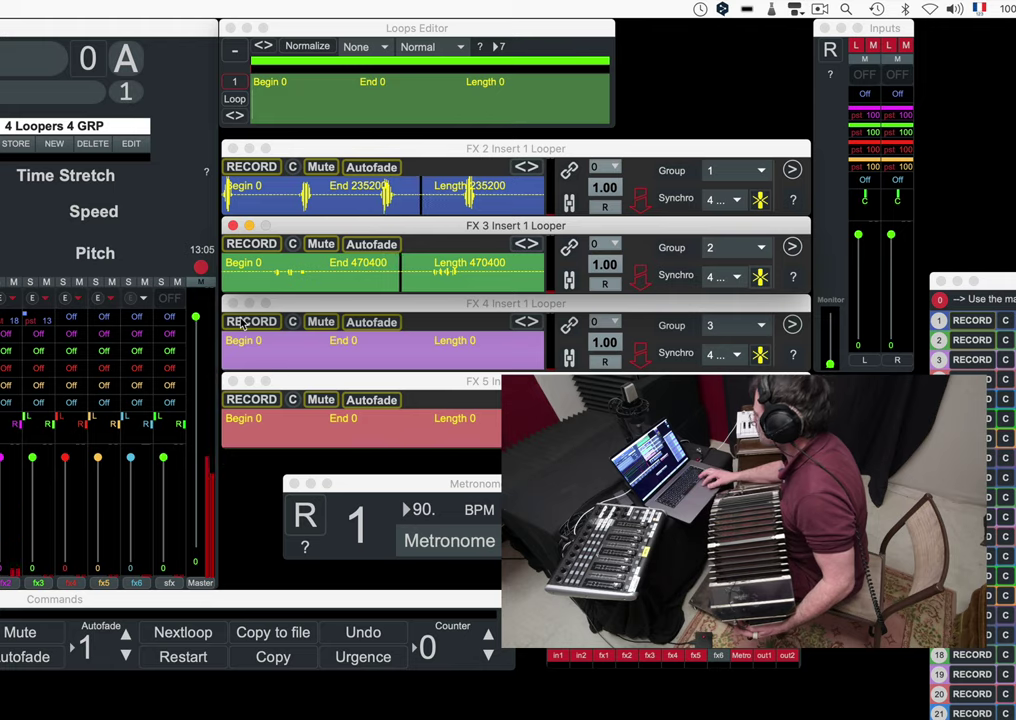
{"action": "left_click", "coordinate": [241, 322]}
{"action": "left_click", "coordinate": [241, 322]}
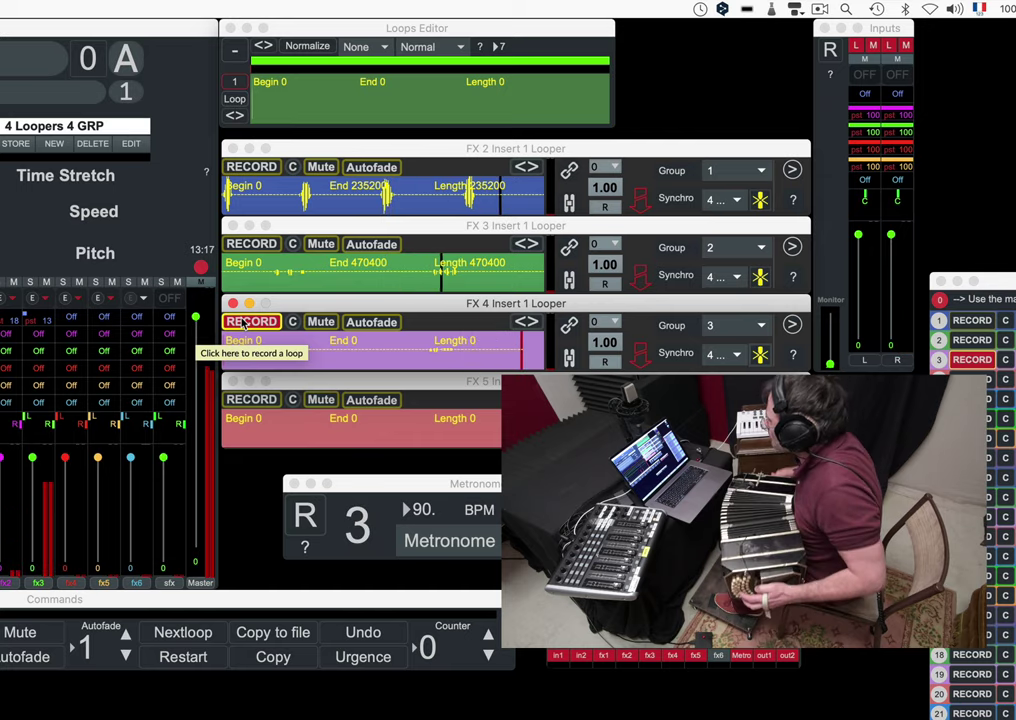
{"action": "left_click", "coordinate": [243, 322]}
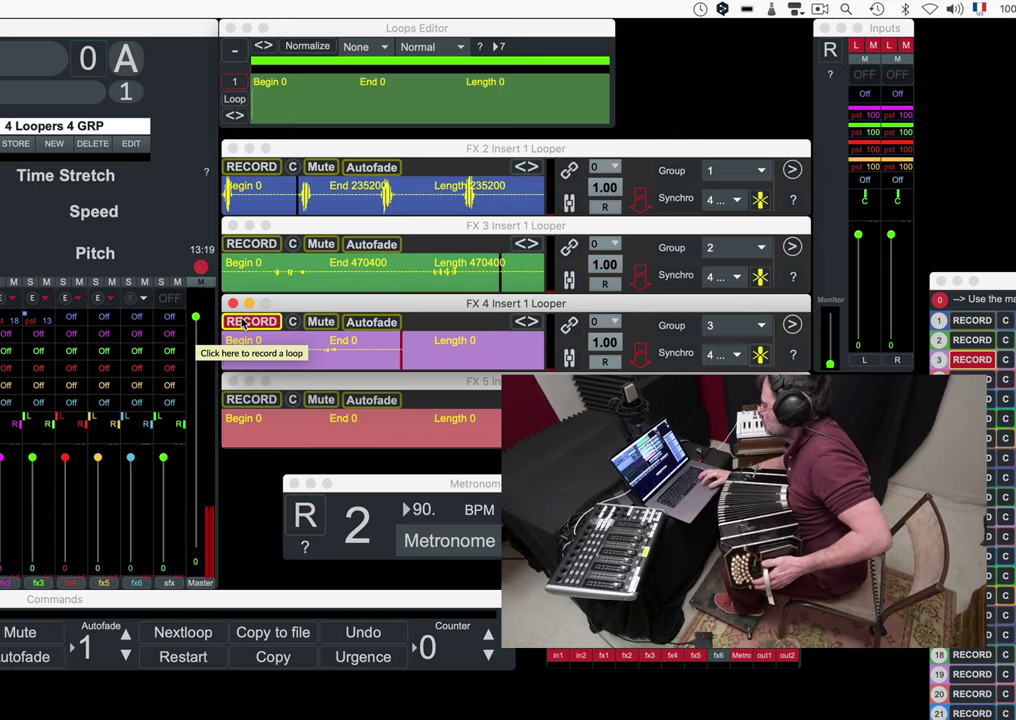
{"action": "left_click", "coordinate": [243, 322]}
- Activate the uppermost aux send on the fx4 and fx5 channels, at 15 for fx4 and 21 for fx5
{"action": "left_click", "coordinate": [64, 316]}
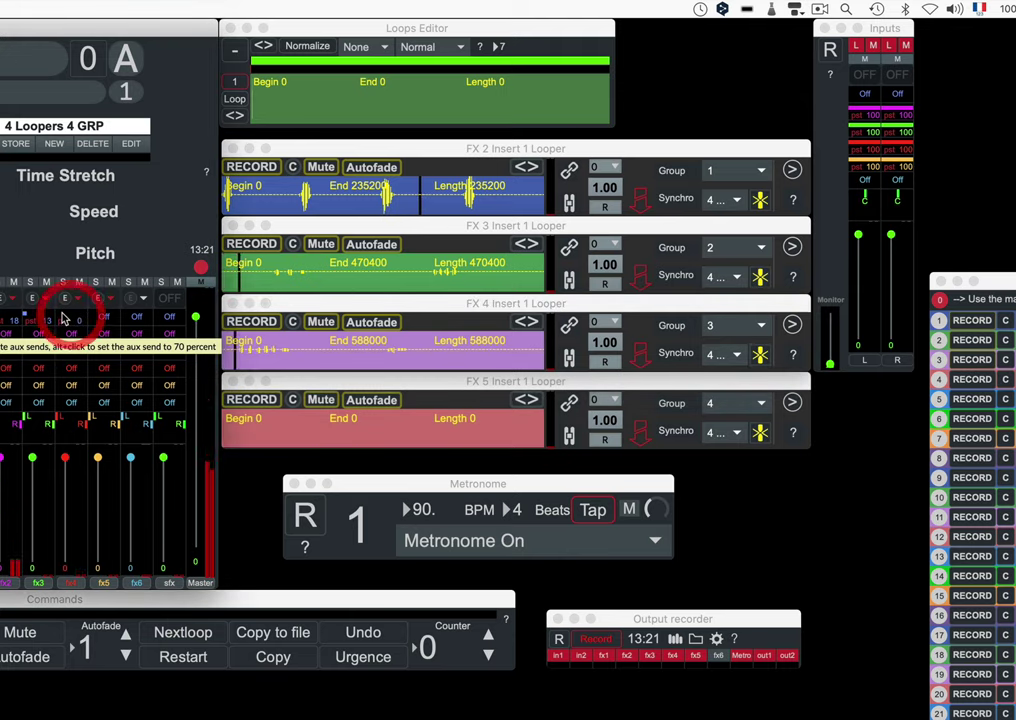
{"action": "left_click", "coordinate": [62, 316]}
{"action": "left_click", "coordinate": [97, 316]}
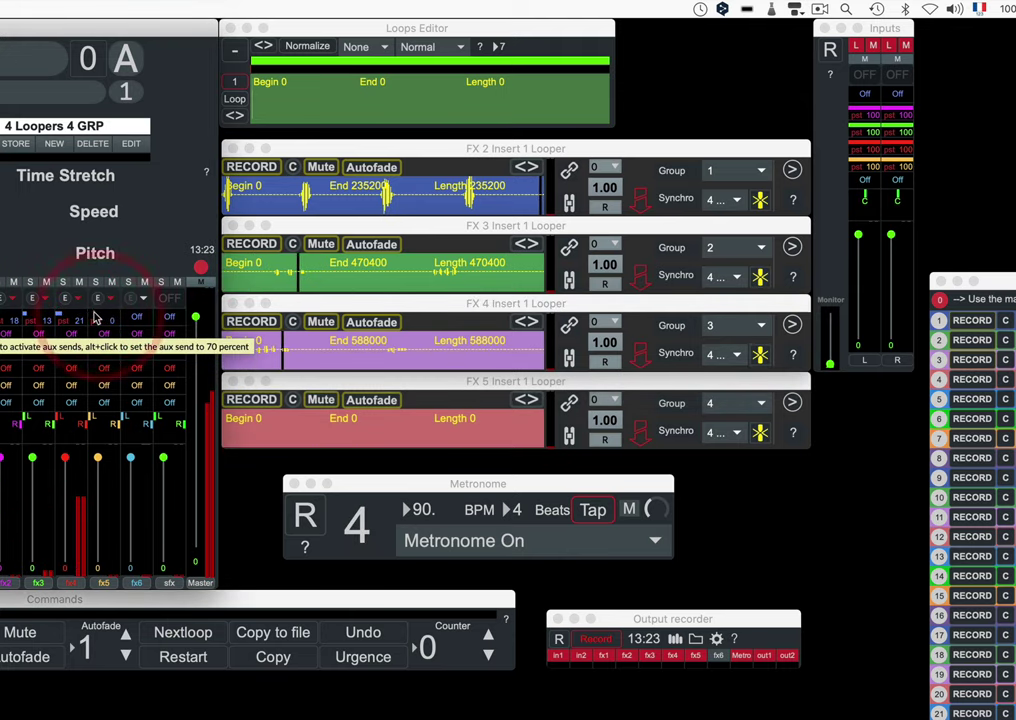
{"action": "left_click", "coordinate": [95, 317]}
{"action": "left_click", "coordinate": [64, 298]}
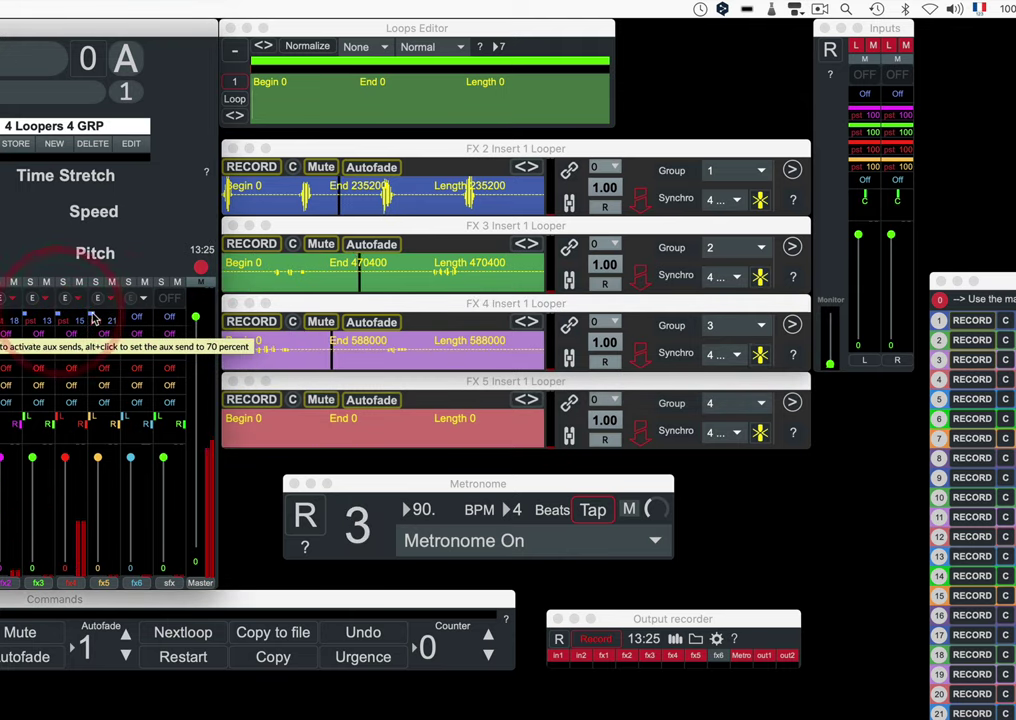
- Record a loop on the FX 5 Looper and adjust the metronome's sound level
{"action": "left_click", "coordinate": [262, 402]}
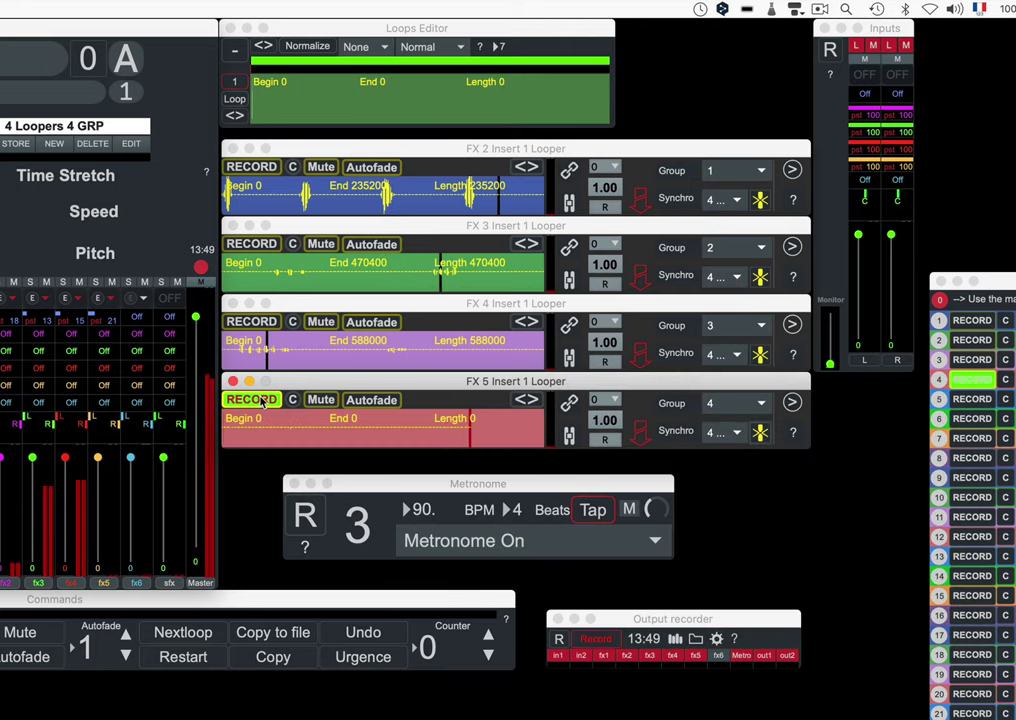
{"action": "left_click", "coordinate": [262, 401]}
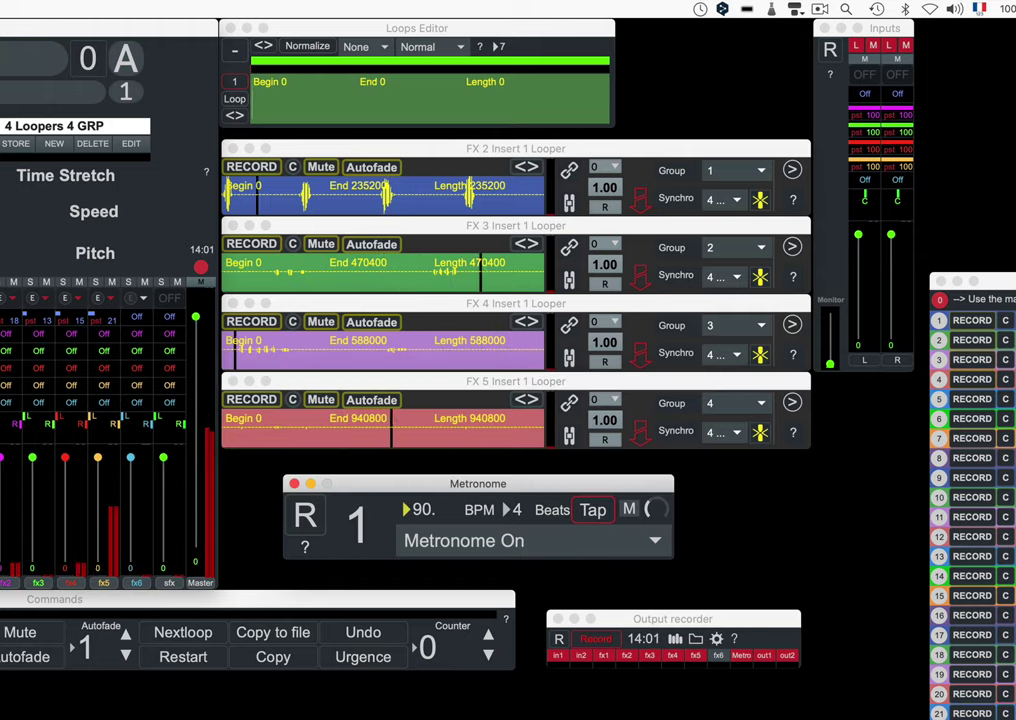
{"action": "left_click", "coordinate": [648, 511]}
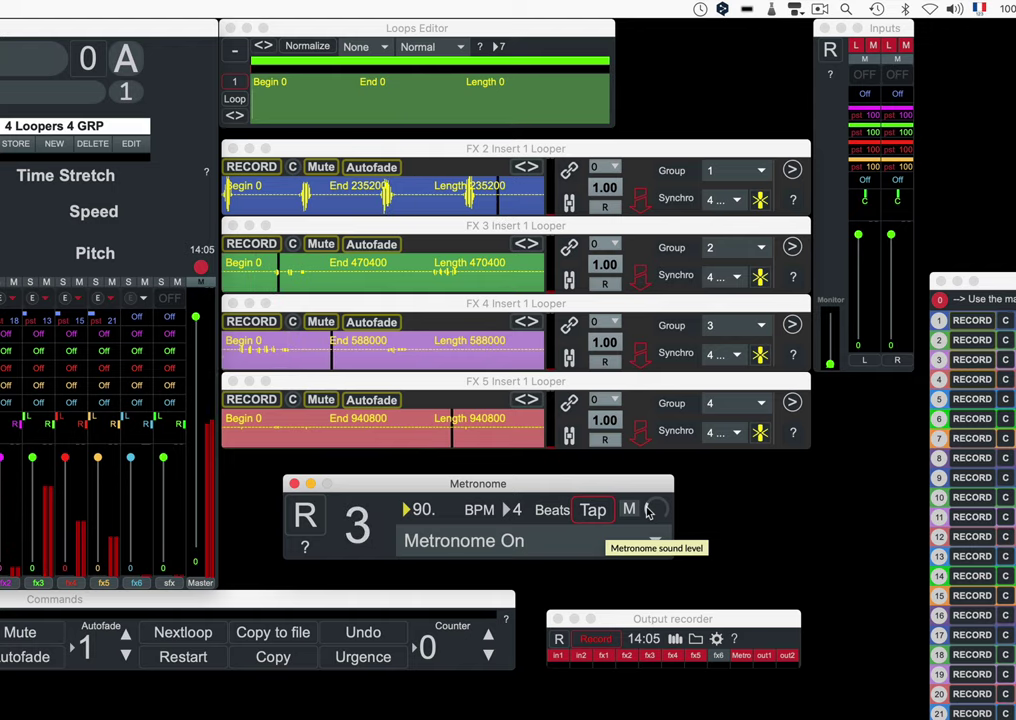
- Reverse the playback of the FX 2 loop and return it to forward playback
{"action": "left_click", "coordinate": [606, 208]}
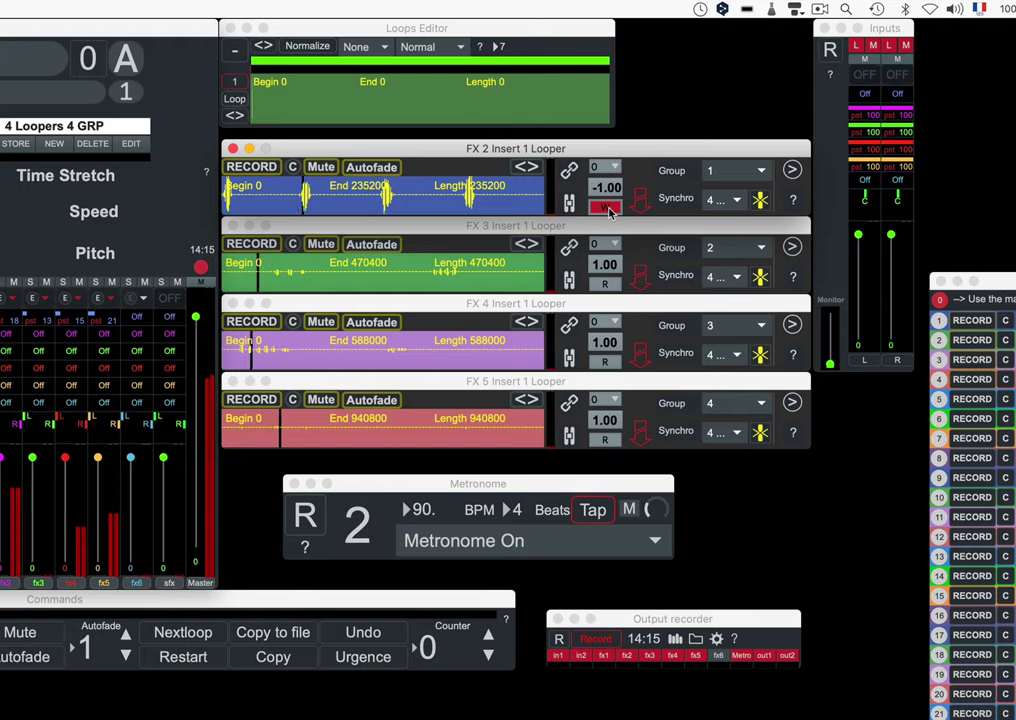
{"action": "left_click", "coordinate": [606, 208]}
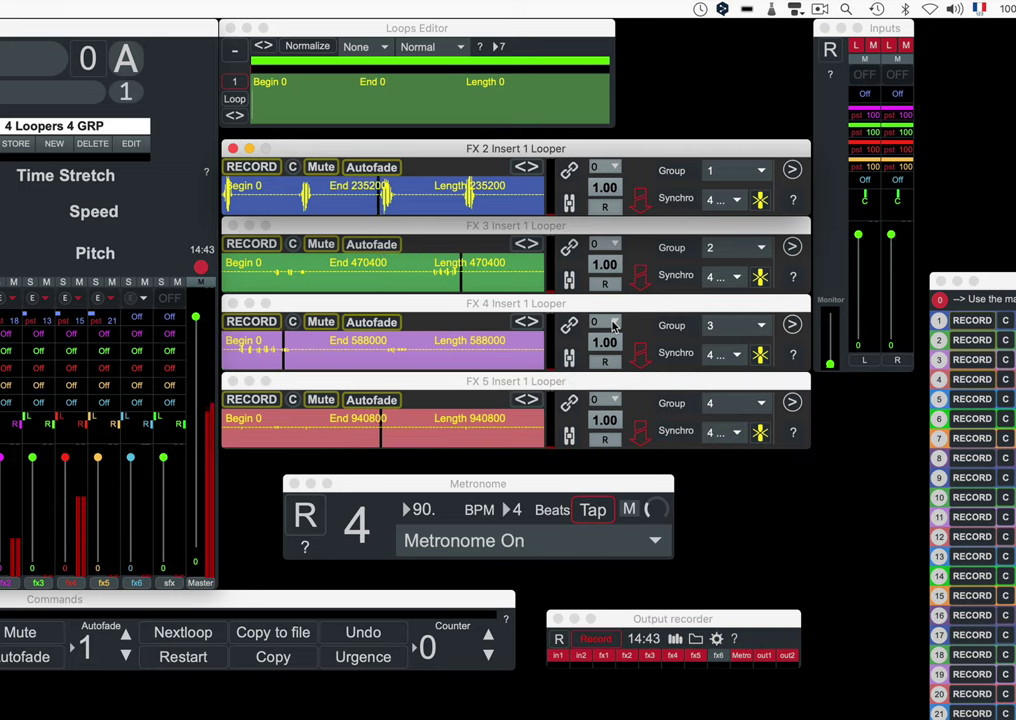
- Fade out and mute the loops on FX 2, FX 3, FX 4 and FX 5 with Autofade
{"action": "left_click", "coordinate": [367, 170]}
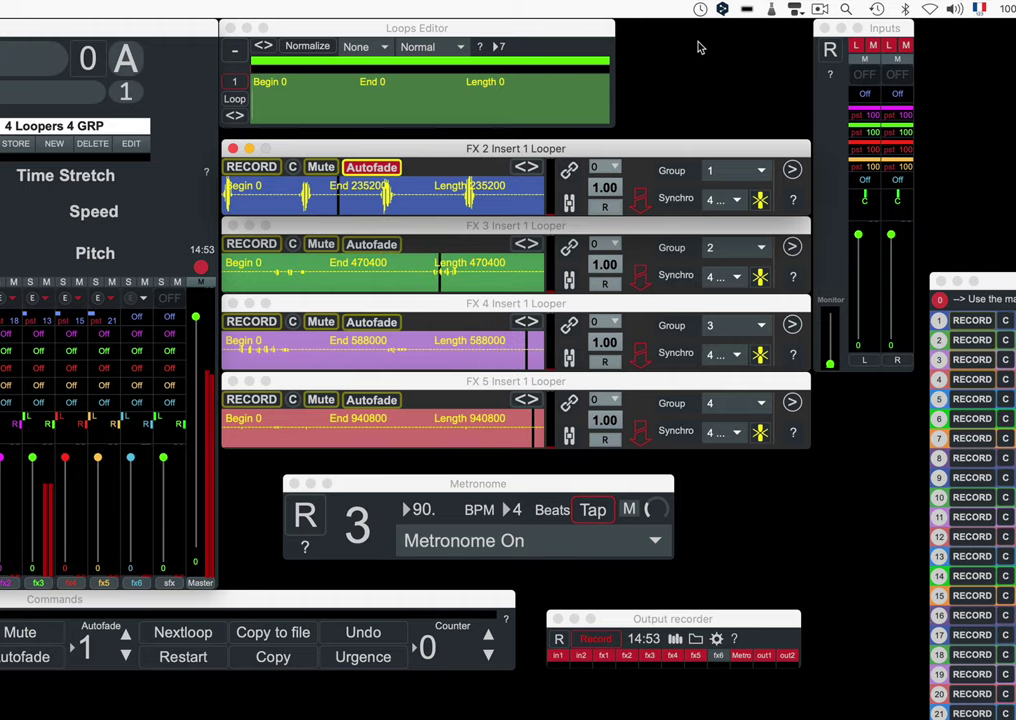
{"action": "left_click", "coordinate": [378, 245]}
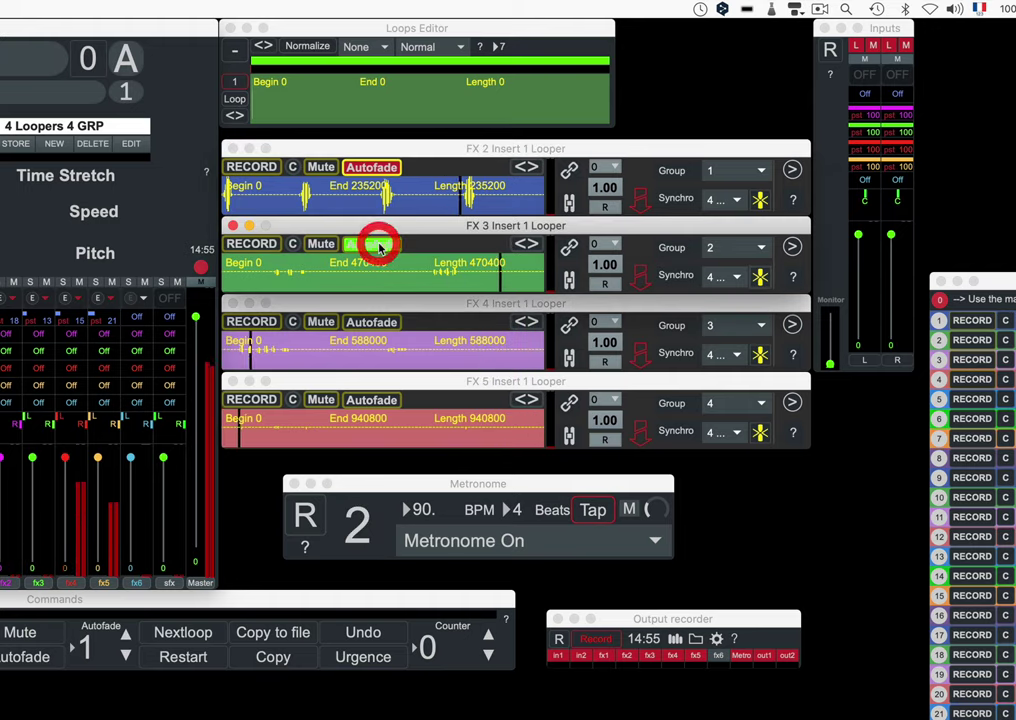
{"action": "left_click", "coordinate": [372, 322]}
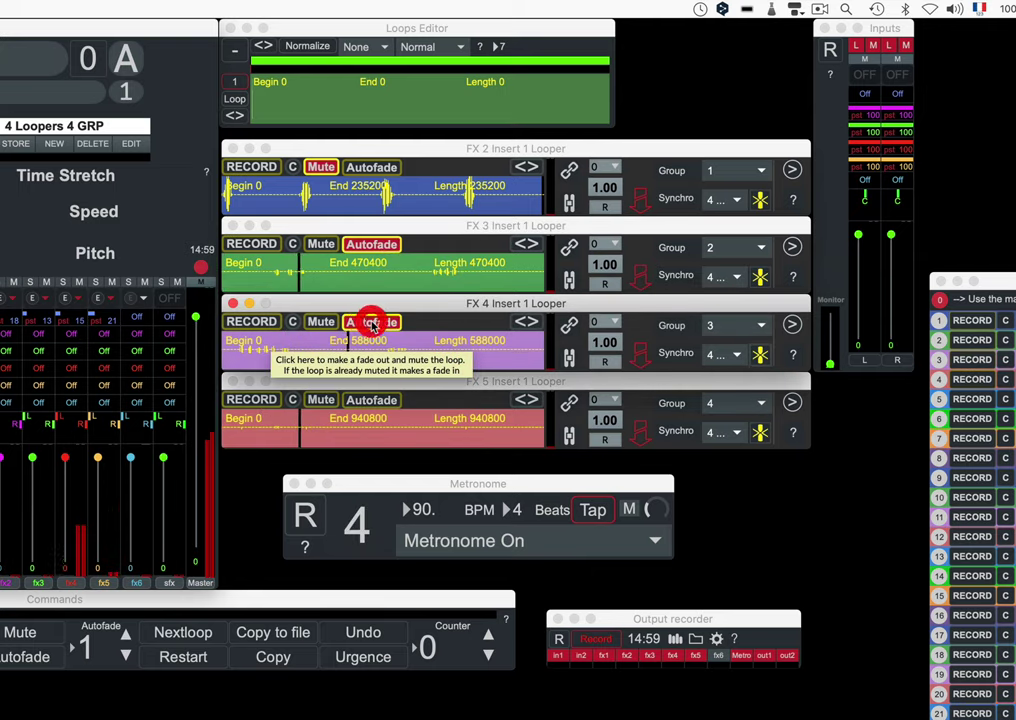
{"action": "left_click", "coordinate": [372, 401]}
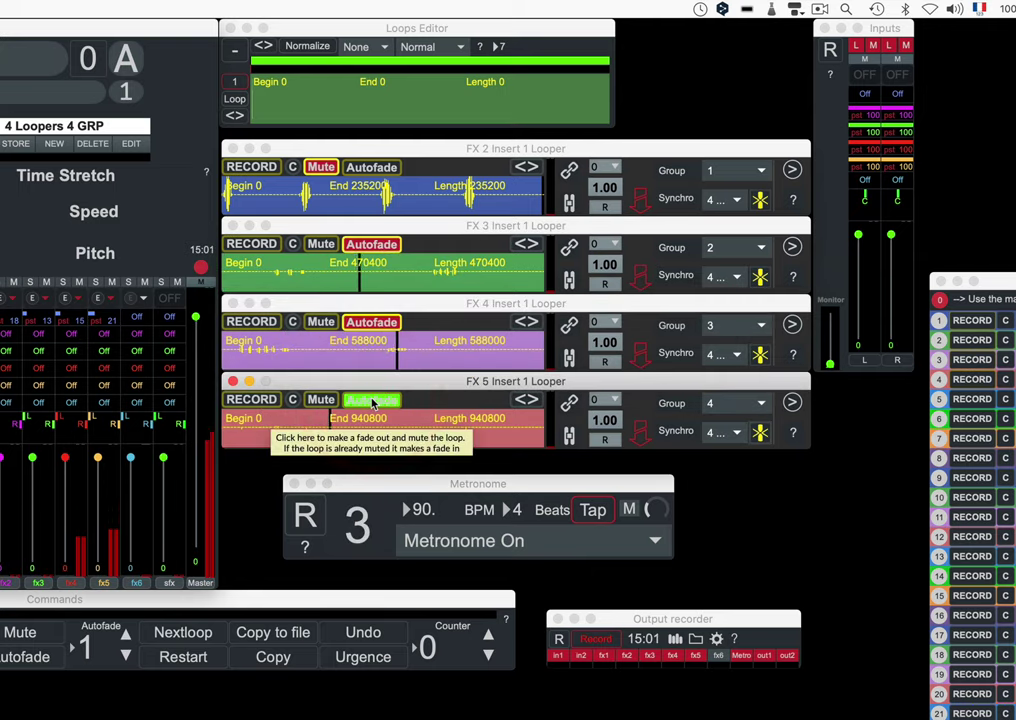
{"action": "left_click", "coordinate": [372, 401]}
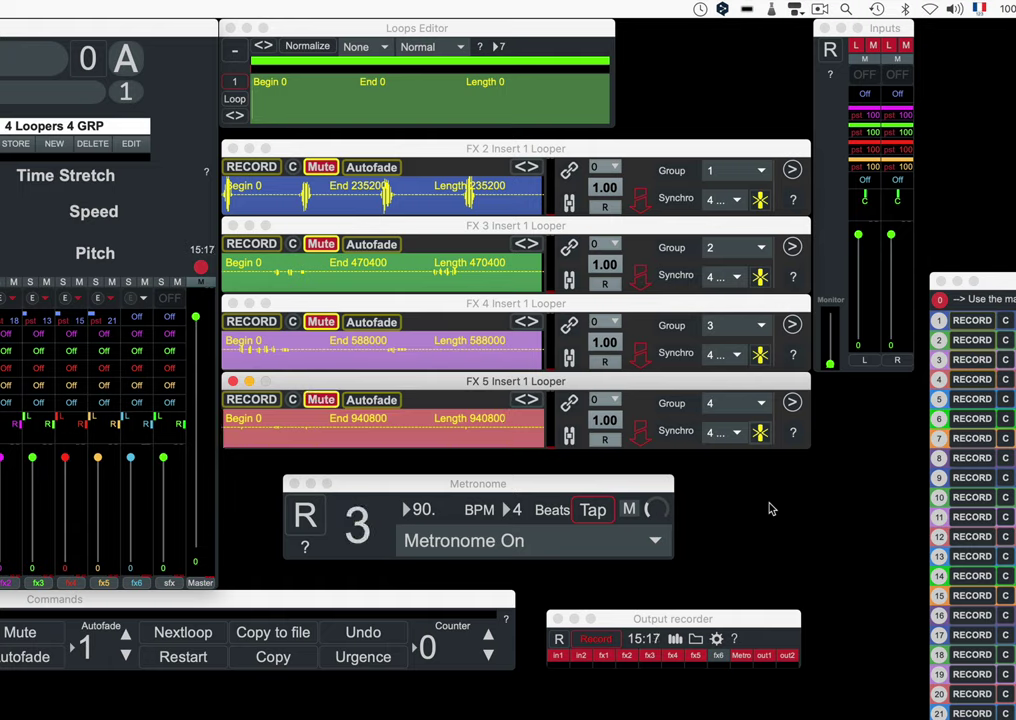
- Mute the metronome's sound and unmute the FX 3 and FX 5 loops
{"action": "left_click", "coordinate": [627, 511]}
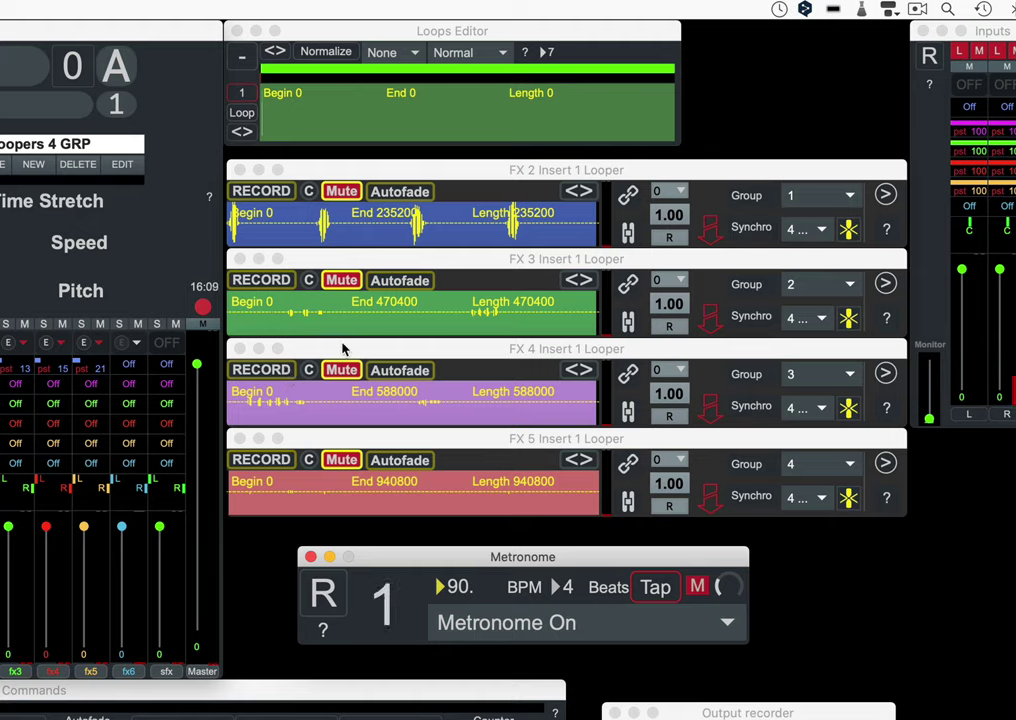
{"action": "left_click", "coordinate": [344, 283]}
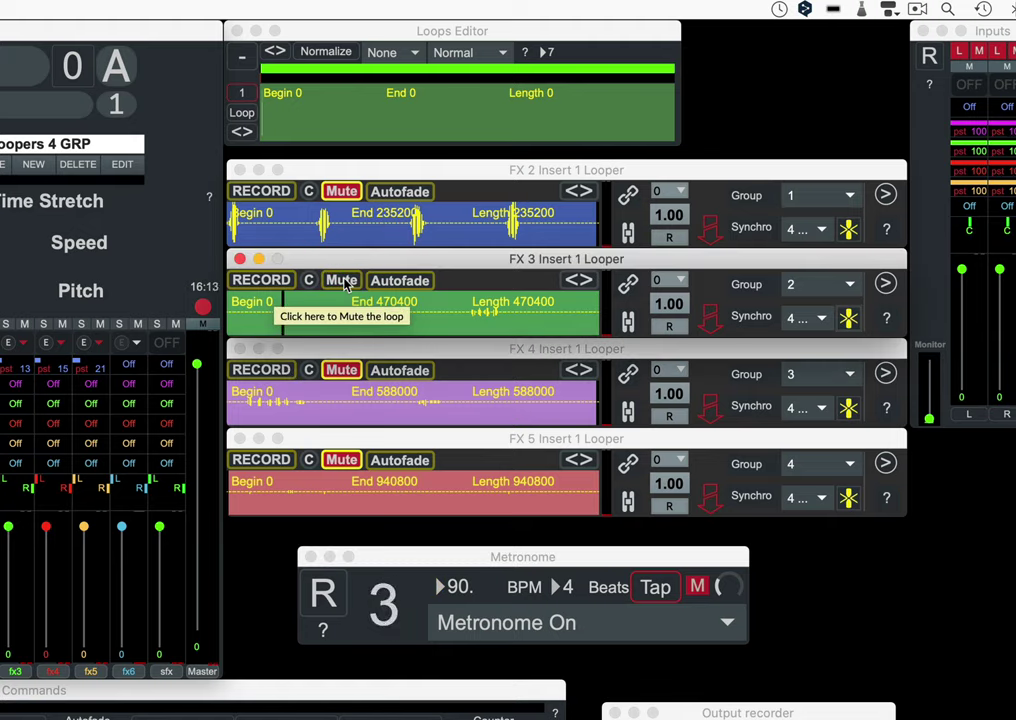
{"action": "left_click", "coordinate": [340, 461]}
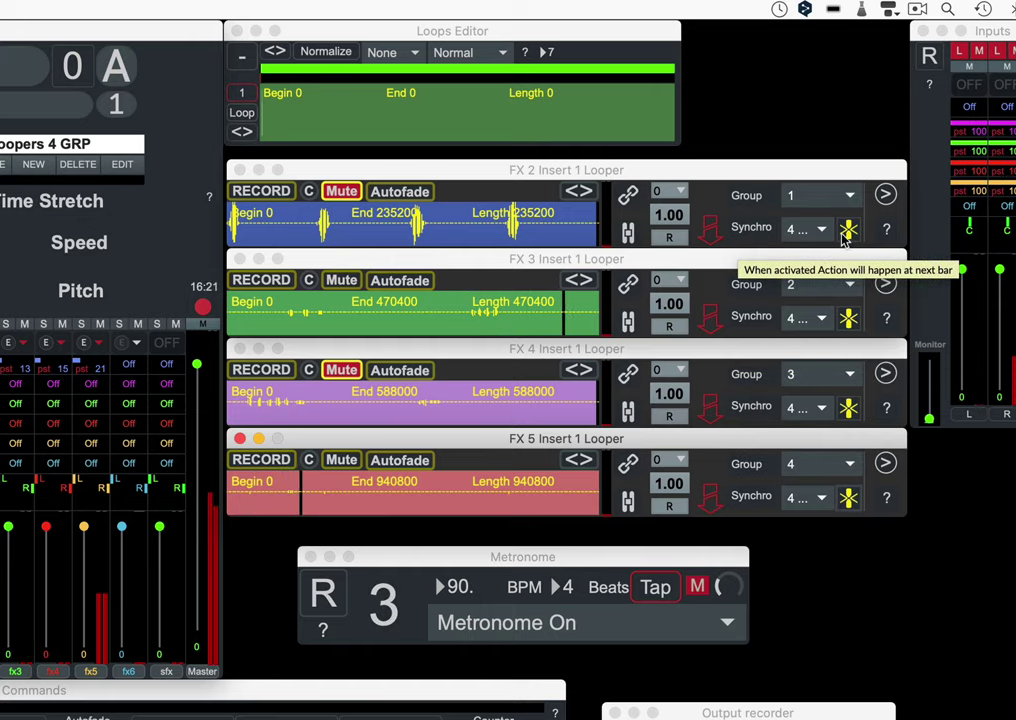
- Unmute the FX 4 and FX 2 loops, and mute the FX 2 loop once more before unmuting it again
{"action": "left_click", "coordinate": [340, 372]}
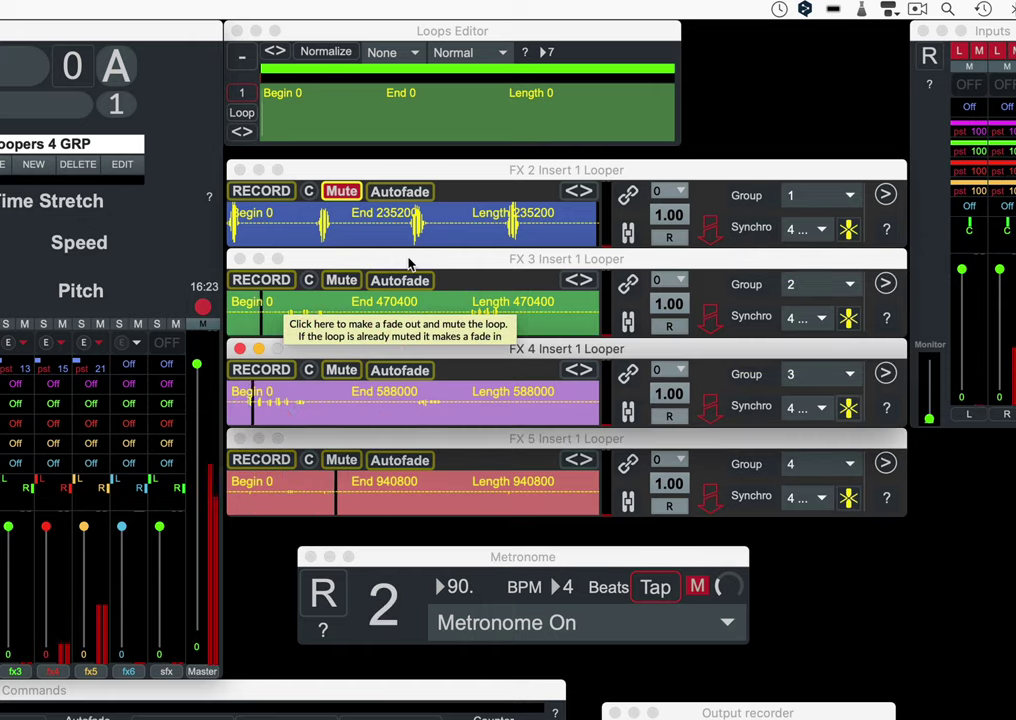
{"action": "left_click", "coordinate": [352, 194]}
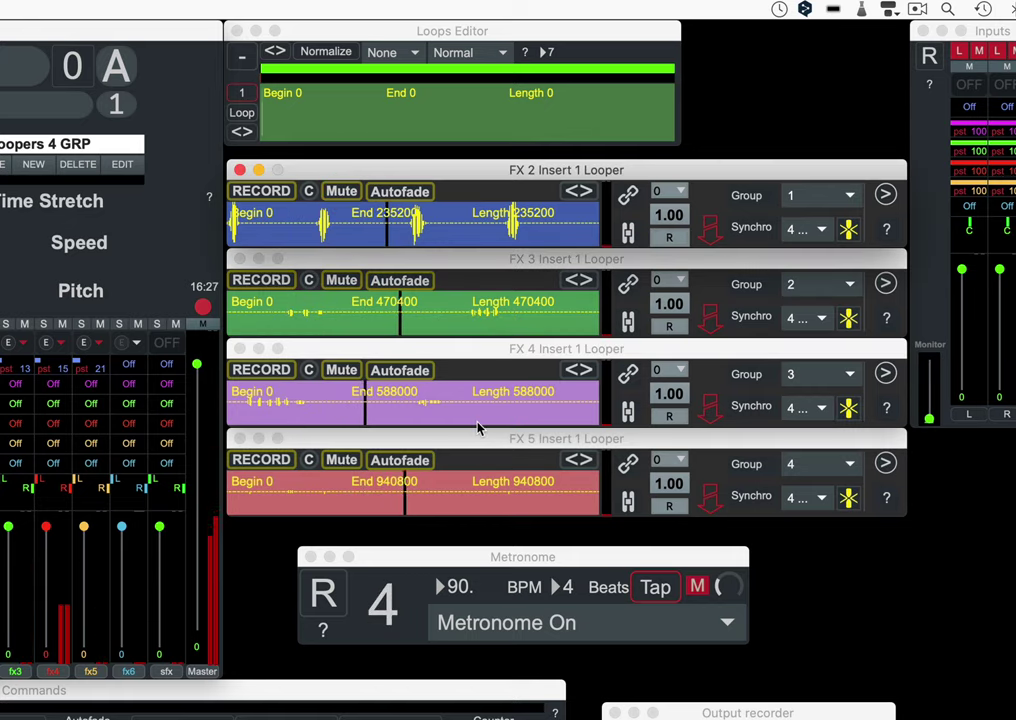
{"action": "left_click", "coordinate": [345, 192]}
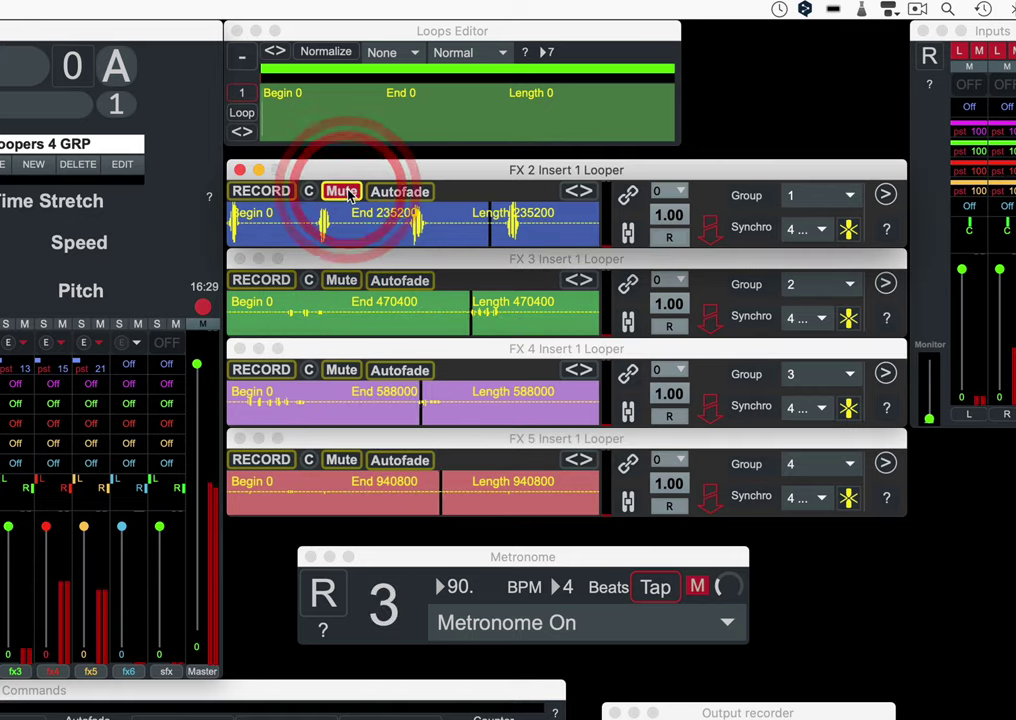
{"action": "left_click", "coordinate": [349, 194]}
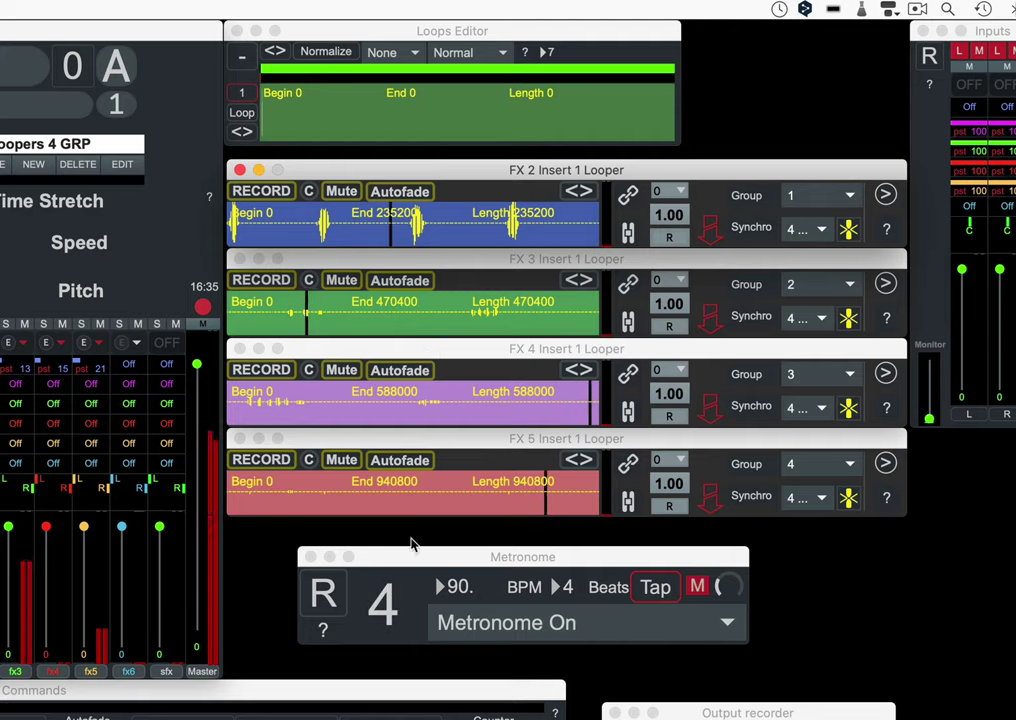
- Fade out the FX 5, FX 4, FX 3 and FX 2 loops one after another with Autofade
{"action": "left_click", "coordinate": [404, 460]}
{"action": "left_click", "coordinate": [415, 372]}
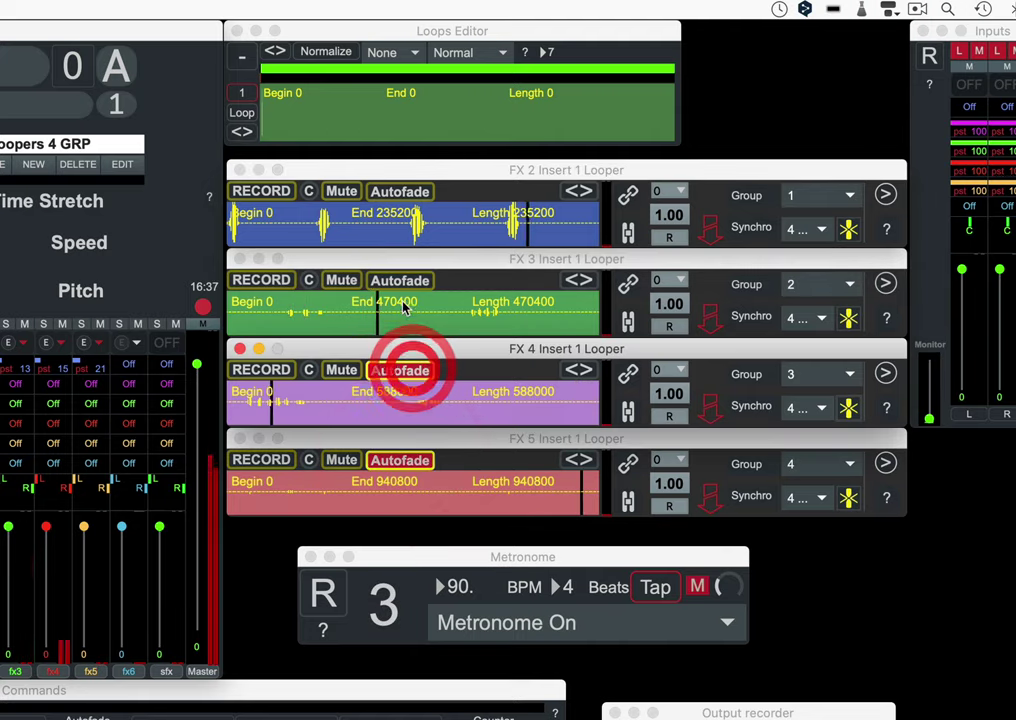
{"action": "left_click", "coordinate": [403, 281]}
{"action": "left_click", "coordinate": [408, 194]}
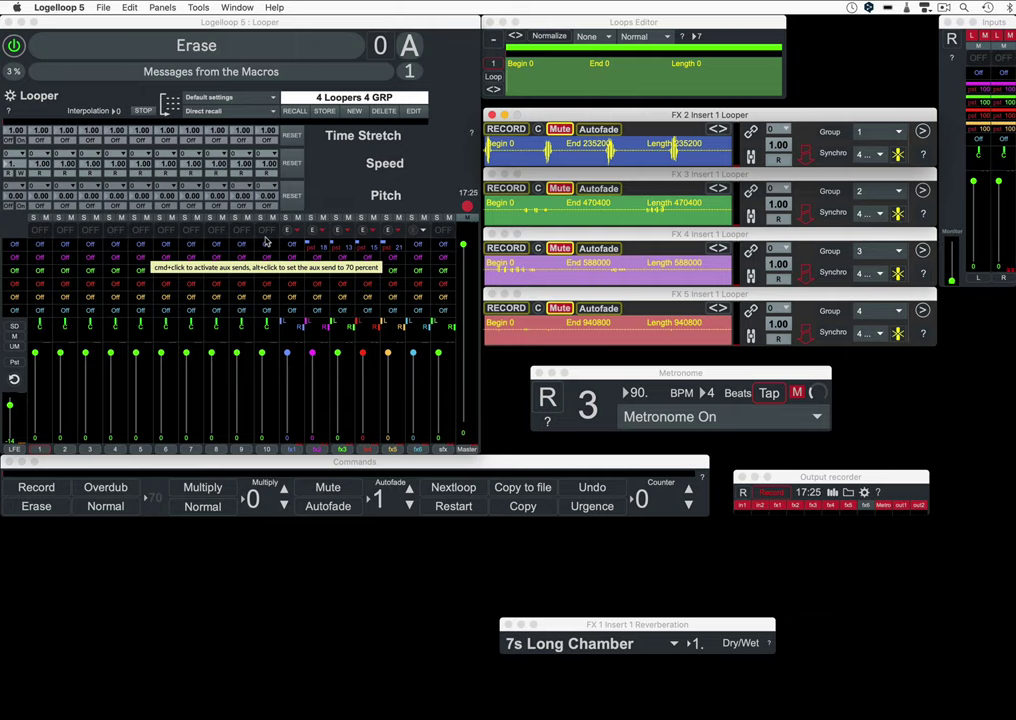
- Clear the recorded loops of the FX 2, FX 3, FX 4 and FX 5 Loopers
{"action": "left_click", "coordinate": [537, 129]}
{"action": "left_click", "coordinate": [537, 188]}
{"action": "left_click", "coordinate": [537, 248]}
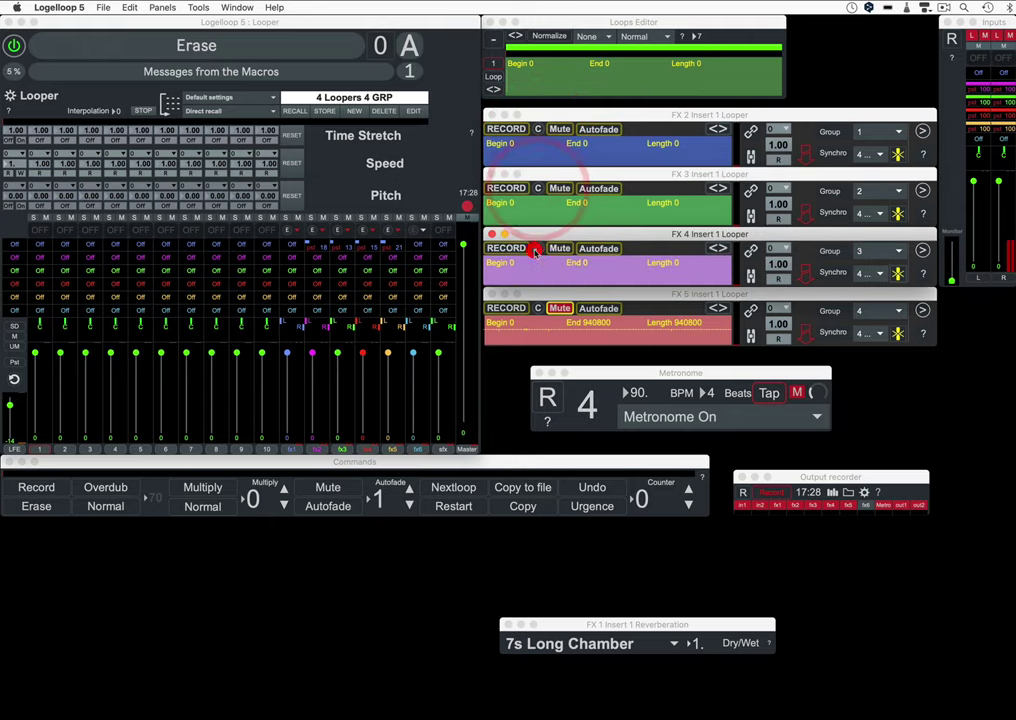
{"action": "left_click", "coordinate": [537, 309]}
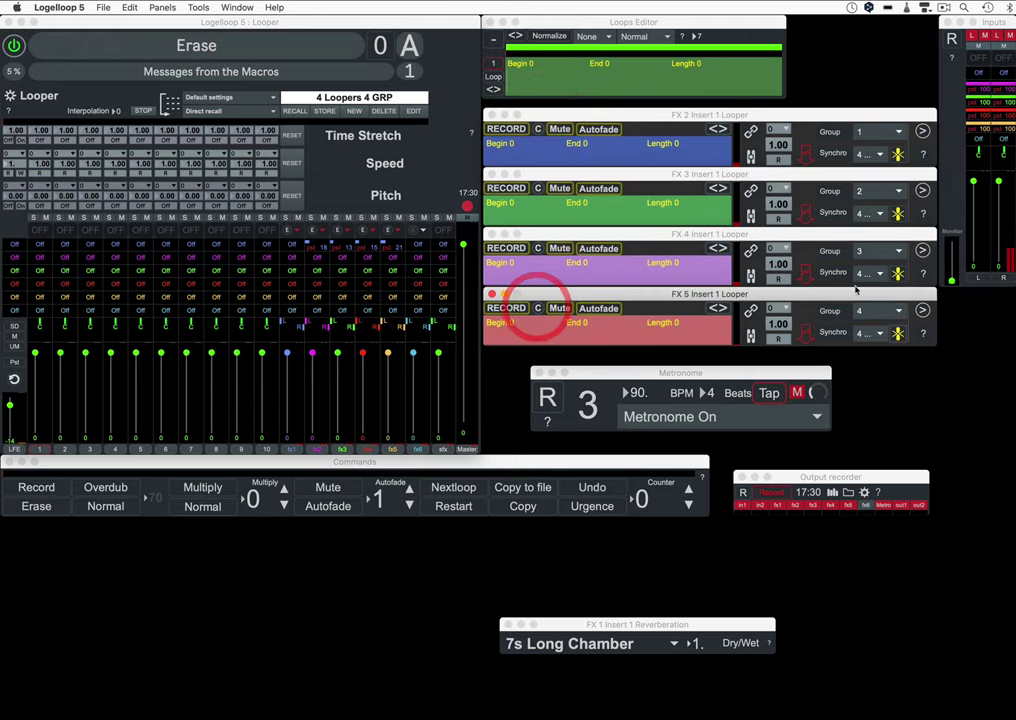
- Set Synchro to Free on the FX 2, FX 3, FX 4 and FX 5 Loopers
{"action": "left_click", "coordinate": [875, 157]}
{"action": "left_click", "coordinate": [871, 166]}
{"action": "left_click", "coordinate": [876, 214]}
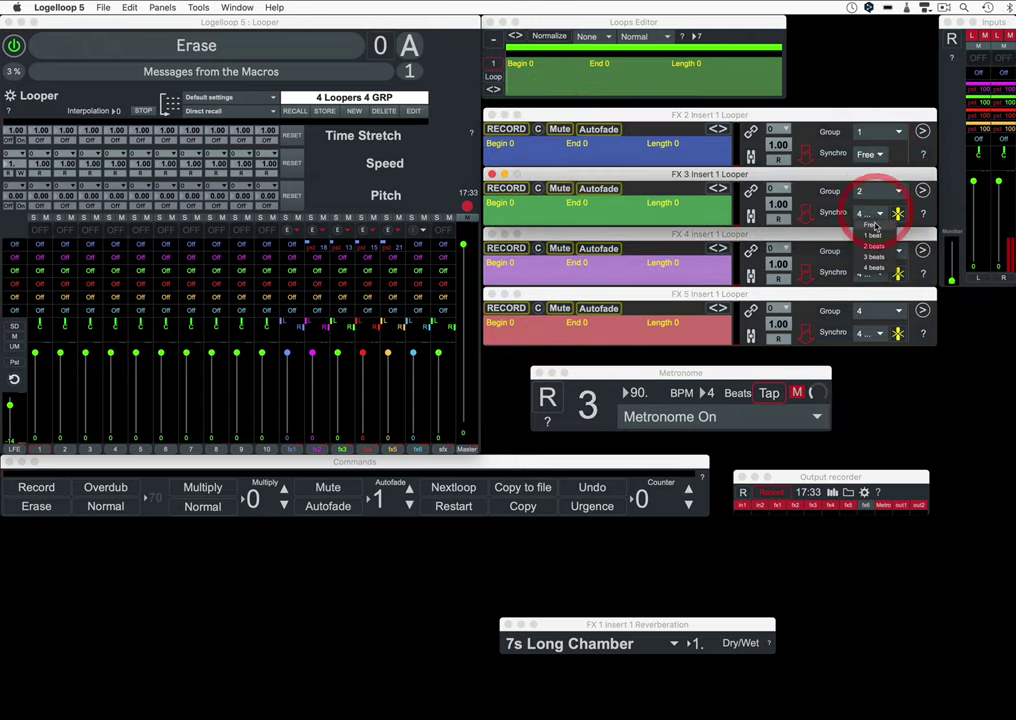
{"action": "left_click", "coordinate": [873, 226]}
{"action": "left_click", "coordinate": [876, 272]}
{"action": "left_click", "coordinate": [871, 285]}
{"action": "left_click", "coordinate": [874, 333]}
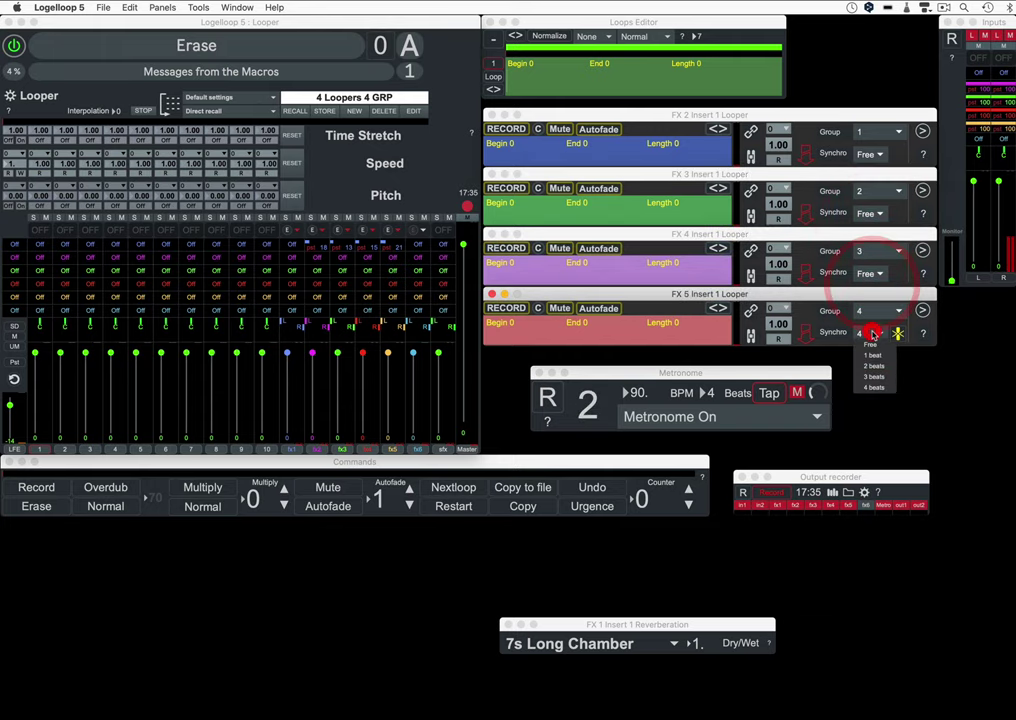
{"action": "left_click", "coordinate": [872, 346]}
- Turn the metronome off and close its window
{"action": "left_click", "coordinate": [739, 416]}
{"action": "left_click", "coordinate": [699, 425]}
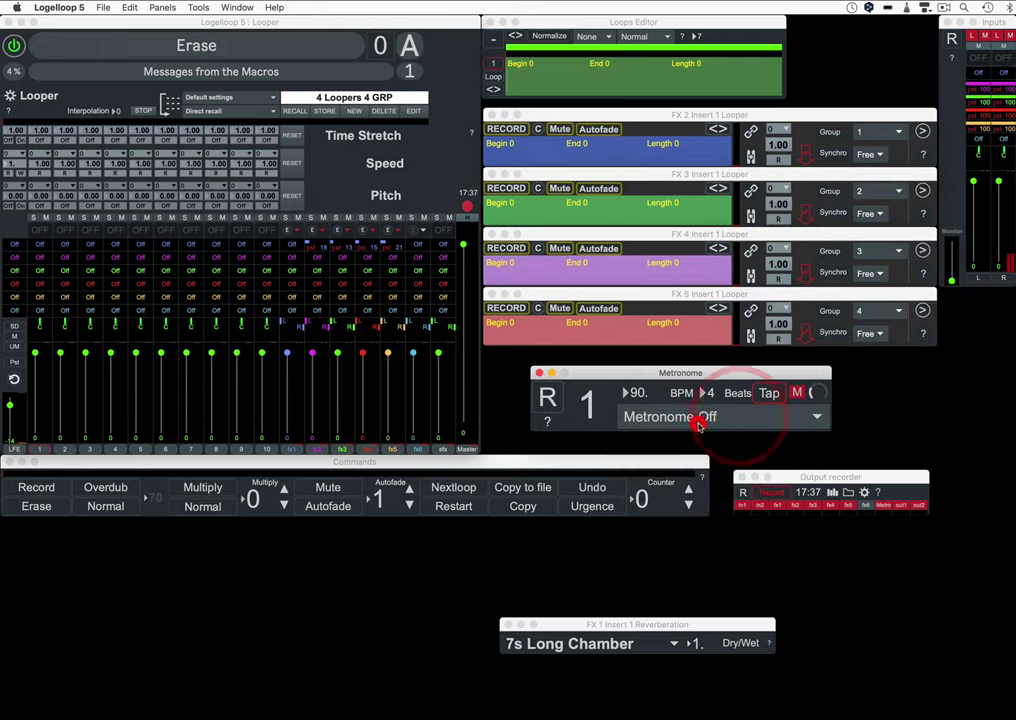
{"action": "left_click", "coordinate": [539, 373]}
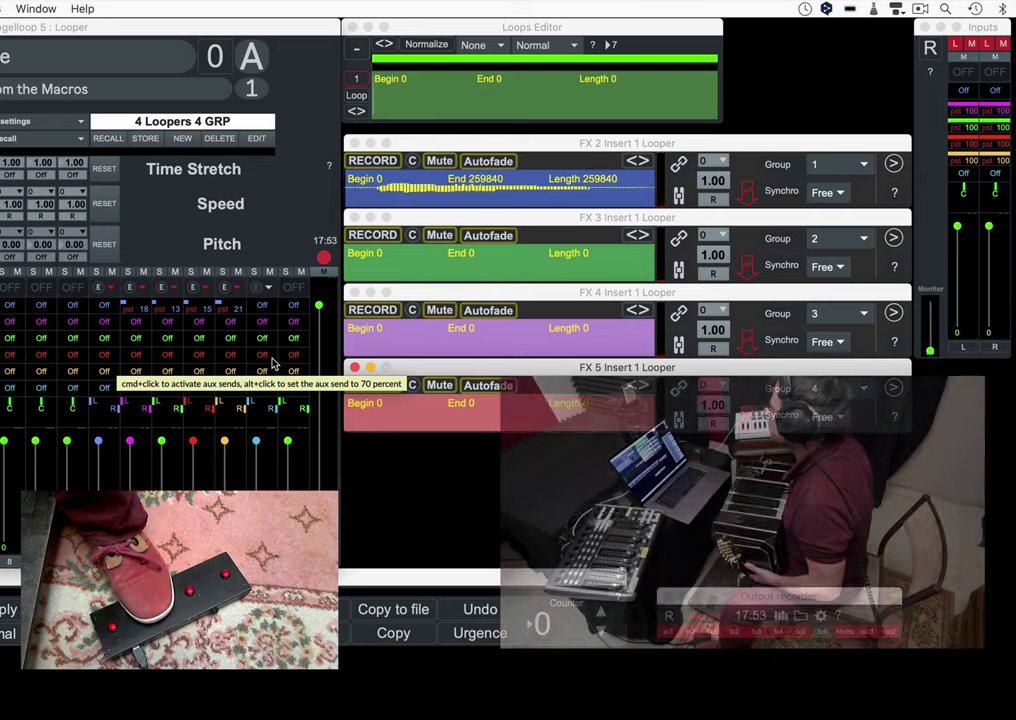
- Set the fx2 channel's send to FX 3 to 100 and record it on the FX 3 Looper as a reversed loop
{"action": "left_click", "coordinate": [138, 339]}
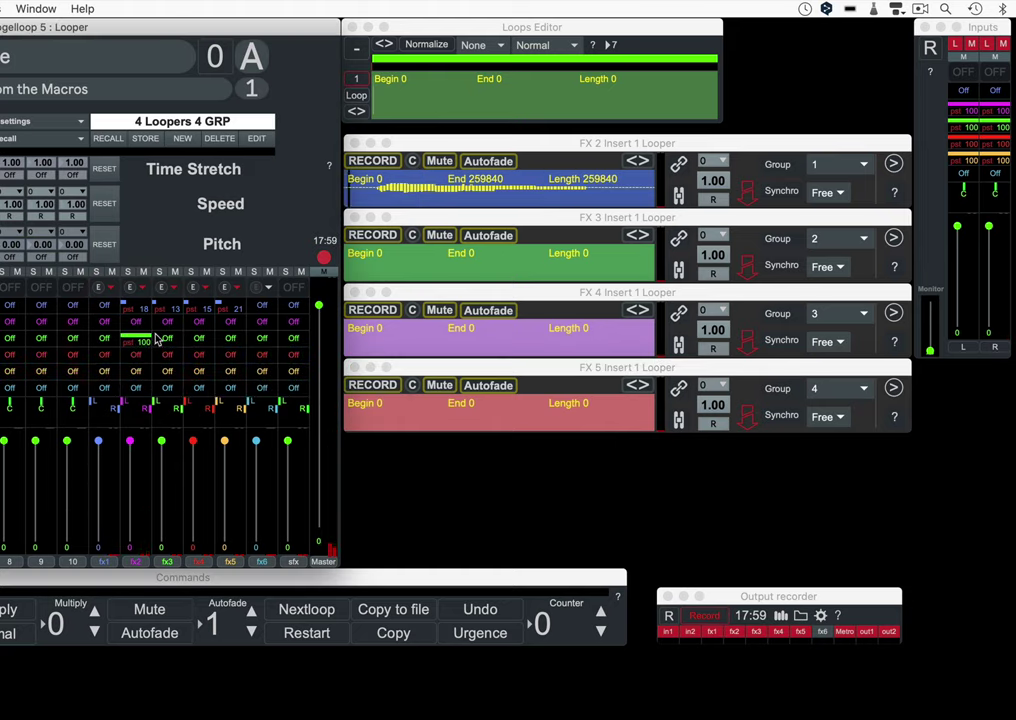
{"action": "left_click", "coordinate": [155, 340]}
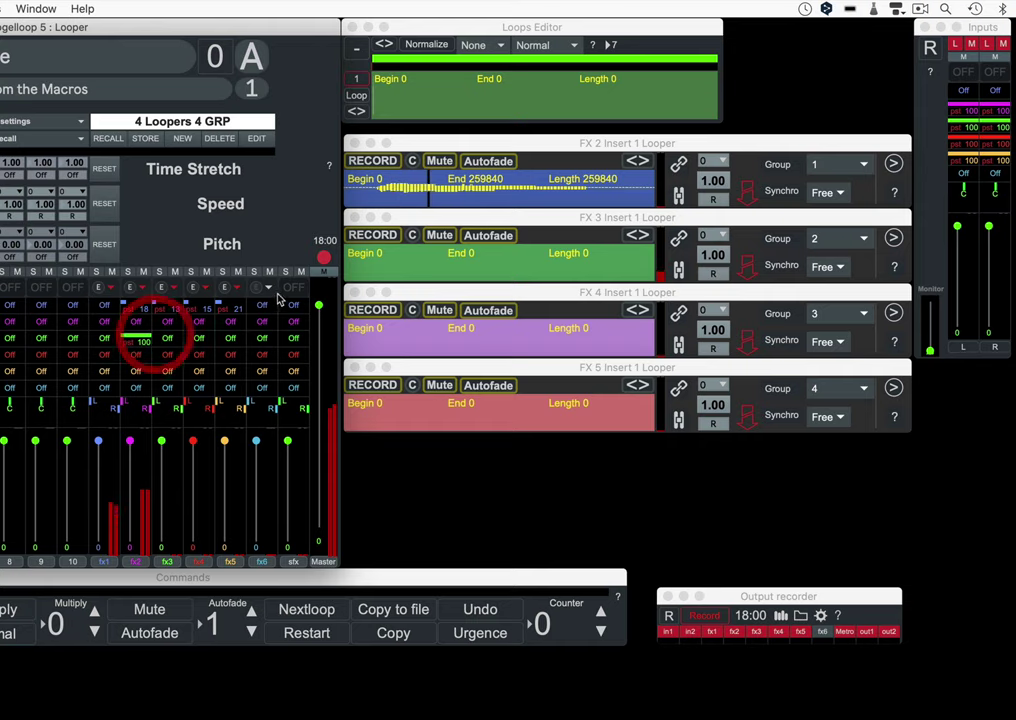
{"action": "left_click", "coordinate": [386, 237]}
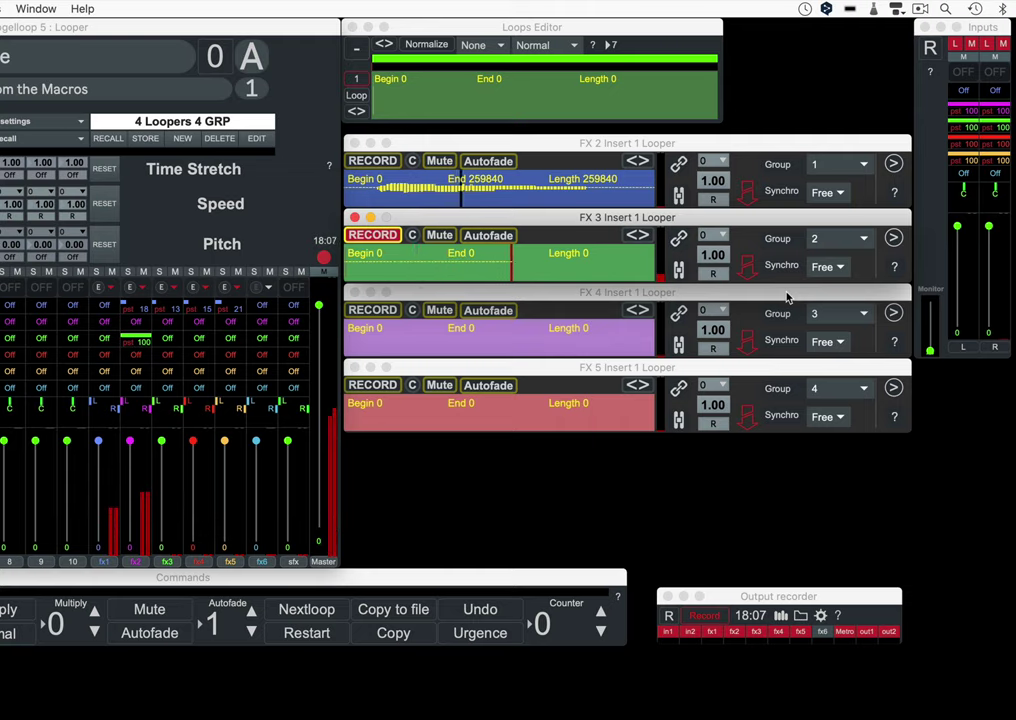
{"action": "left_click", "coordinate": [386, 237]}
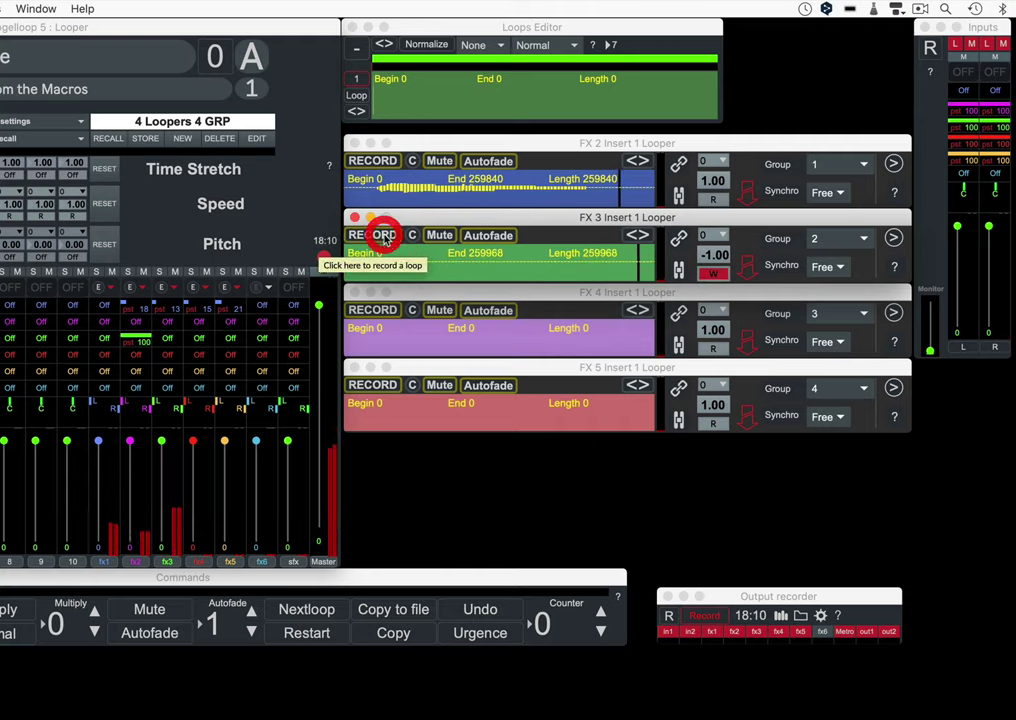
- Set the fx2 channel's sends to FX 4 and FX 5 to 100 and transpose the FX 2 loop by -24
{"action": "left_click", "coordinate": [171, 358]}
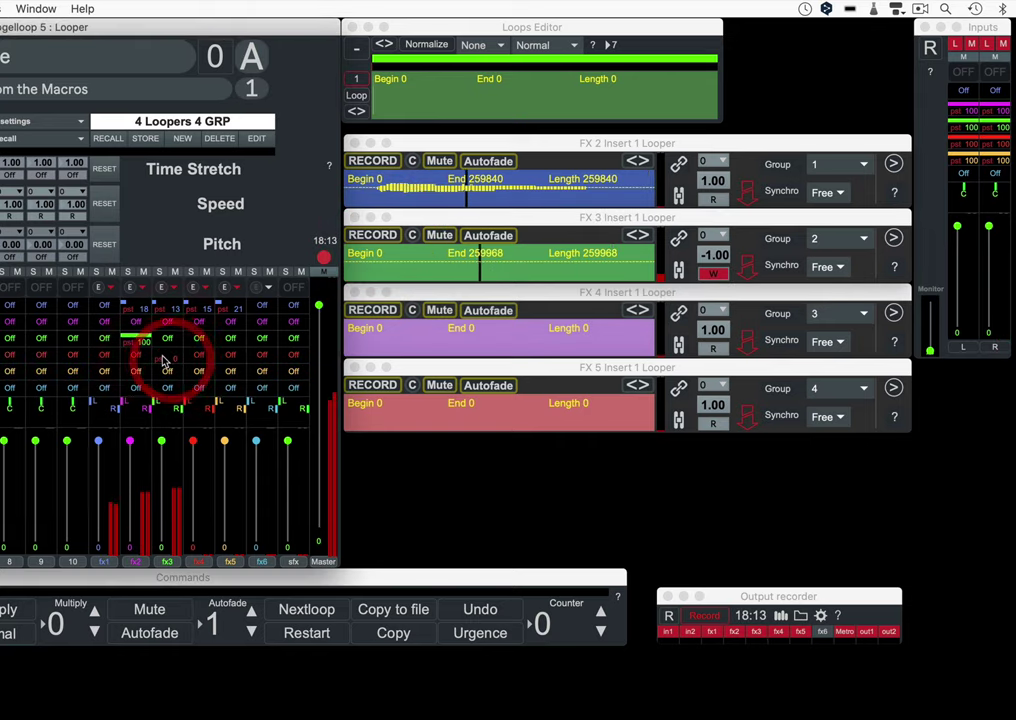
{"action": "left_click", "coordinate": [158, 343]}
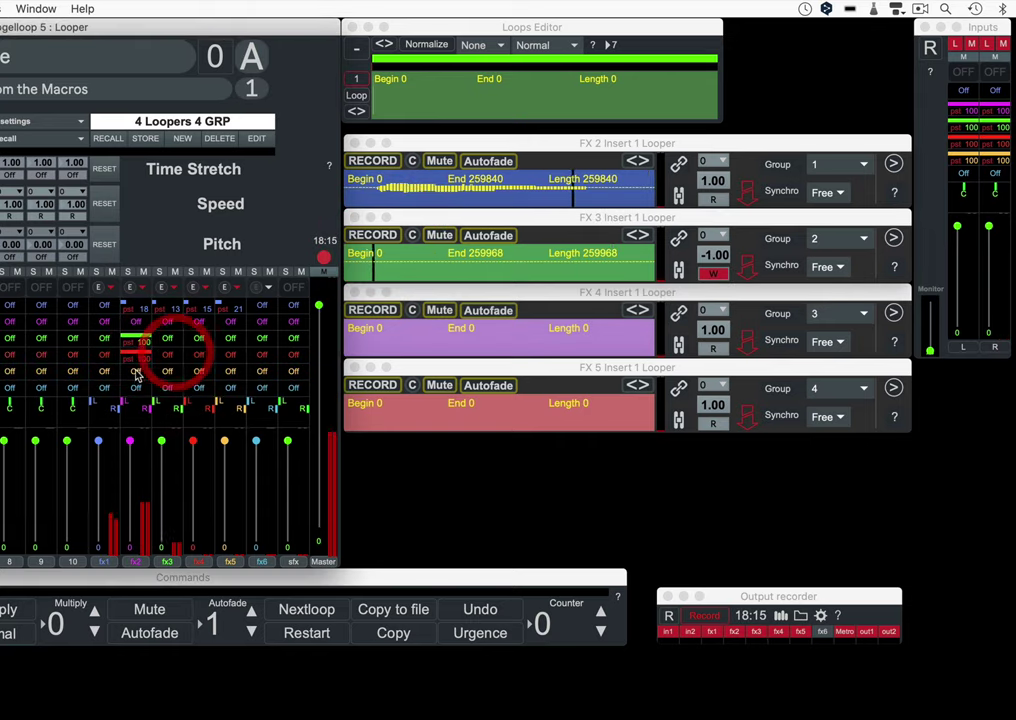
{"action": "left_click", "coordinate": [133, 370]}
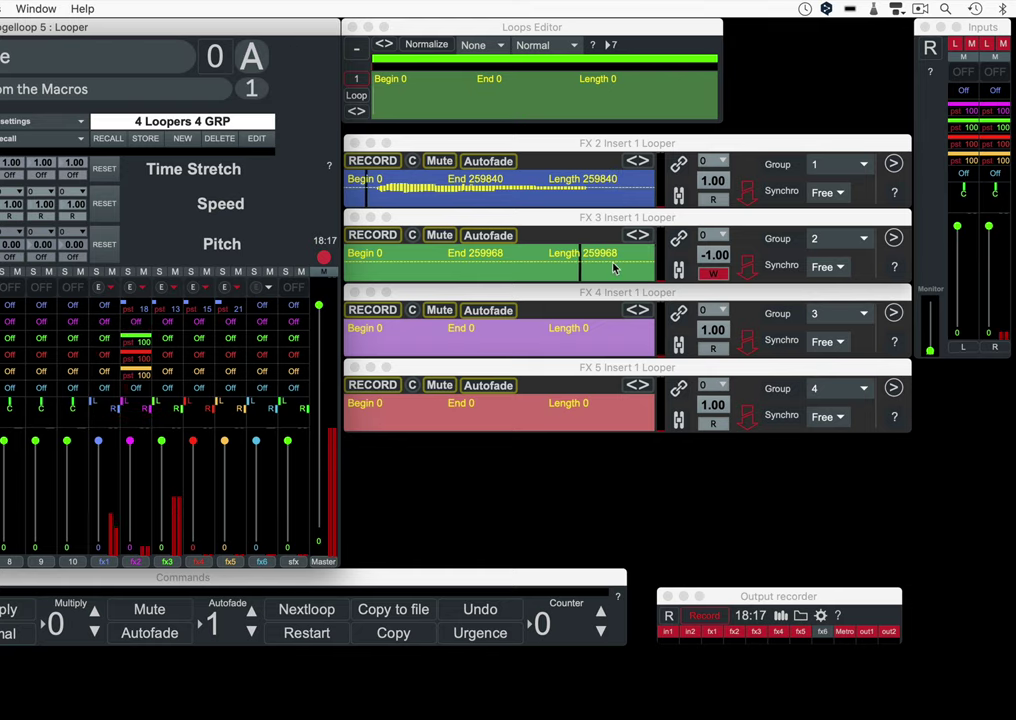
{"action": "left_click", "coordinate": [721, 163]}
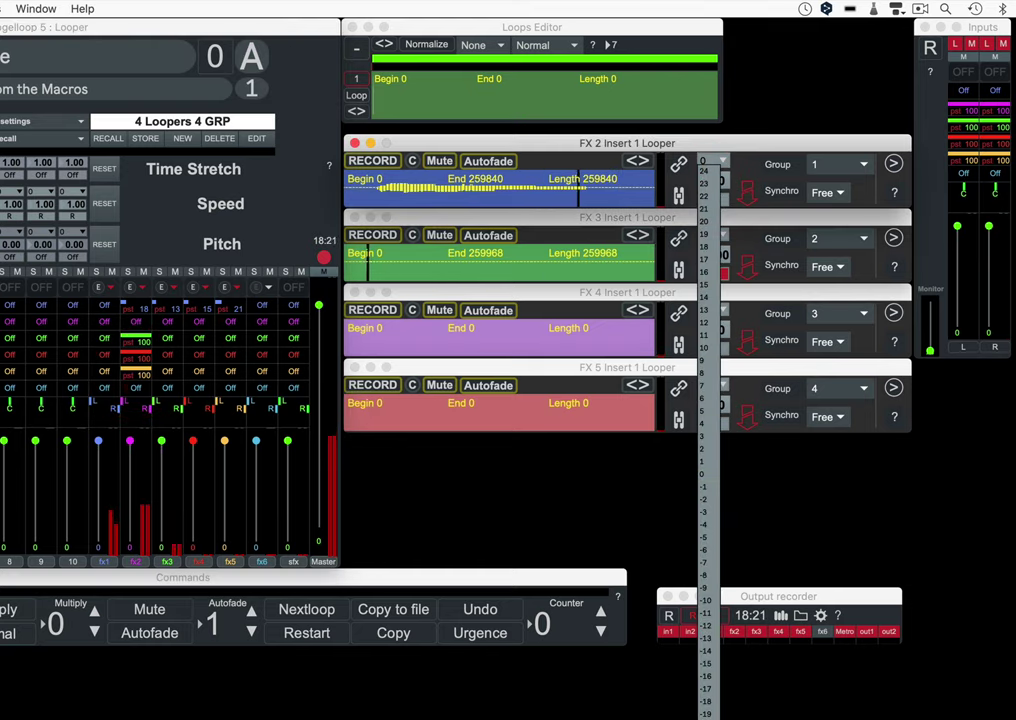
{"action": "left_click", "coordinate": [709, 712]}
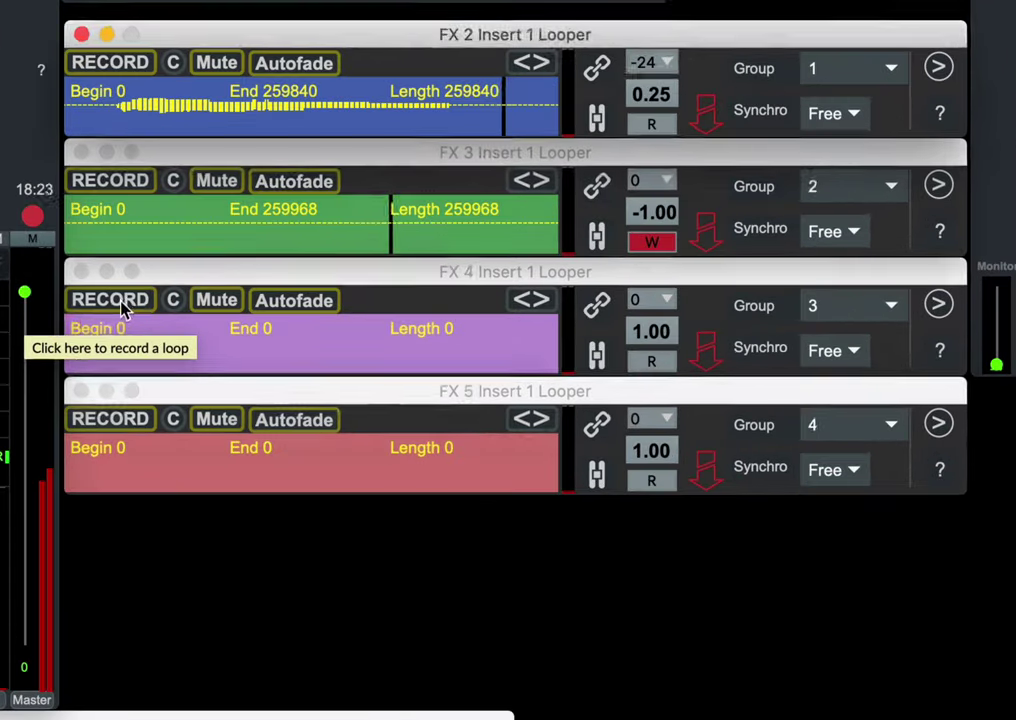
- Record loops on the FX 4 and FX 5 Loopers while varying the FX 2 loop's speed and returning it to 0.25
{"action": "left_click", "coordinate": [381, 315]}
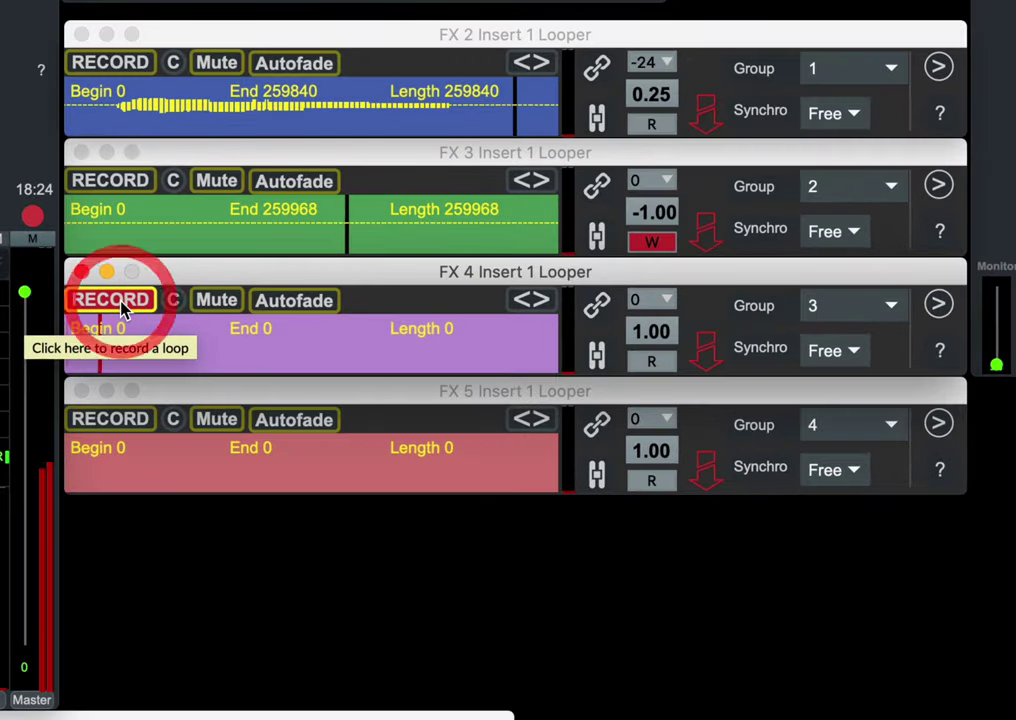
{"action": "left_click", "coordinate": [129, 420]}
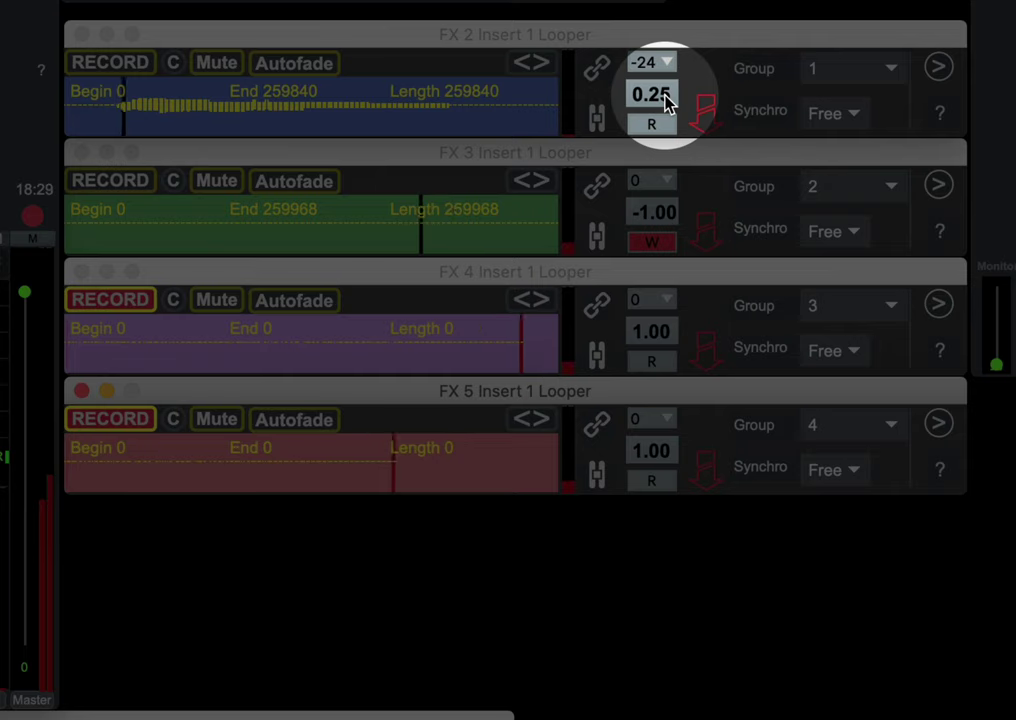
{"action": "mouse_move", "coordinate": [667, 103]}
{"action": "left_mouse_down"}
{"action": "mouse_move", "coordinate": [665, 55]}
{"action": "mouse_move", "coordinate": [662, 94]}
{"action": "left_mouse_up"}
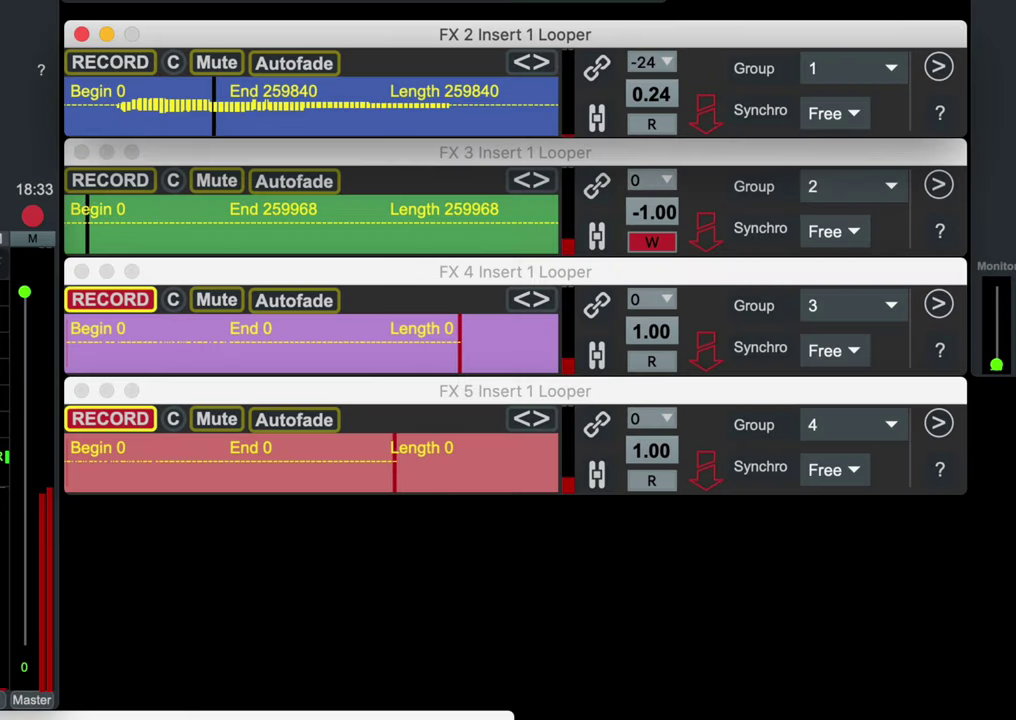
{"action": "left_click", "coordinate": [660, 100]}
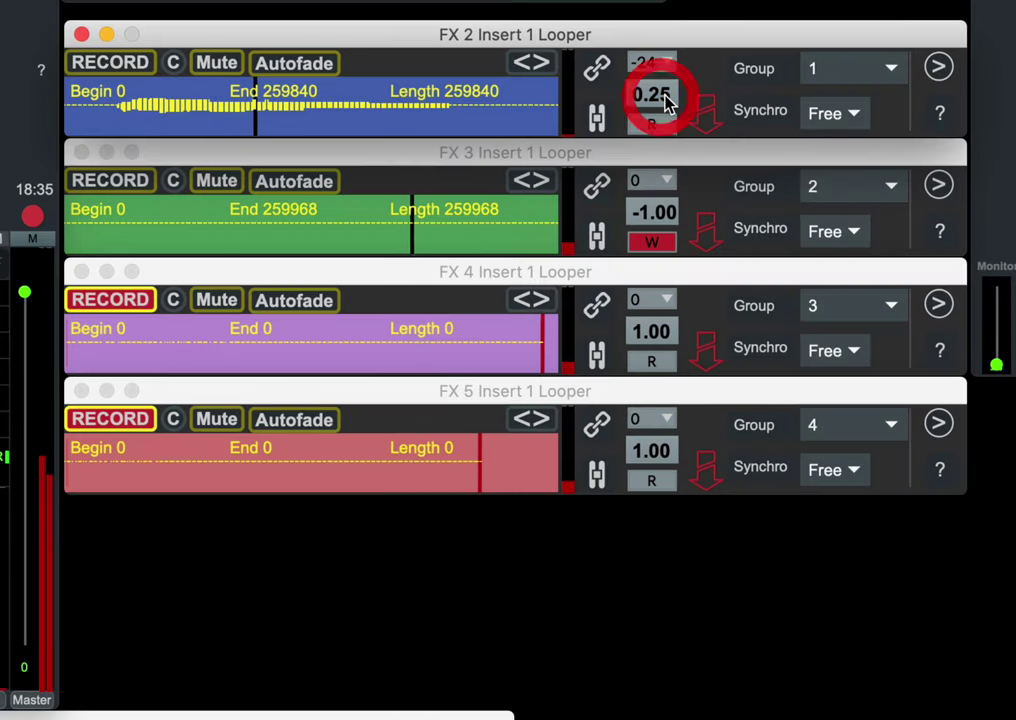
{"action": "mouse_move", "coordinate": [660, 100]}
{"action": "left_mouse_down"}
{"action": "mouse_move", "coordinate": [660, 84]}
{"action": "mouse_move", "coordinate": [660, 94]}
{"action": "left_mouse_up"}
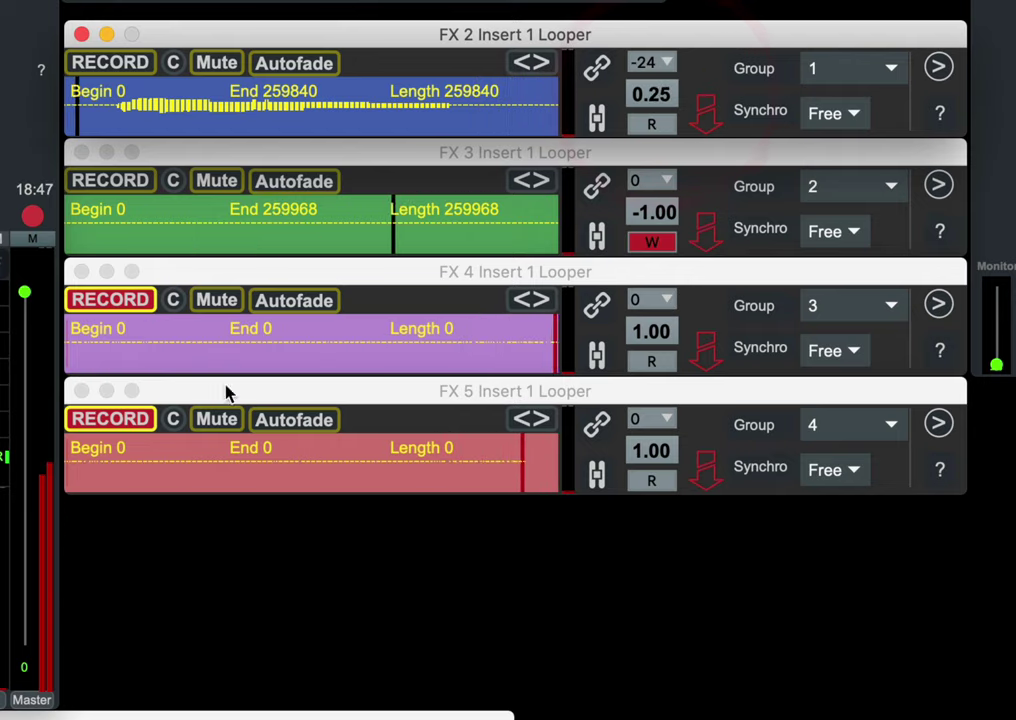
{"action": "left_click", "coordinate": [100, 300]}
{"action": "left_click", "coordinate": [110, 420]}
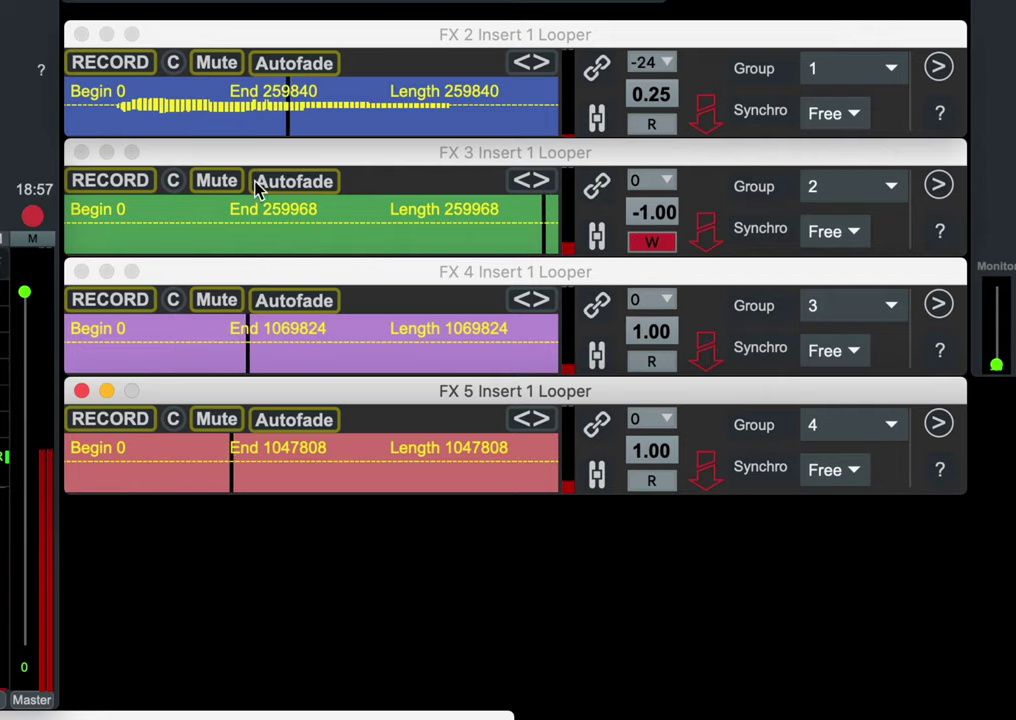
- Mute the FX 3, FX 4, FX 5 and FX 2 loops one by one
{"action": "left_click", "coordinate": [204, 184]}
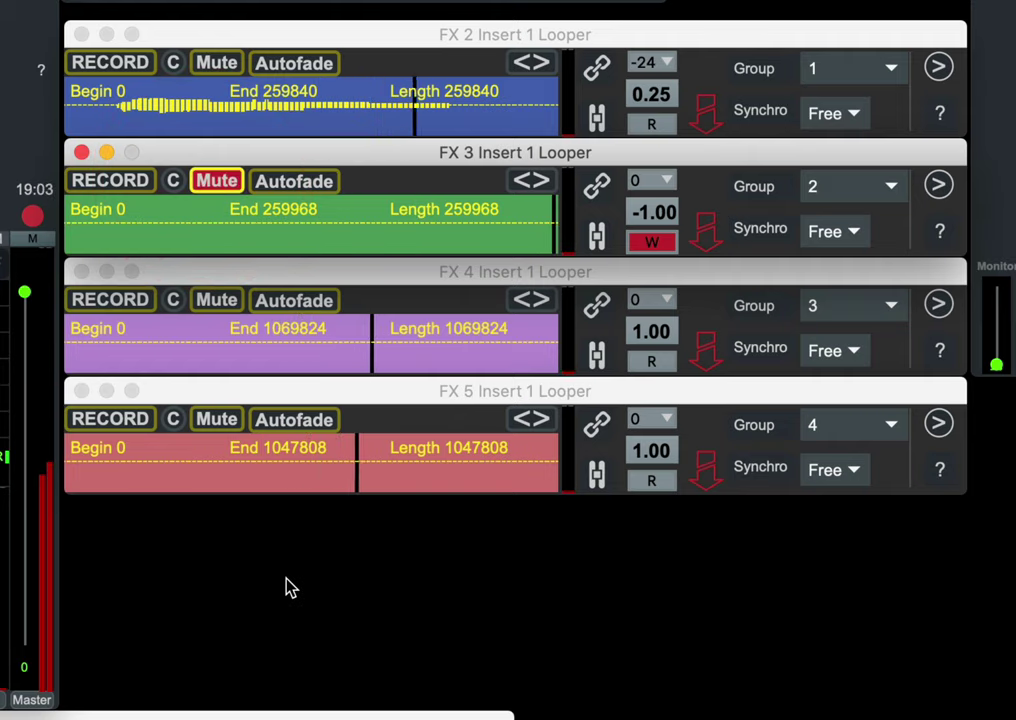
{"action": "left_click", "coordinate": [218, 300]}
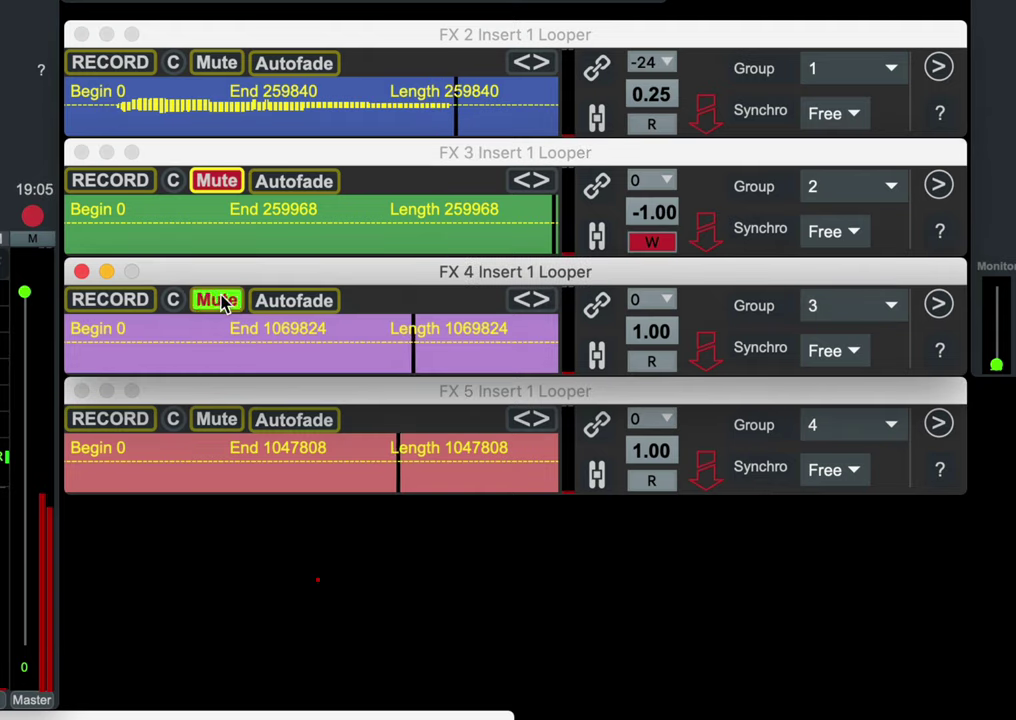
{"action": "left_click", "coordinate": [218, 419]}
{"action": "left_click", "coordinate": [218, 62]}
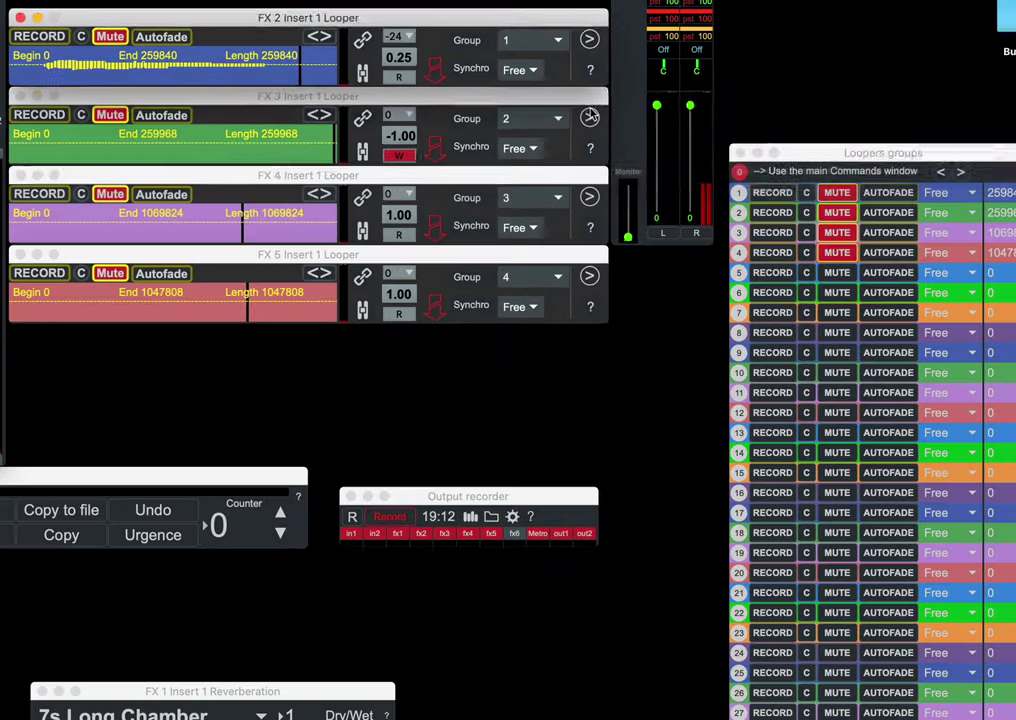
- Show and hide the extended settings of the FX 3 and FX 4 Loopers
{"action": "left_click", "coordinate": [938, 185]}
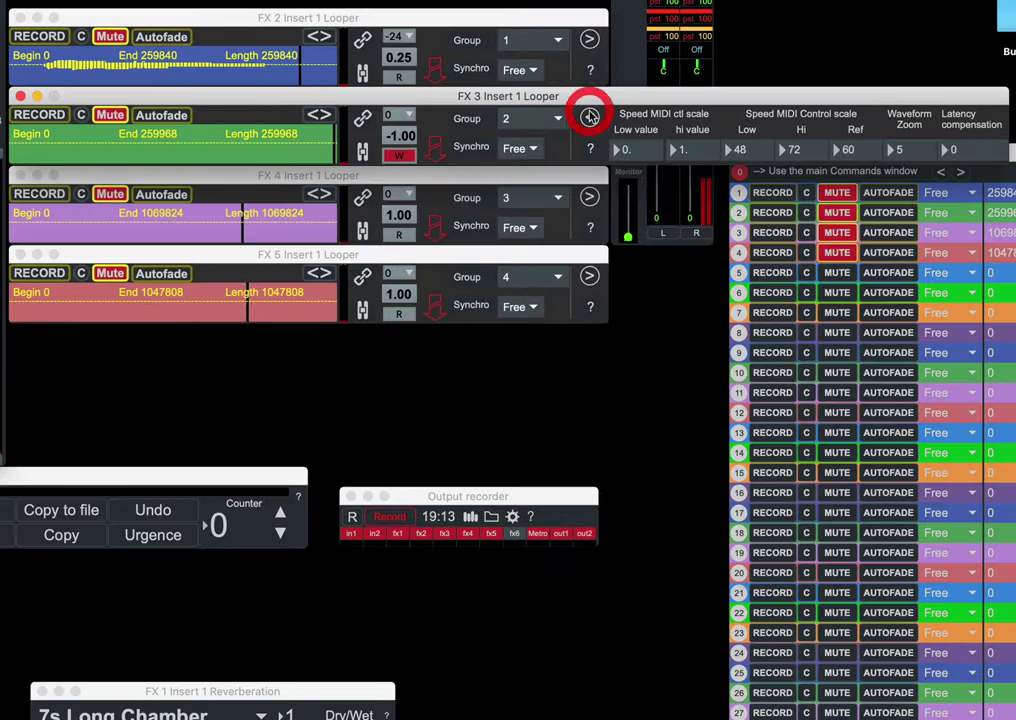
{"action": "left_click", "coordinate": [596, 120]}
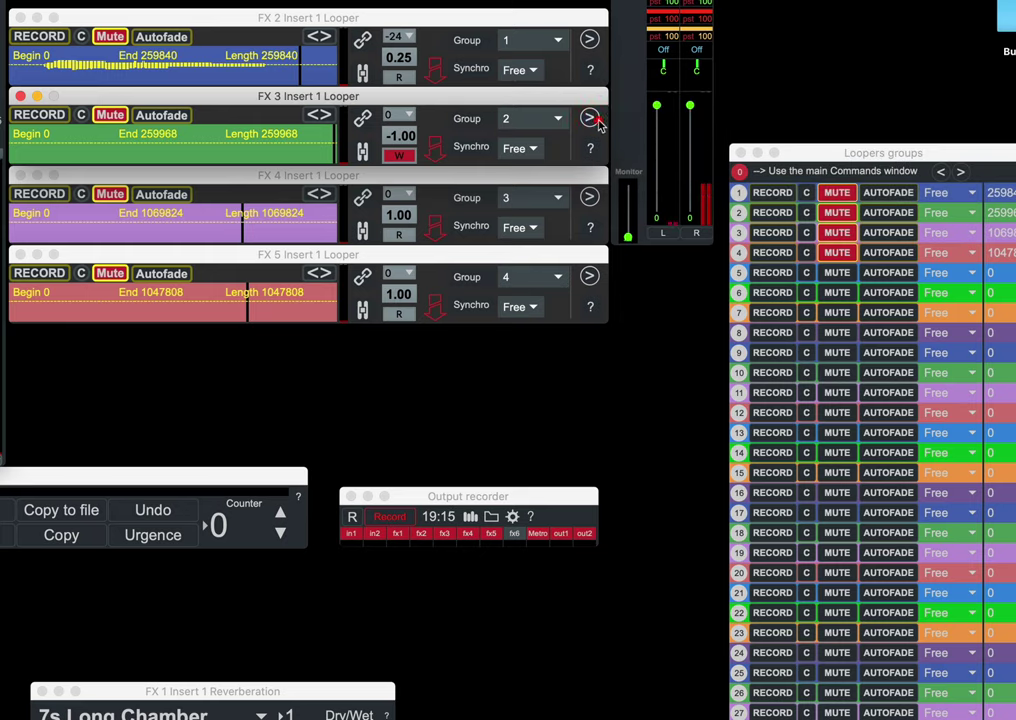
{"action": "left_click", "coordinate": [591, 199]}
{"action": "left_click", "coordinate": [591, 199]}
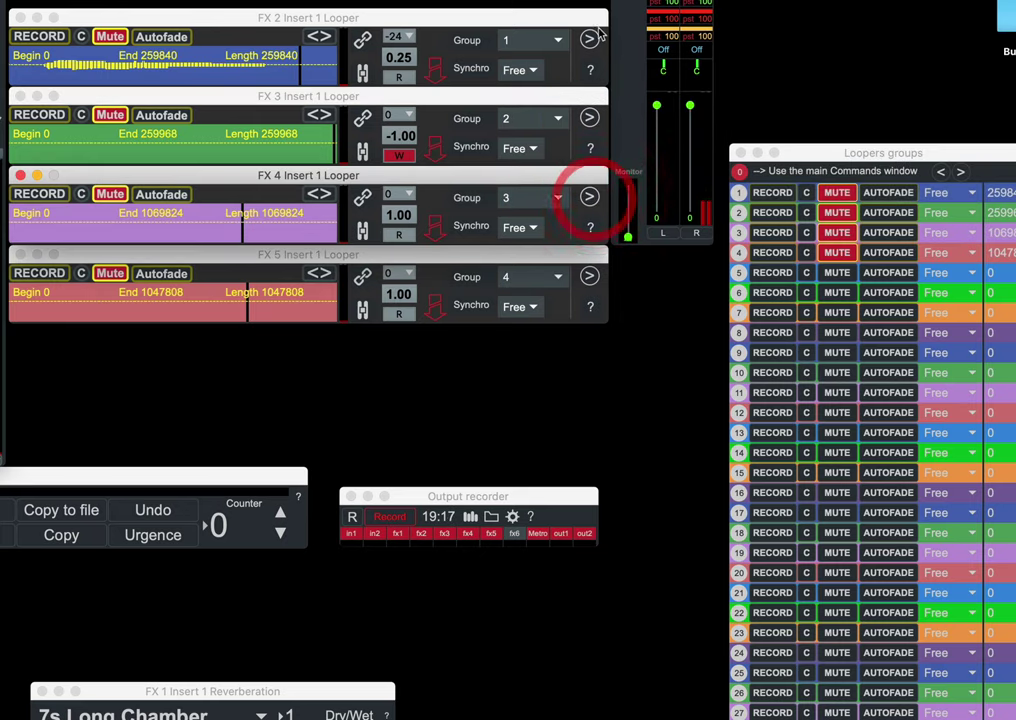
- Show the extended settings of the FX 2 to FX 5 Loopers and set Waveform Zoom to 9 on FX 3 to FX 5
{"action": "left_click", "coordinate": [592, 38]}
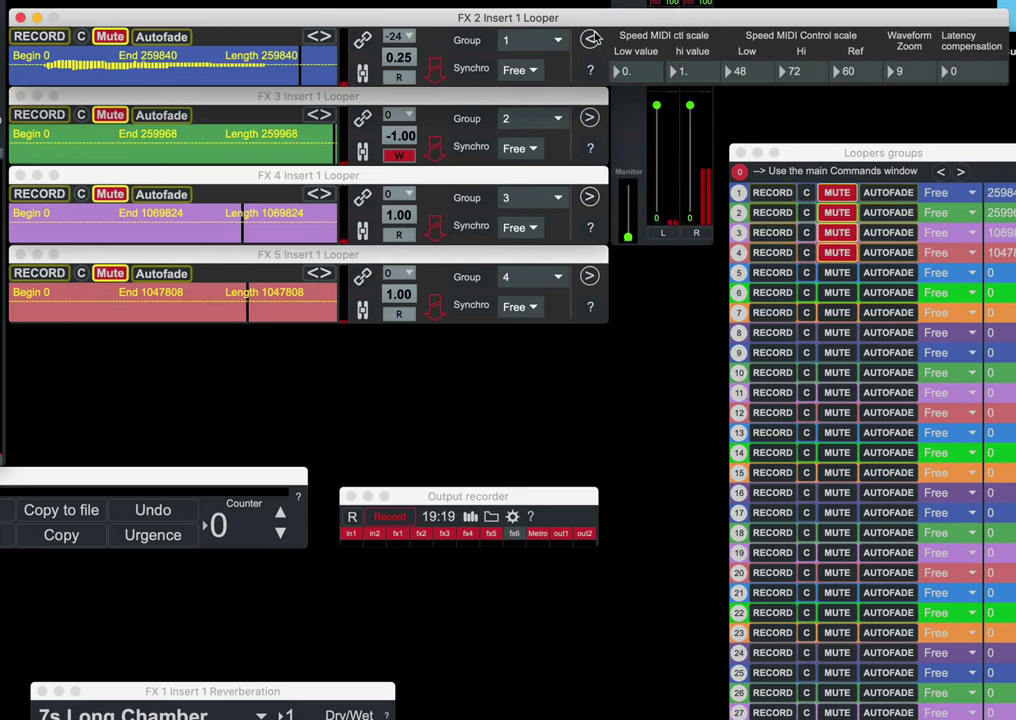
{"action": "left_click", "coordinate": [590, 118]}
{"action": "left_click", "coordinate": [589, 199]}
{"action": "left_click", "coordinate": [590, 277]}
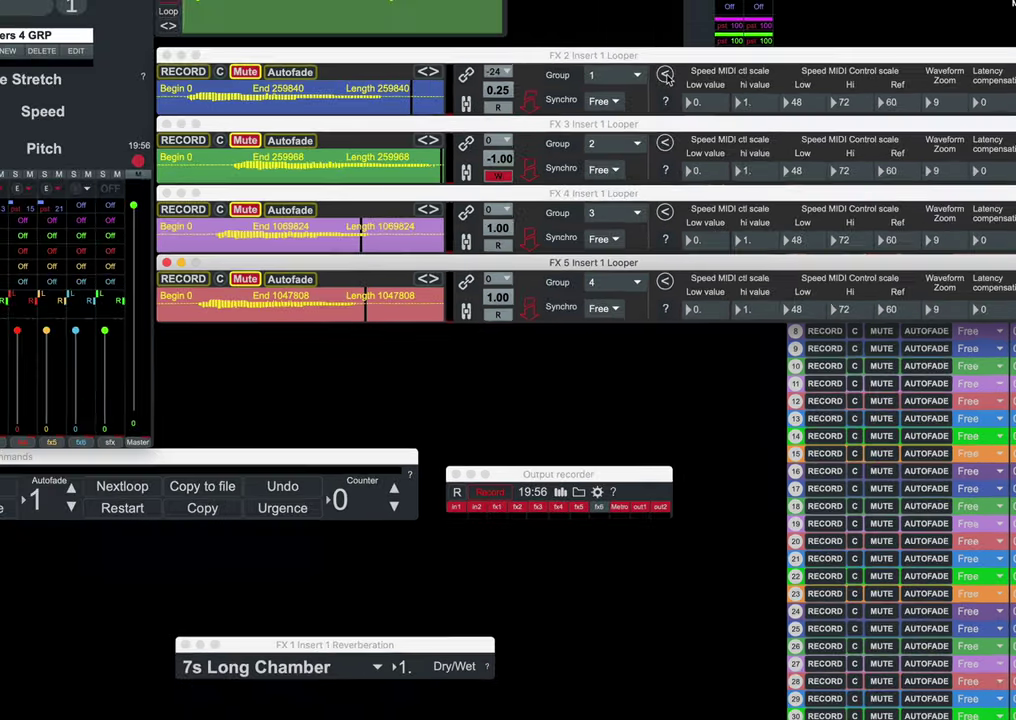
- Hide the extended settings of the FX 2, FX 3, FX 4 and FX 5 Loopers
{"action": "left_click", "coordinate": [590, 39]}
{"action": "left_click", "coordinate": [590, 117]}
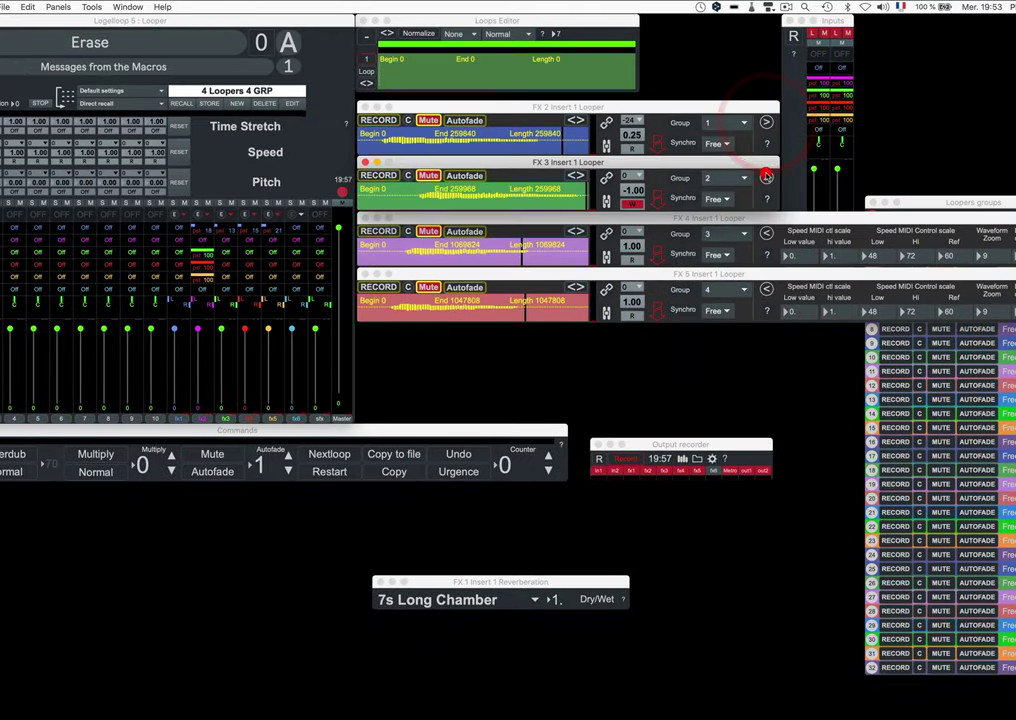
{"action": "left_click", "coordinate": [766, 234]}
{"action": "left_click", "coordinate": [766, 289]}
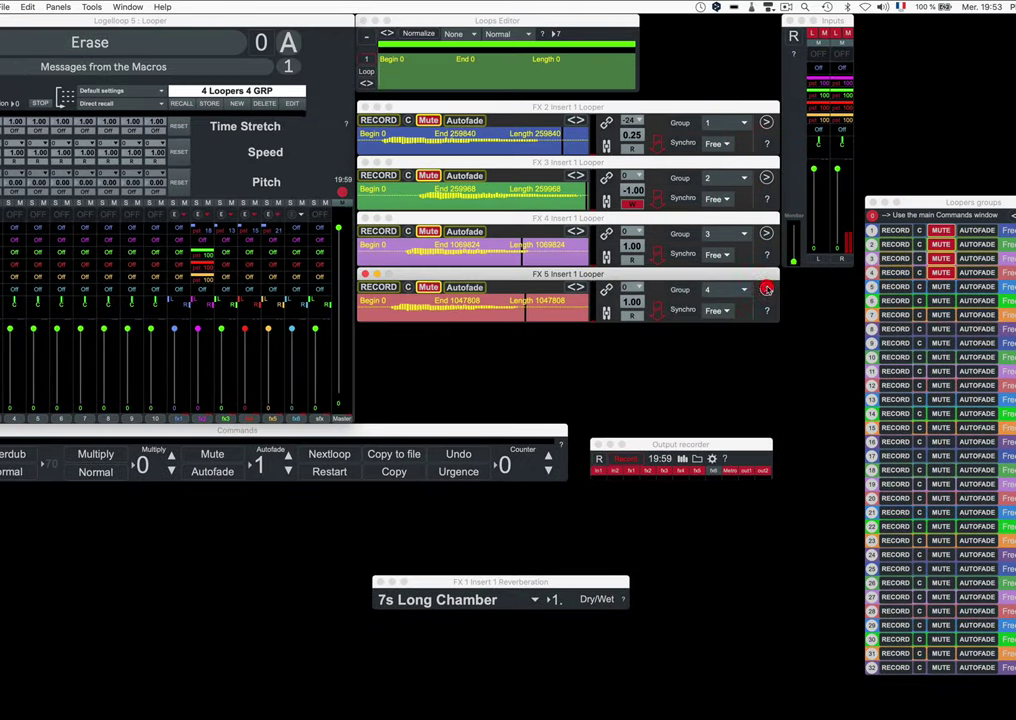